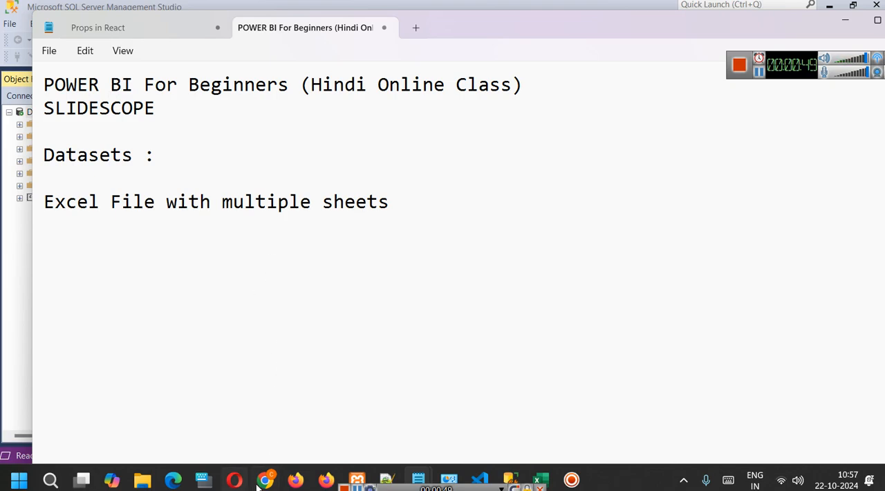
Switch to Chrome and close the last two browser tabs, the stock photo page and the profile image.
{"action": "mouse_move", "coordinate": [264, 479]}
{"action": "left_click", "coordinate": [280, 429]}
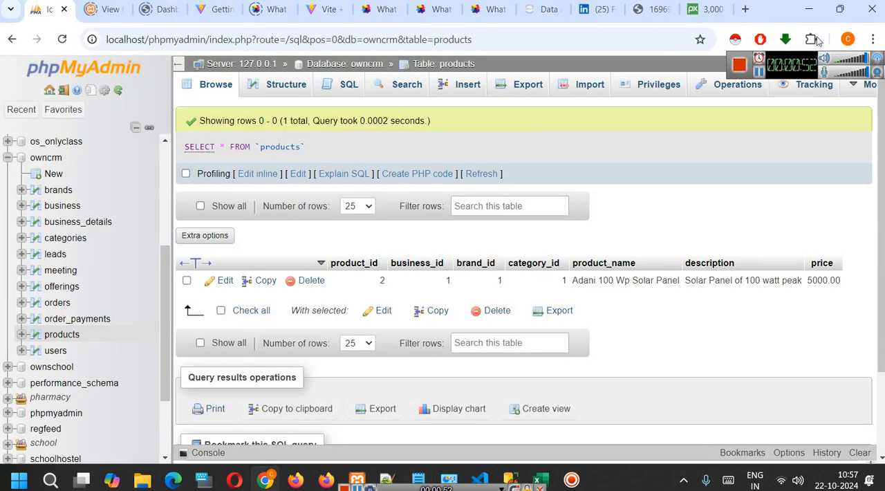
{"action": "left_click", "coordinate": [721, 8]}
{"action": "left_click", "coordinate": [722, 8]}
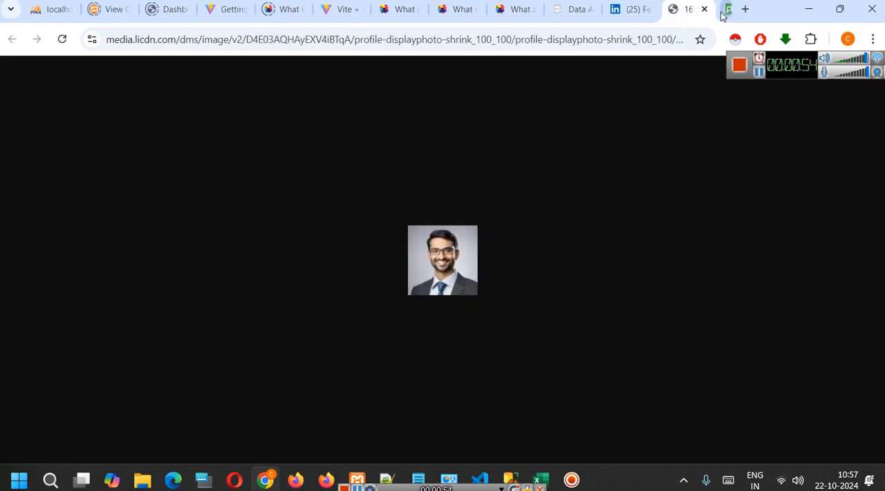
{"action": "left_click", "coordinate": [722, 9]}
Open Google in a new browser tab and search for "power bi desktop download".
{"action": "left_click", "coordinate": [743, 14]}
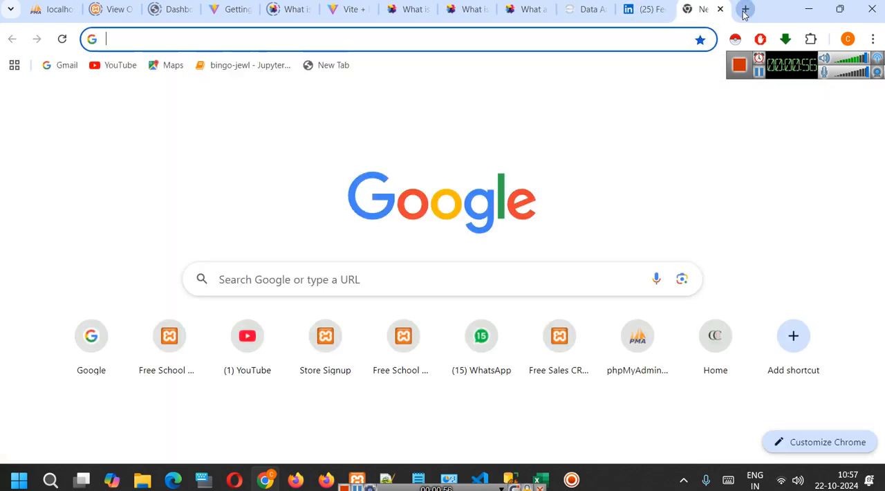
{"action": "type", "text": "google.com"}
{"action": "key", "text": "Return"}
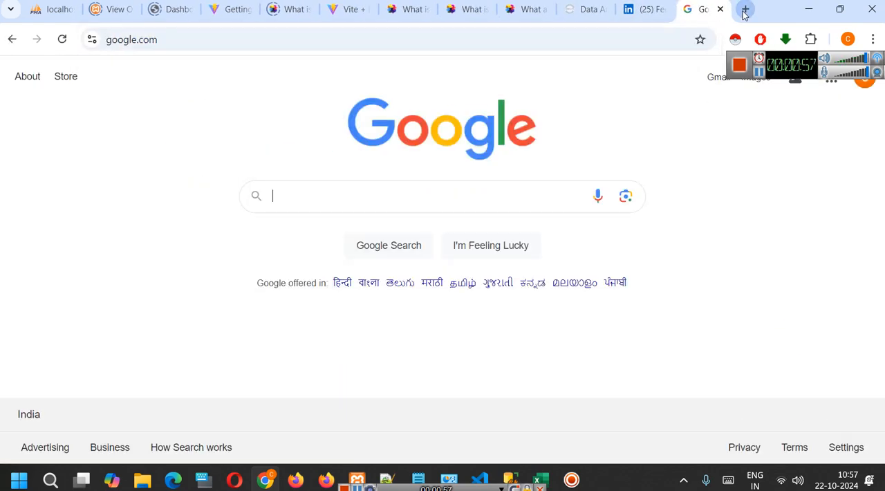
{"action": "type", "text": "power bi"}
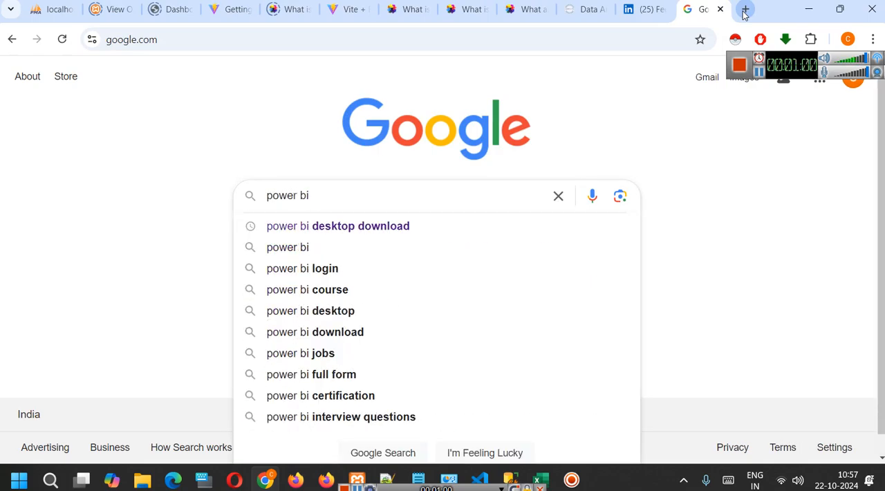
{"action": "key", "text": "Down"}
{"action": "key", "text": "Return"}
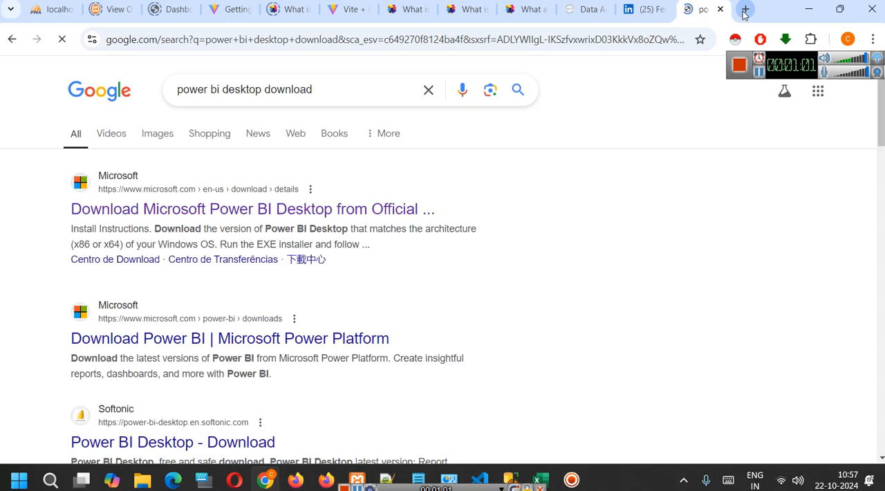
Open Microsoft's official Power BI Desktop download page from the search results and view its language and download section.
{"action": "left_click", "coordinate": [313, 208]}
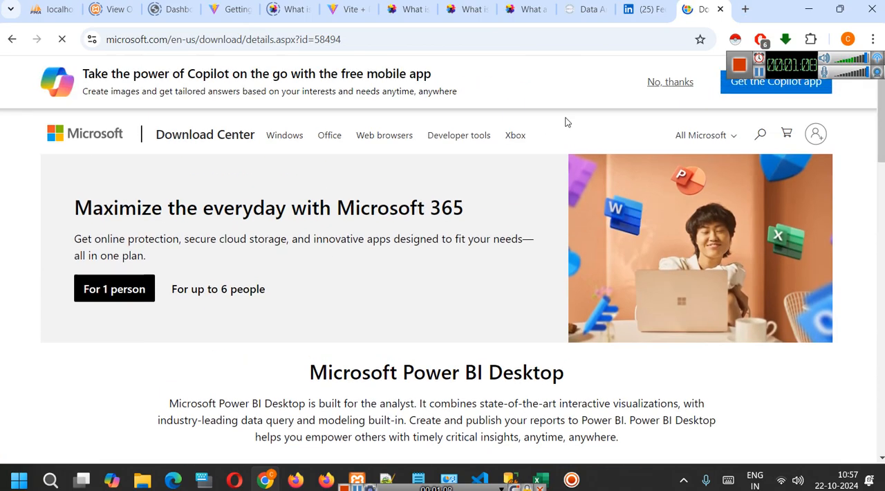
{"action": "left_click", "coordinate": [670, 82]}
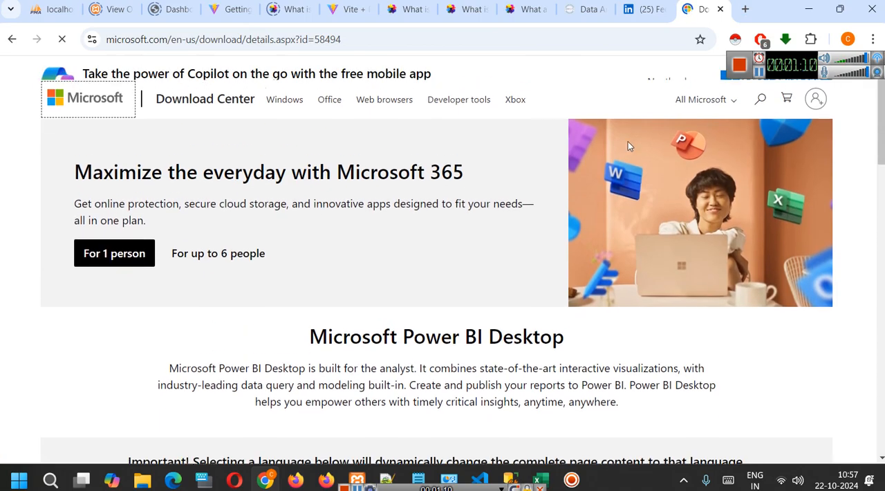
{"action": "scroll", "coordinate": [493, 288], "scroll_direction": "down", "scroll_amount": 4}
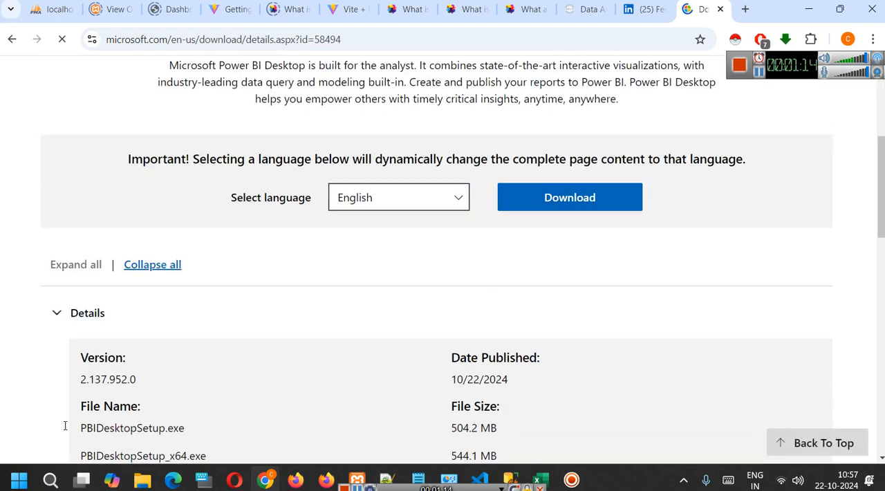
{"action": "left_click", "coordinate": [48, 477]}
{"action": "type", "text": "app"}
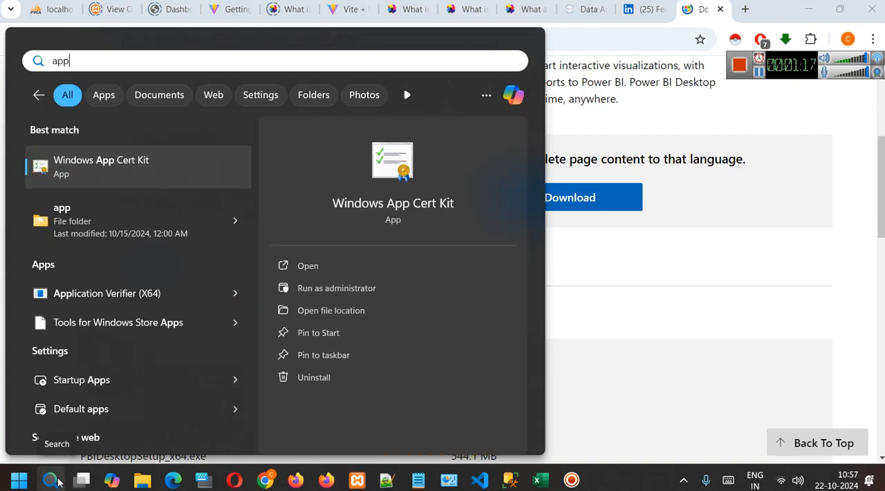
{"action": "type", "text": "s"}
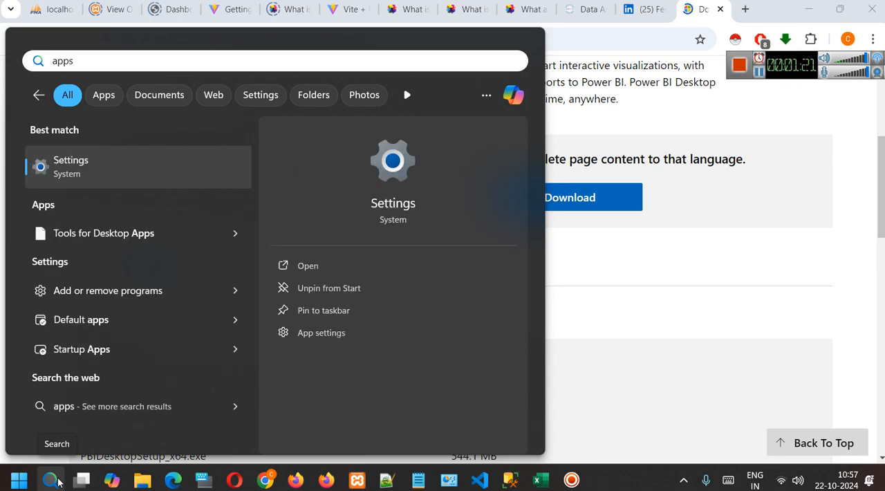
{"action": "key", "text": "BackSpace"}
{"action": "key", "text": "BackSpace"}
{"action": "key", "text": "BackSpace"}
{"action": "key", "text": "BackSpace"}
{"action": "left_click", "coordinate": [560, 309]}
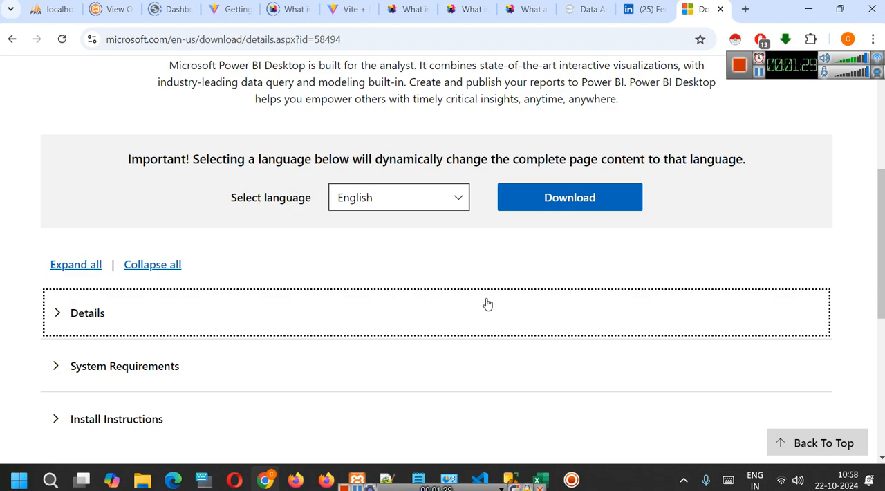
In the POWER BI For Beginners notes in Notepad, change the heading to "Connect with Datasets :" and number the Excel file line "1.".
{"action": "mouse_move", "coordinate": [418, 479]}
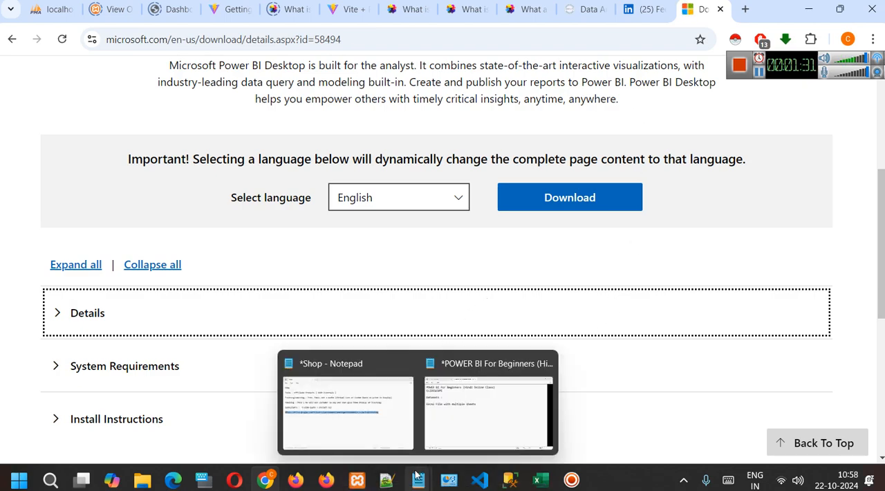
{"action": "left_click", "coordinate": [489, 434]}
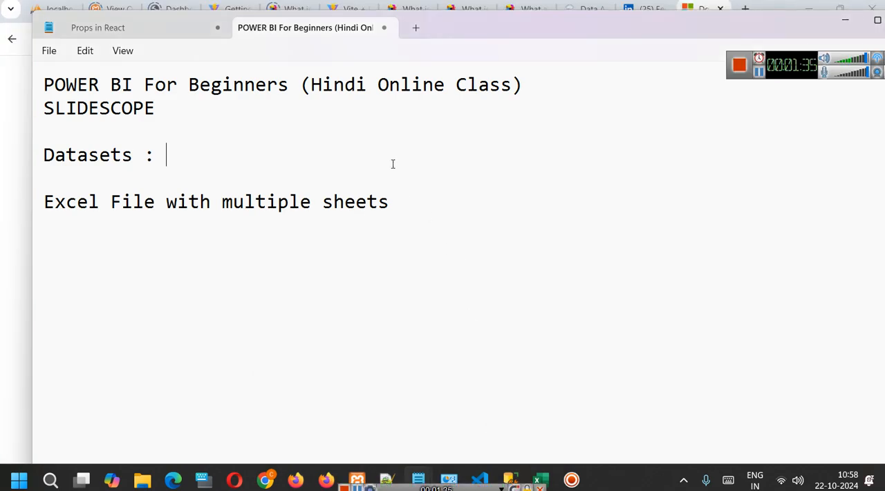
{"action": "key", "text": "Up"}
{"action": "key", "text": "Down"}
{"action": "type", "text": "Connect w"}
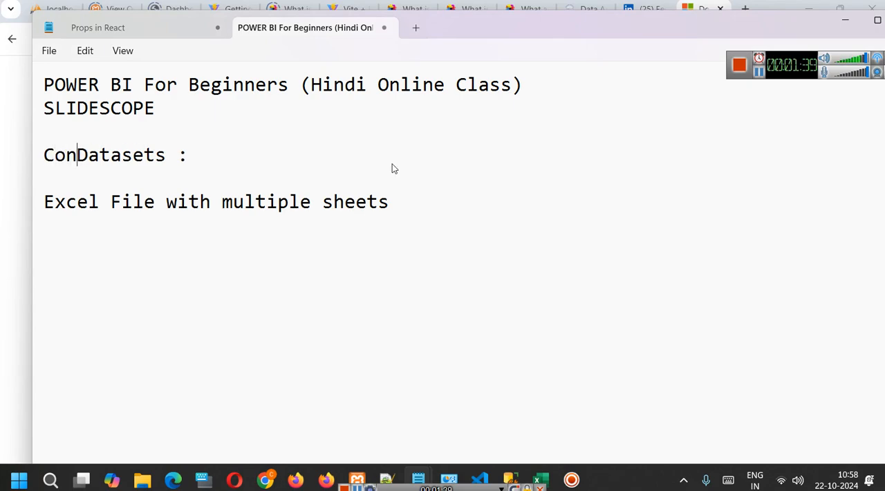
{"action": "type", "text": "ith"}
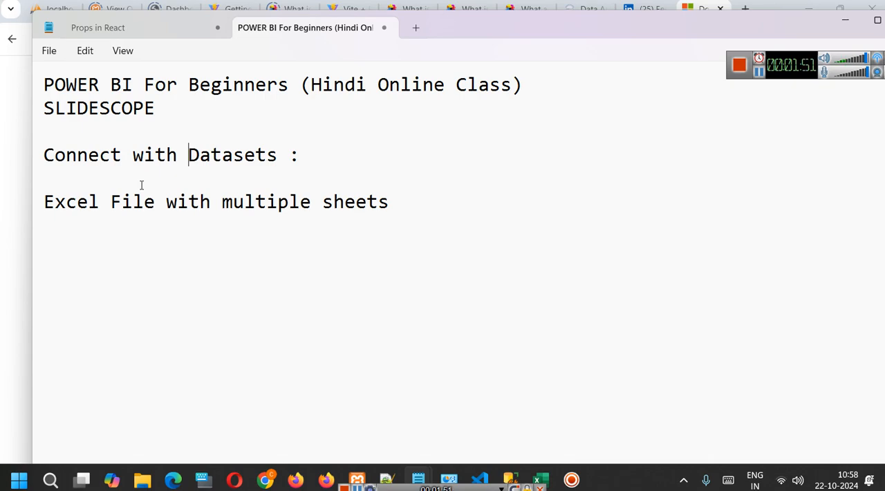
{"action": "left_click", "coordinate": [48, 206]}
{"action": "type", "text": "1."}
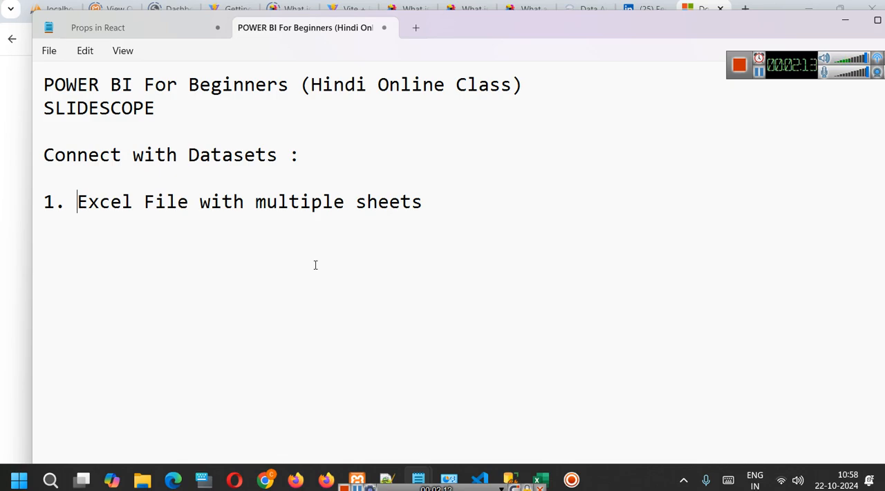
Switch to the Sample - Superstore-Dashboard.xls workbook in Excel and examine the customer, order and shipping headers on the Orders sheet.
{"action": "left_click", "coordinate": [540, 479]}
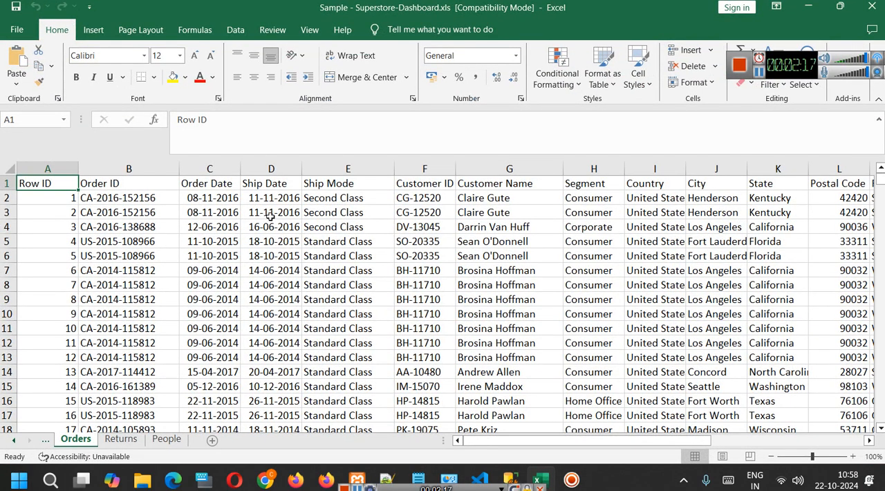
{"action": "left_click_drag", "start_coordinate": [781, 62], "coordinate": [796, 478]}
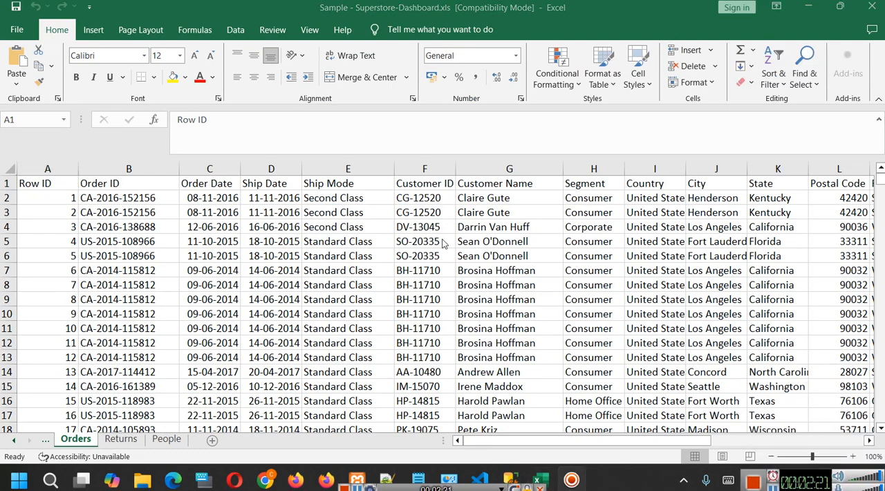
{"action": "left_click", "coordinate": [433, 181]}
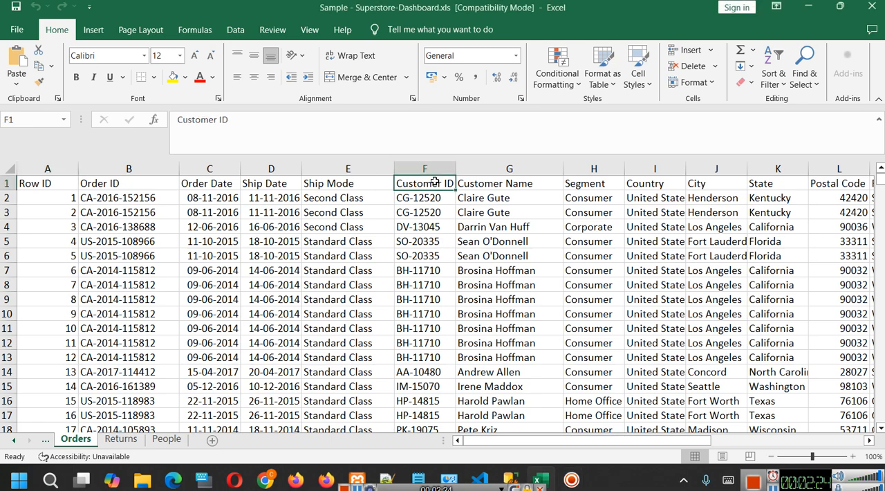
{"action": "left_click", "coordinate": [136, 185]}
{"action": "left_click", "coordinate": [238, 185]}
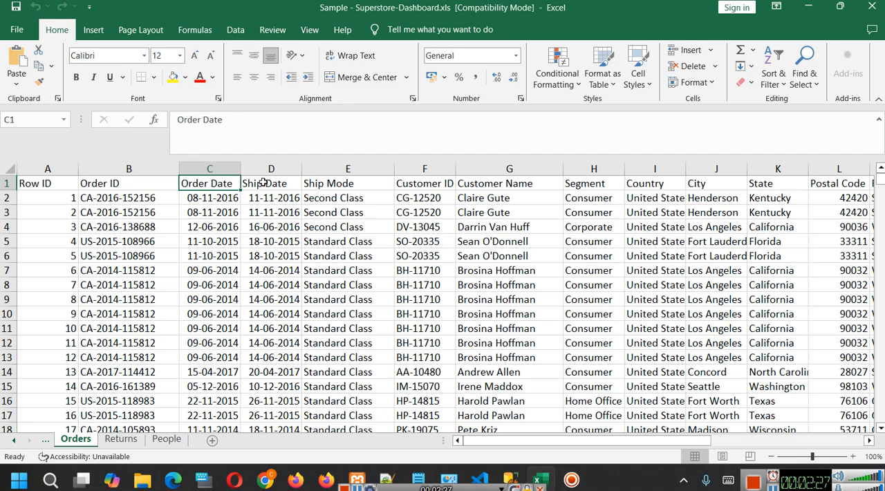
{"action": "left_click", "coordinate": [263, 183]}
{"action": "left_click", "coordinate": [332, 184]}
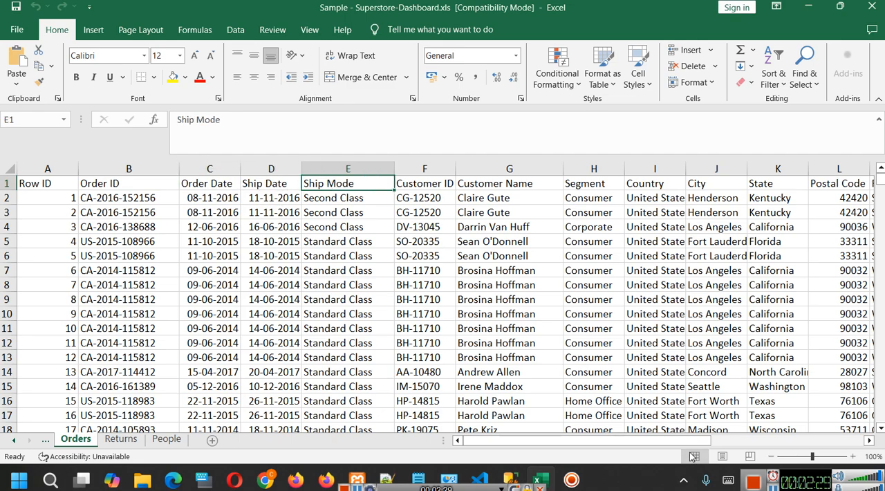
Examine the Sales, Profit, Quantity and Discount columns of the Orders sheet.
{"action": "left_click_drag", "start_coordinate": [641, 443], "coordinate": [843, 440]}
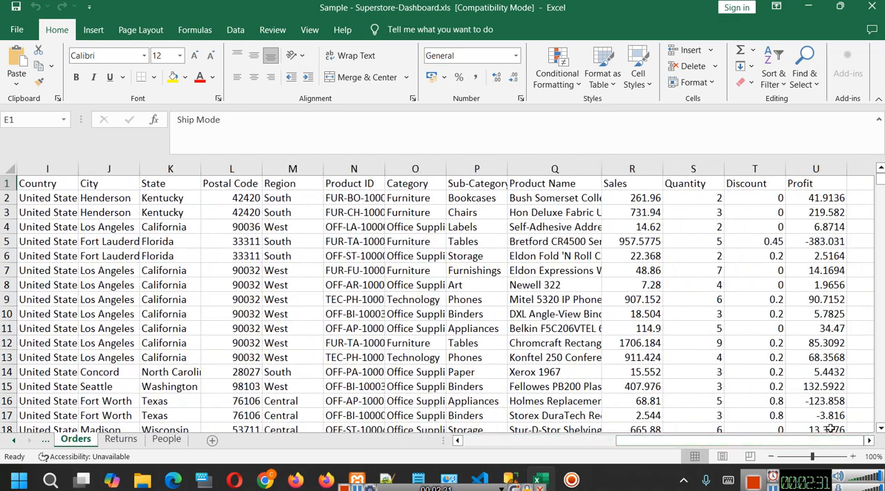
{"action": "left_click", "coordinate": [629, 169]}
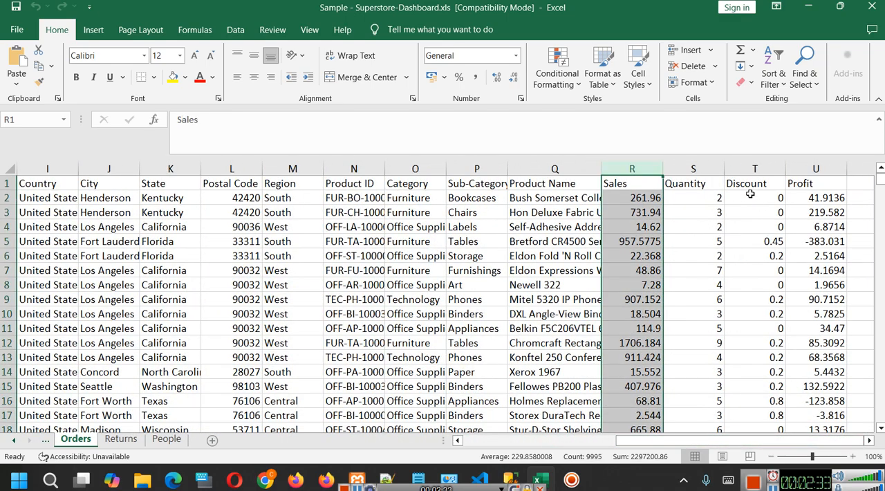
{"action": "left_click", "coordinate": [823, 167]}
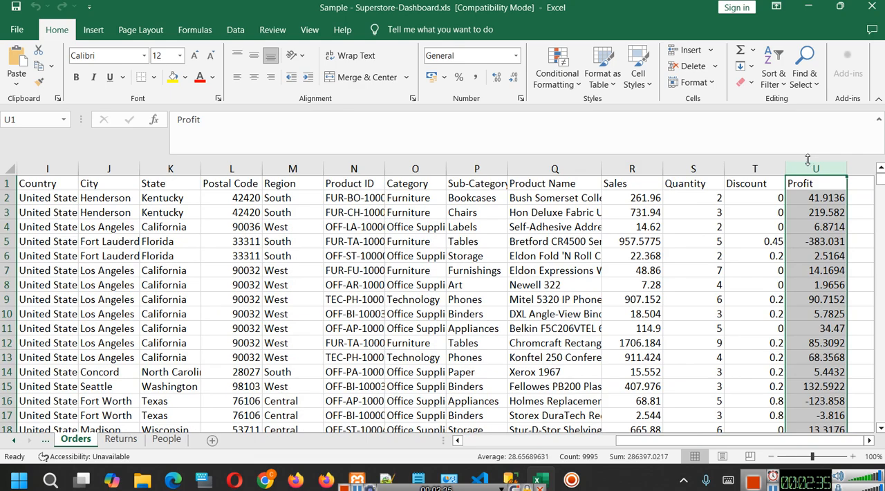
{"action": "left_click", "coordinate": [632, 168]}
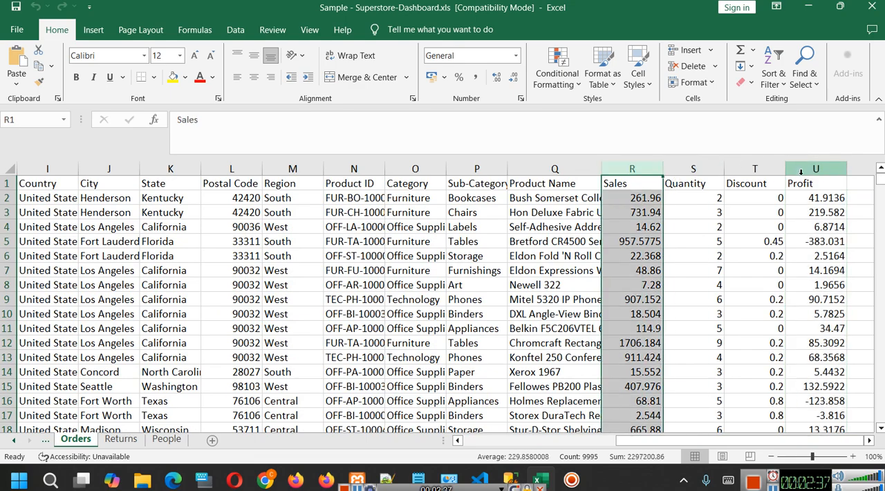
{"action": "left_click", "coordinate": [697, 167]}
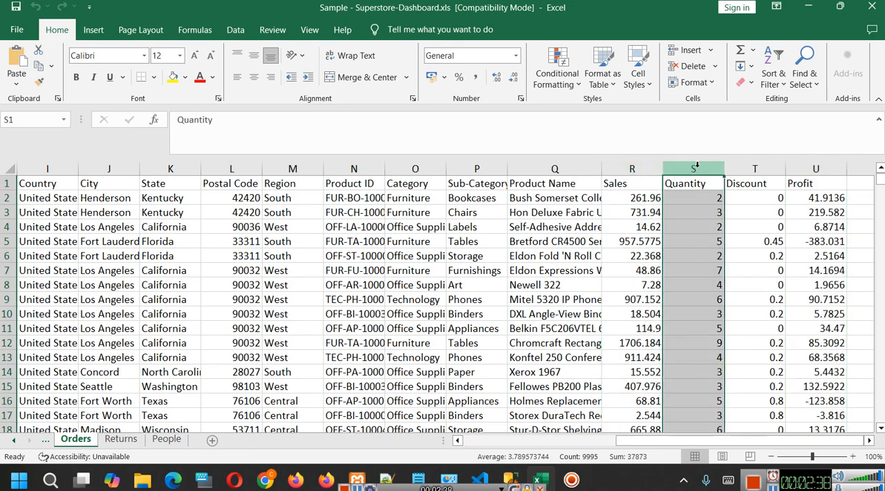
{"action": "left_click", "coordinate": [758, 167]}
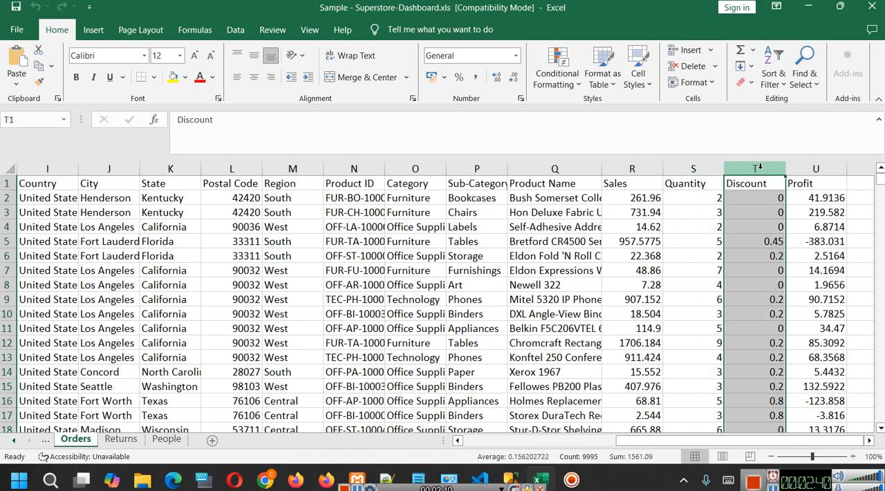
AutoFit the Product ID column's width, and select the first value of the Category column.
{"action": "double_click", "coordinate": [387, 167]}
{"action": "left_click", "coordinate": [448, 168]}
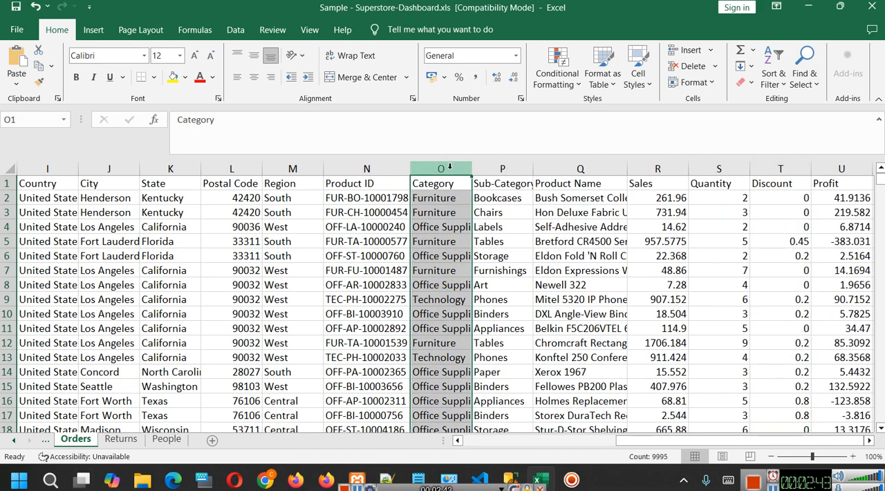
{"action": "left_click", "coordinate": [449, 196]}
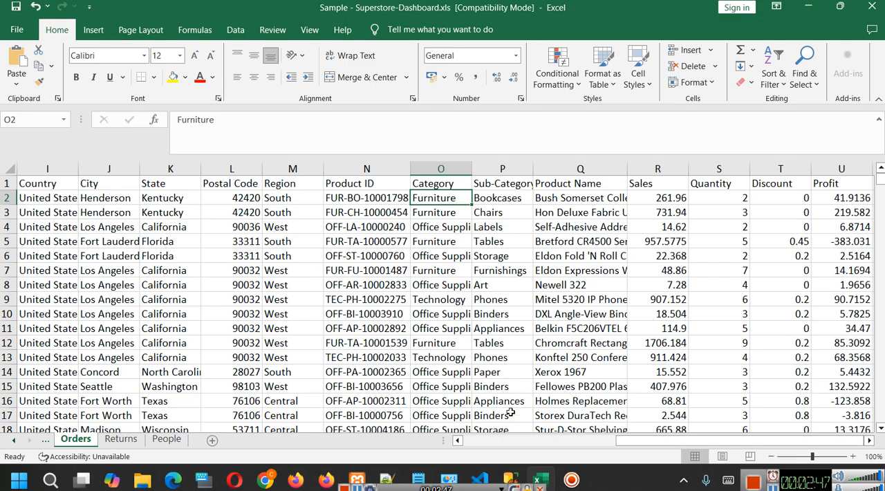
Compare the Orders and Returns sheets, checking the record count of the Row ID column in Orders.
{"action": "left_click", "coordinate": [499, 441]}
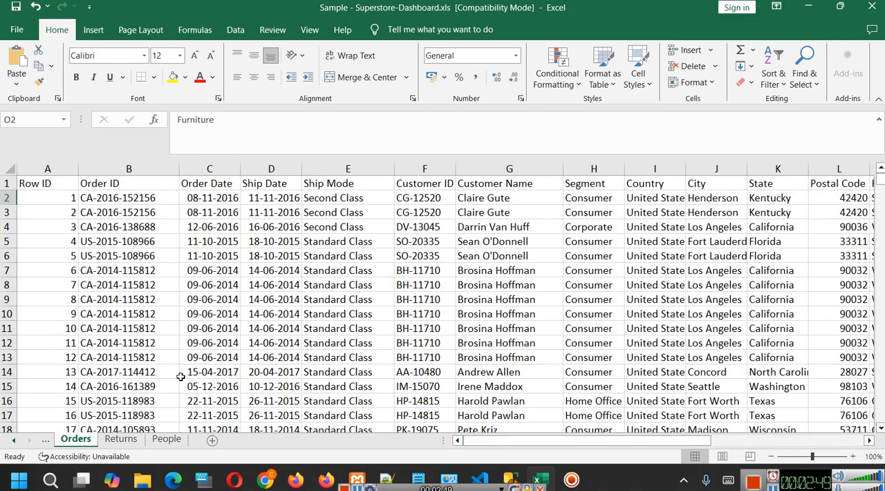
{"action": "left_click", "coordinate": [132, 439]}
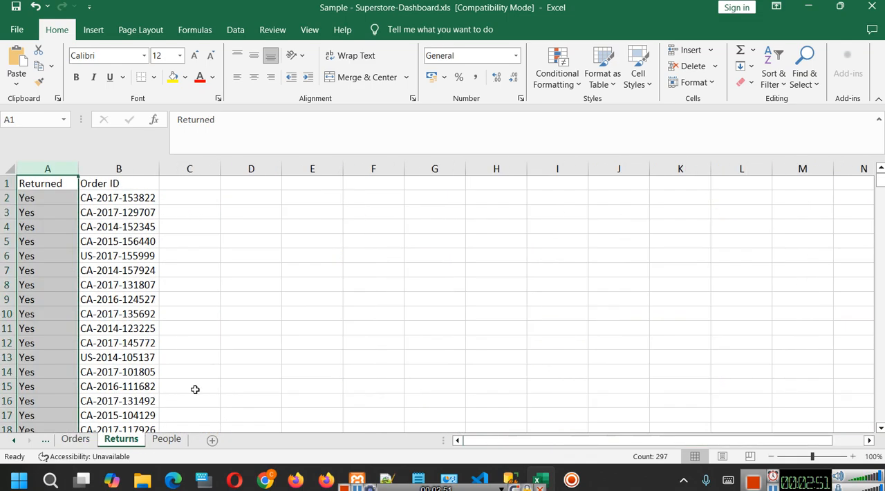
{"action": "left_click", "coordinate": [78, 441]}
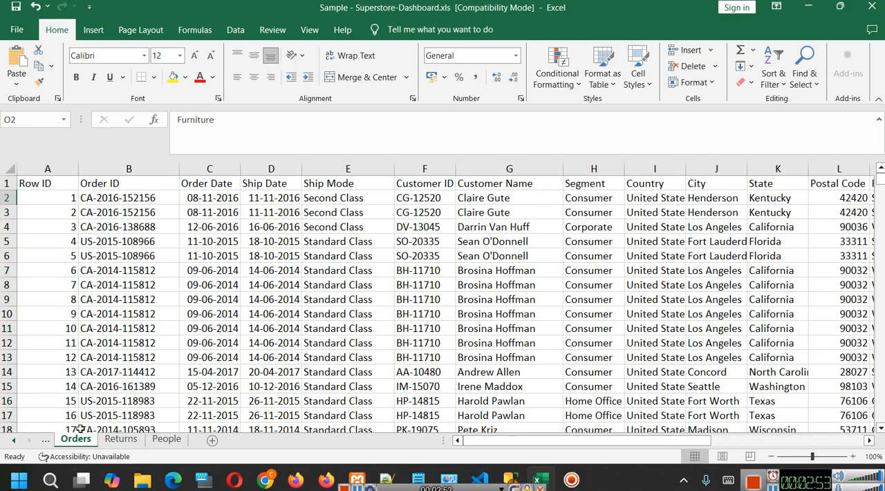
{"action": "left_click", "coordinate": [47, 168]}
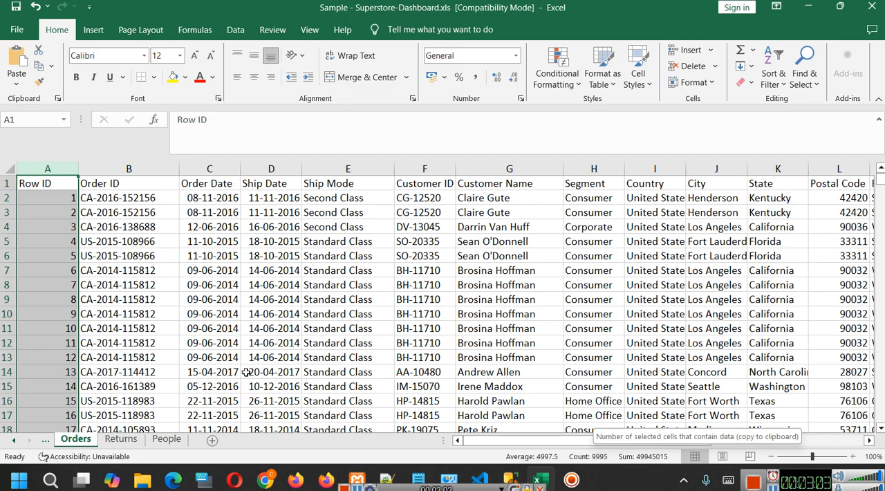
{"action": "left_click", "coordinate": [129, 440]}
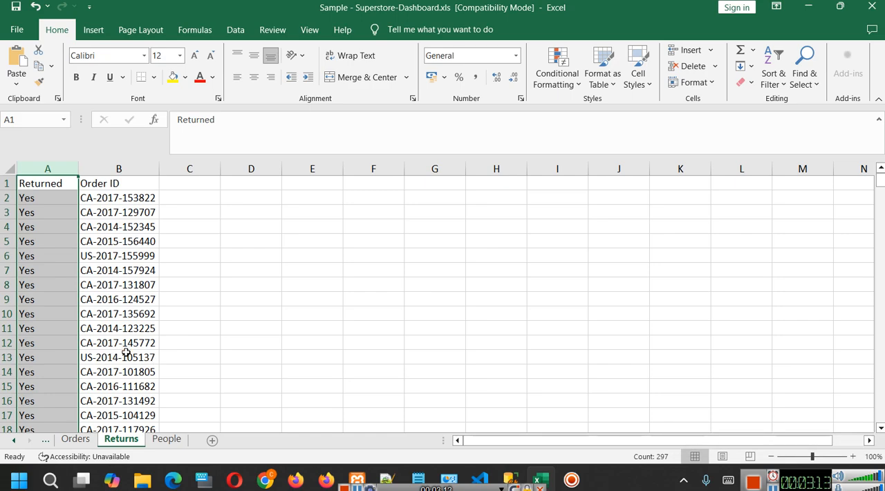
Open the People sheet and widen its Person column to fit the full names.
{"action": "left_click", "coordinate": [163, 441]}
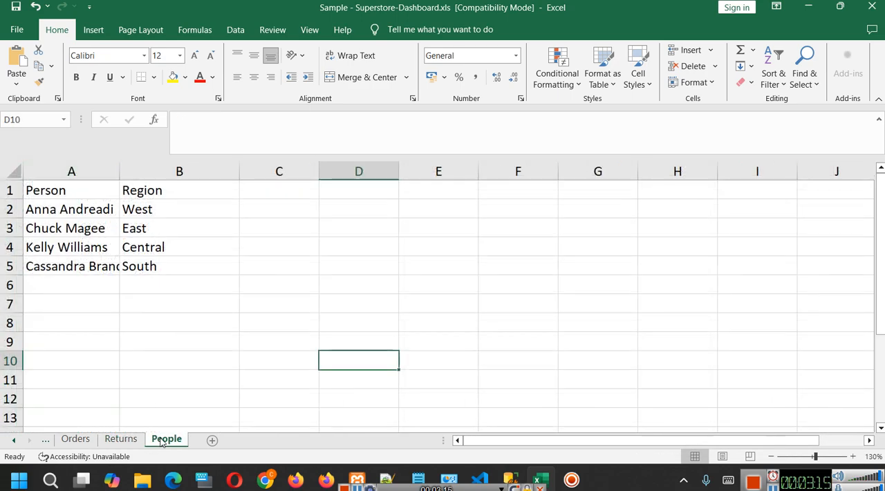
{"action": "left_click_drag", "start_coordinate": [119, 170], "coordinate": [148, 170]}
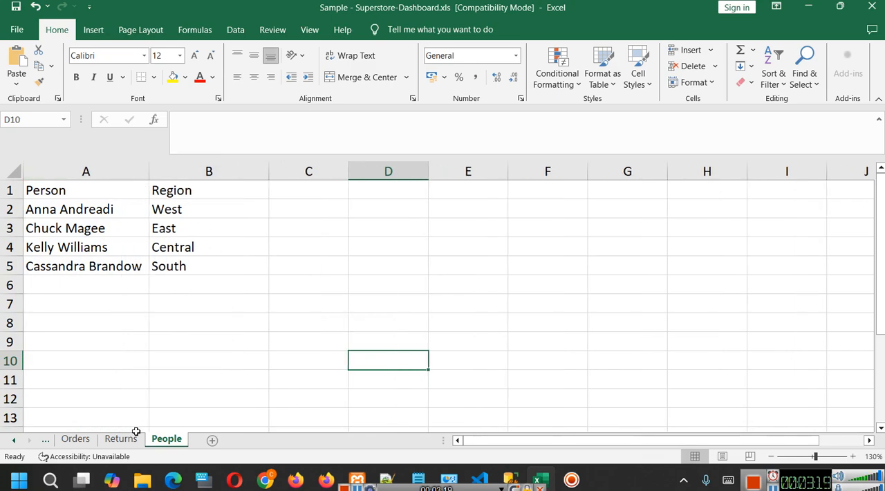
Go back through the Returns sheet to Orders and select the entire Region column.
{"action": "left_click", "coordinate": [115, 442]}
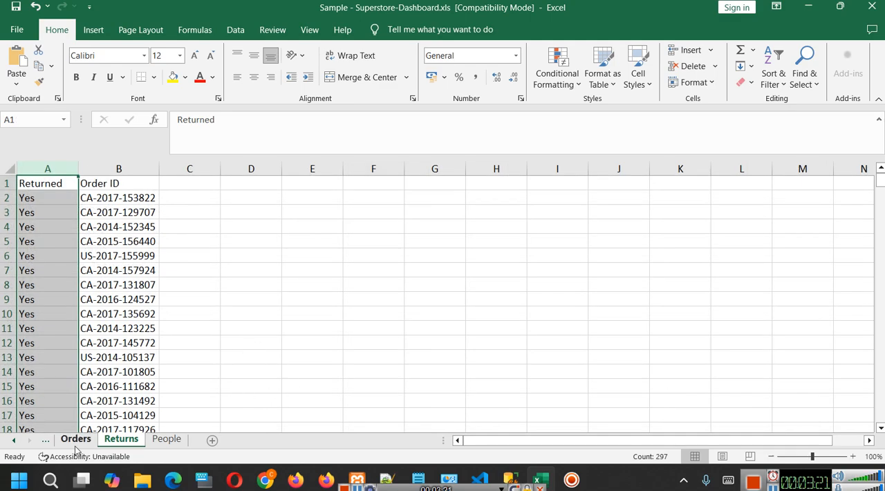
{"action": "left_click", "coordinate": [75, 445]}
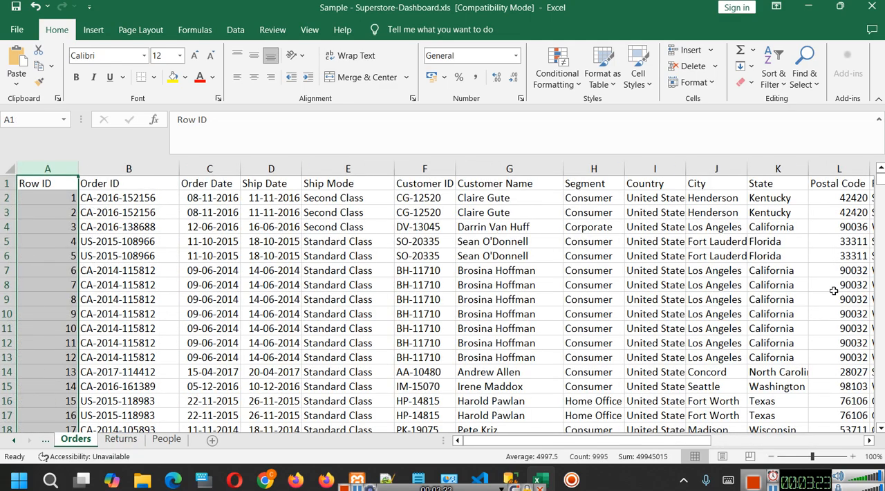
{"action": "left_click_drag", "start_coordinate": [677, 443], "coordinate": [857, 436]}
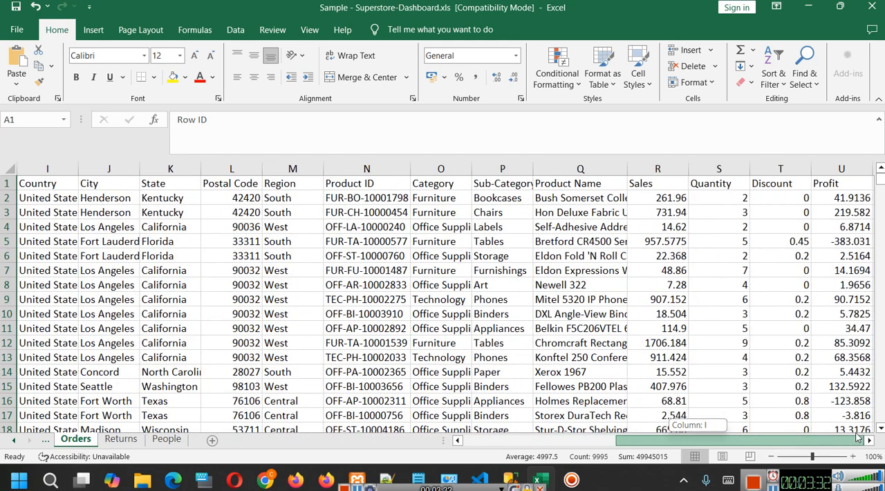
{"action": "left_click", "coordinate": [302, 168]}
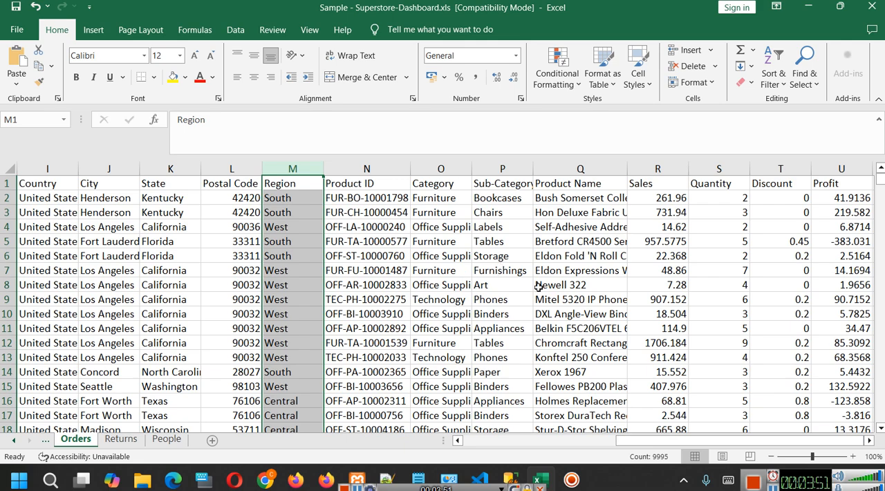
Switch to phpMyAdmin in Chrome and expand the tradingdb database to list its tables.
{"action": "left_click", "coordinate": [266, 479]}
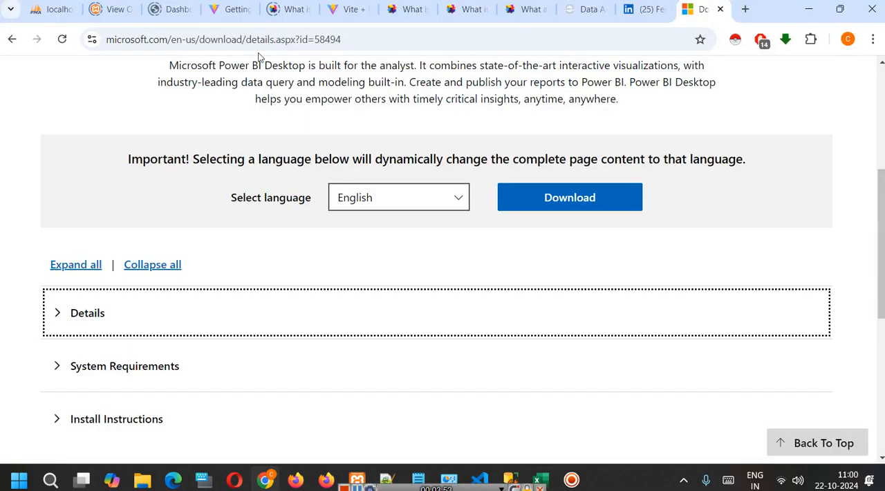
{"action": "left_click", "coordinate": [57, 9]}
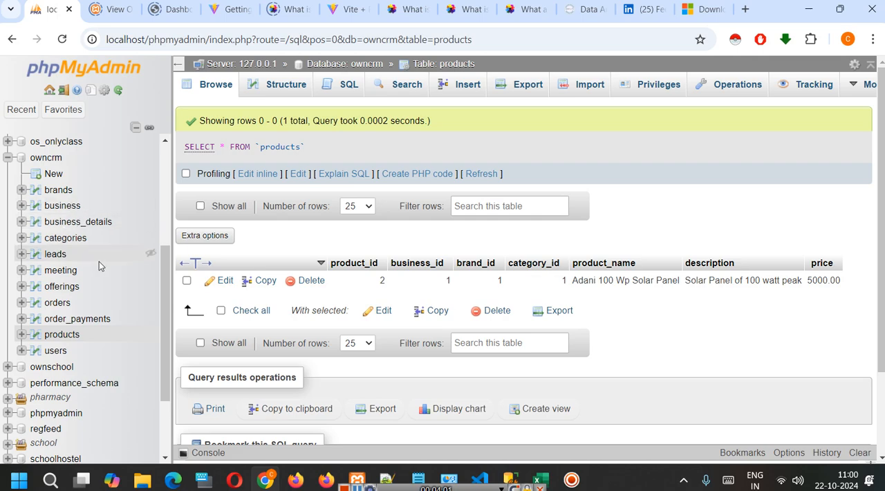
{"action": "scroll", "coordinate": [97, 263], "scroll_direction": "down", "scroll_amount": 2}
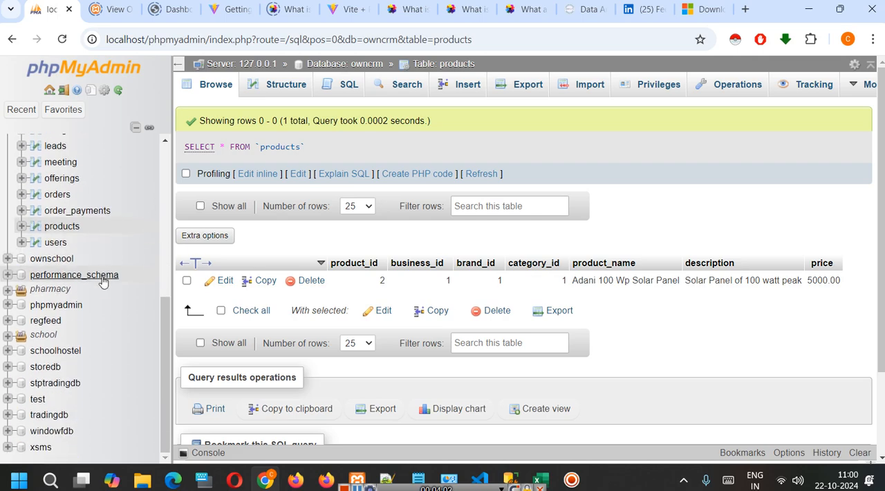
{"action": "left_click", "coordinate": [6, 415]}
{"action": "scroll", "coordinate": [130, 308], "scroll_direction": "down", "scroll_amount": 1}
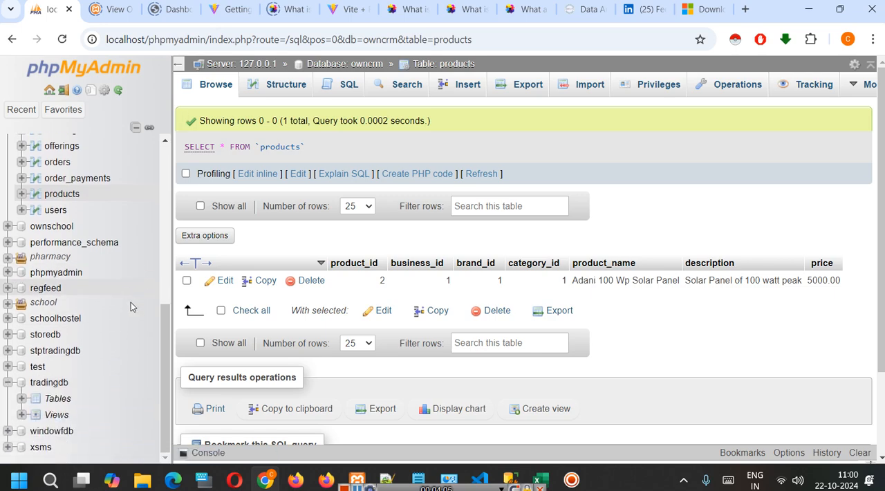
{"action": "left_click", "coordinate": [21, 398]}
{"action": "scroll", "coordinate": [124, 341], "scroll_direction": "down", "scroll_amount": 3}
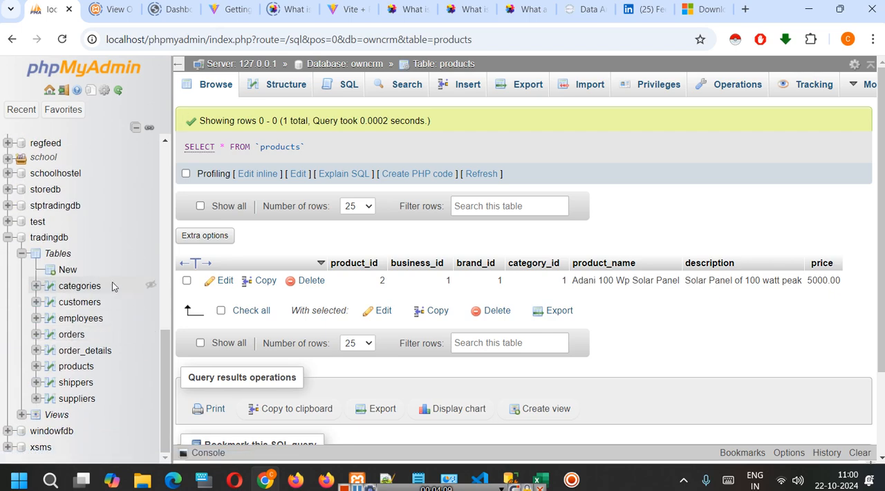
Browse the records of the categories, customers, employees and orders tables in tradingdb.
{"action": "left_click", "coordinate": [82, 285]}
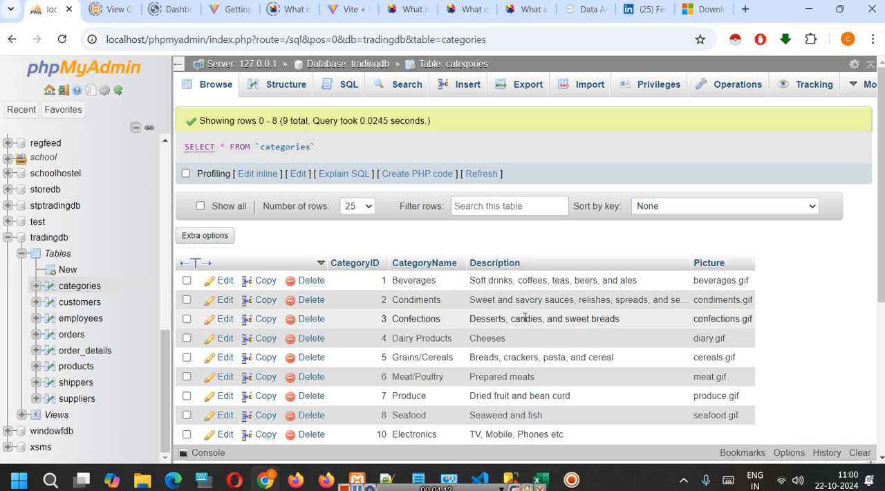
{"action": "scroll", "coordinate": [526, 318], "scroll_direction": "down", "scroll_amount": 1}
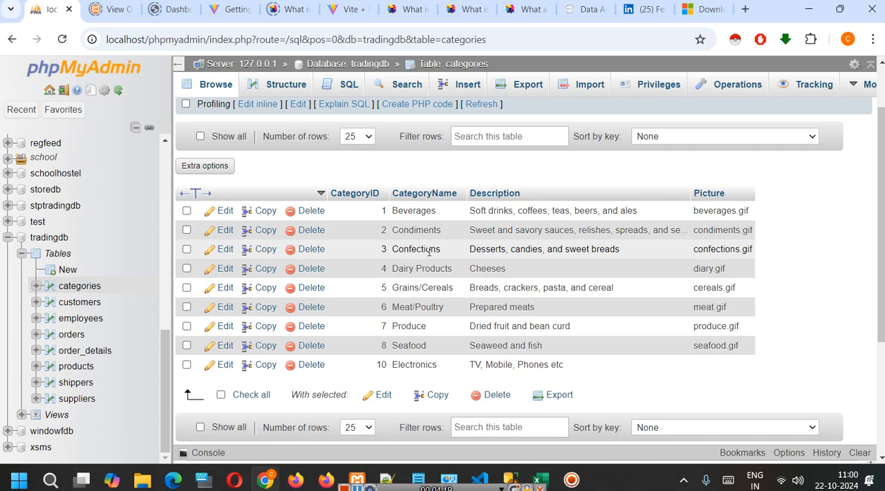
{"action": "left_click", "coordinate": [76, 303]}
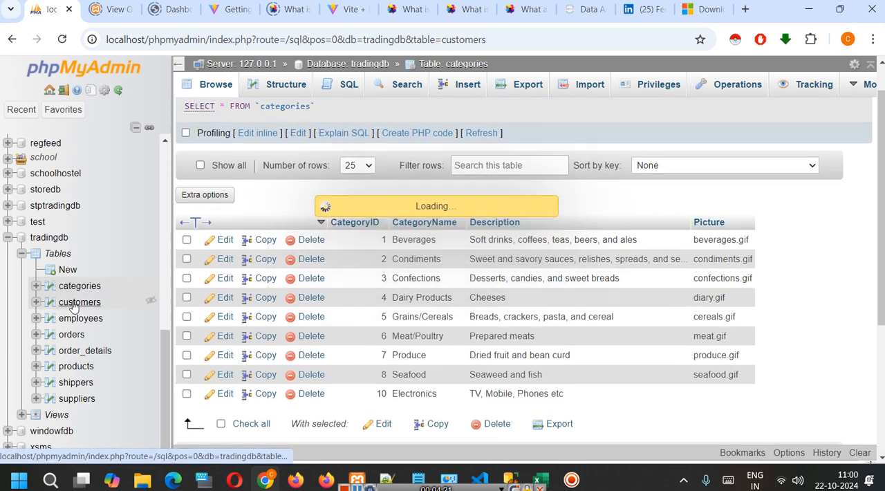
{"action": "scroll", "coordinate": [387, 207], "scroll_direction": "down", "scroll_amount": 1}
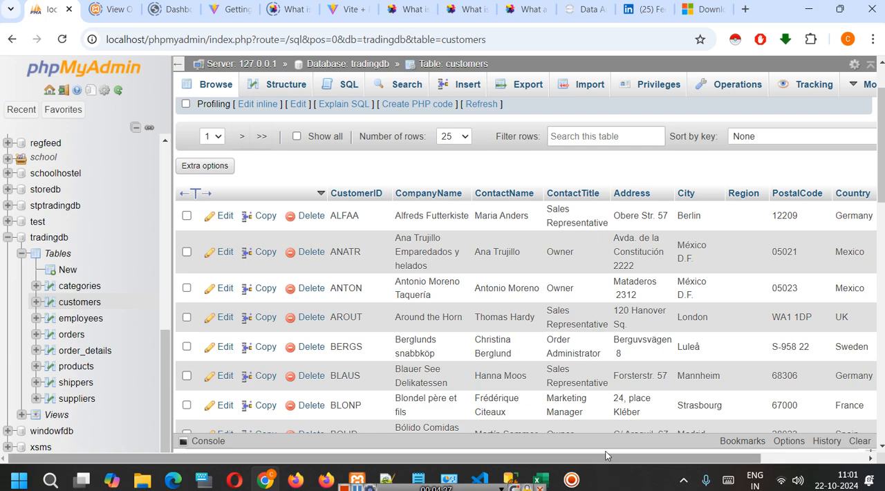
{"action": "left_click", "coordinate": [89, 323]}
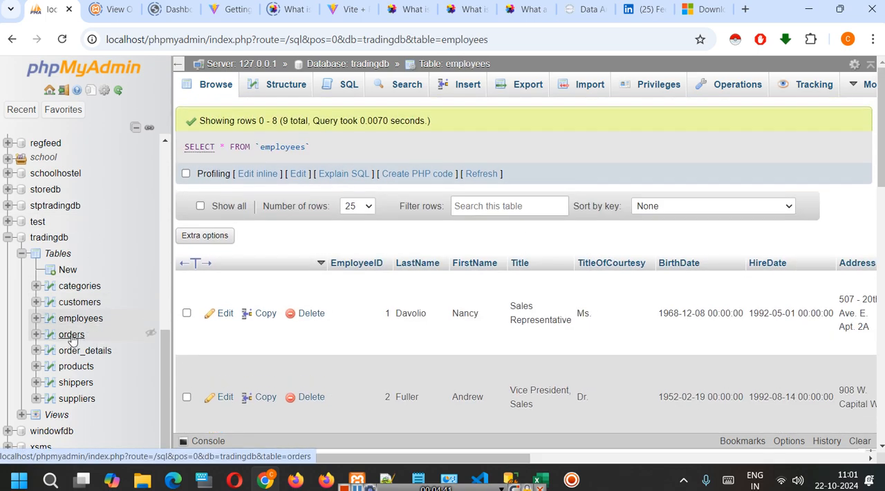
{"action": "left_click", "coordinate": [72, 336]}
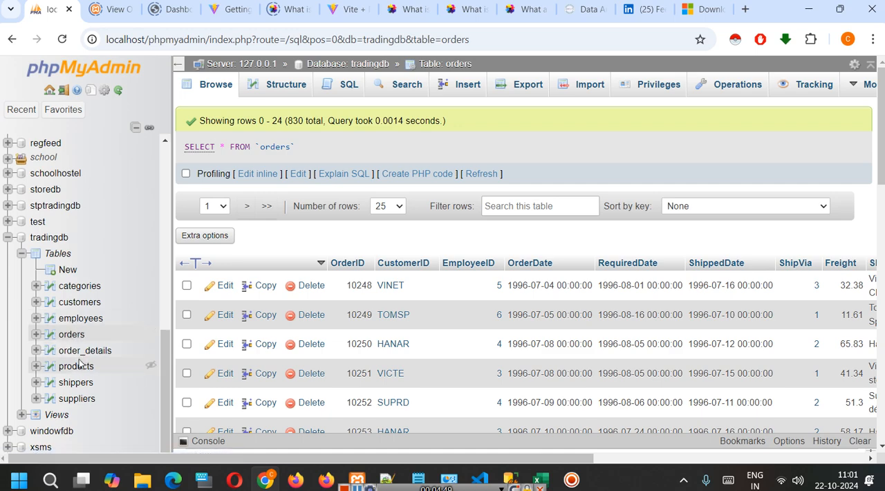
{"action": "scroll", "coordinate": [585, 277], "scroll_direction": "down", "scroll_amount": 1}
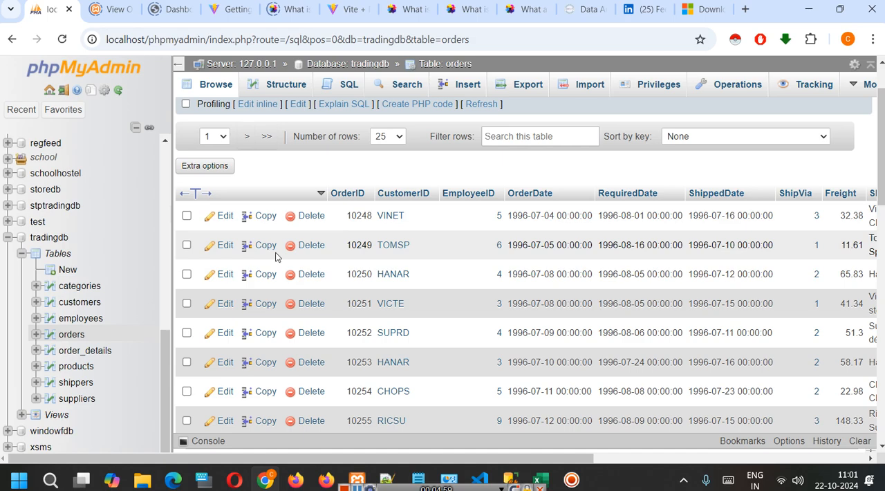
Switch to the Power BI class notes in Notepad and add the list item "2. MySQL Dataset".
{"action": "mouse_move", "coordinate": [418, 479]}
{"action": "left_click", "coordinate": [494, 432]}
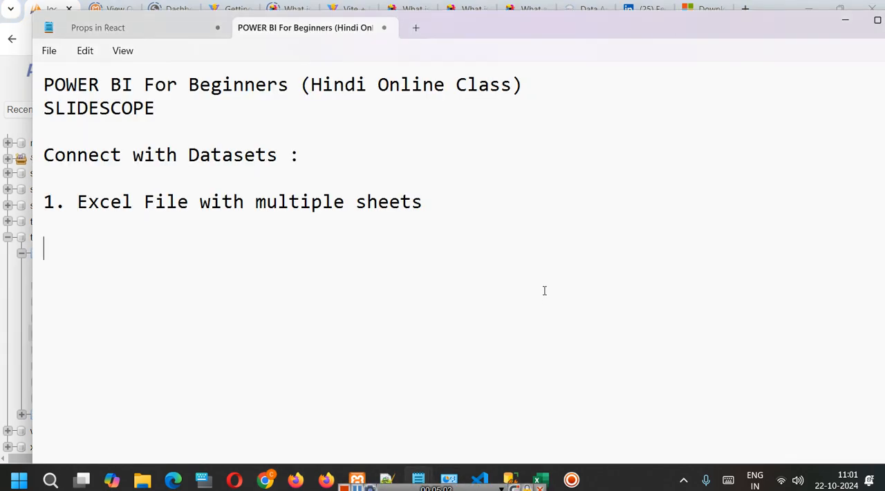
{"action": "type", "text": "2. MySQL "}
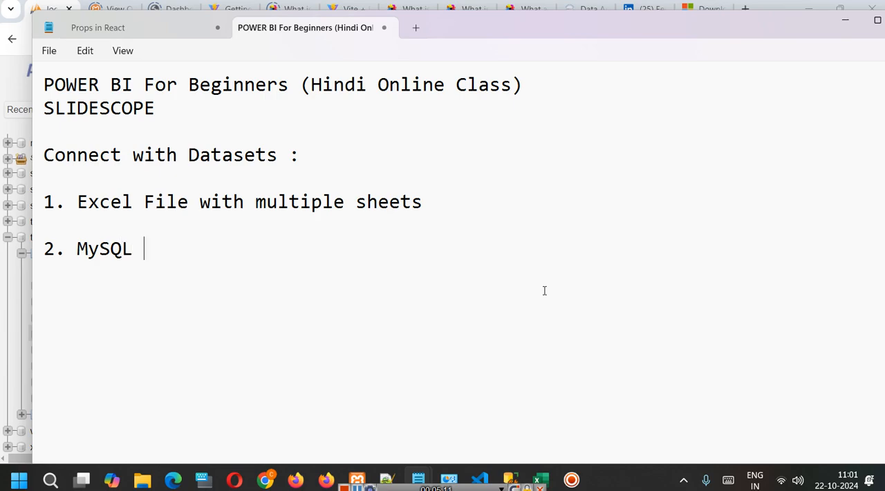
{"action": "type", "text": "Dataset "}
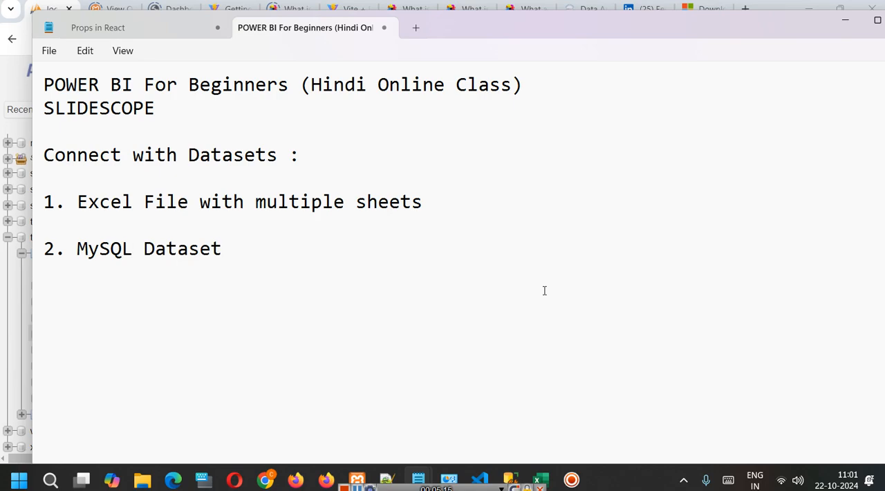
{"action": "type", "text": "3. Microso"}
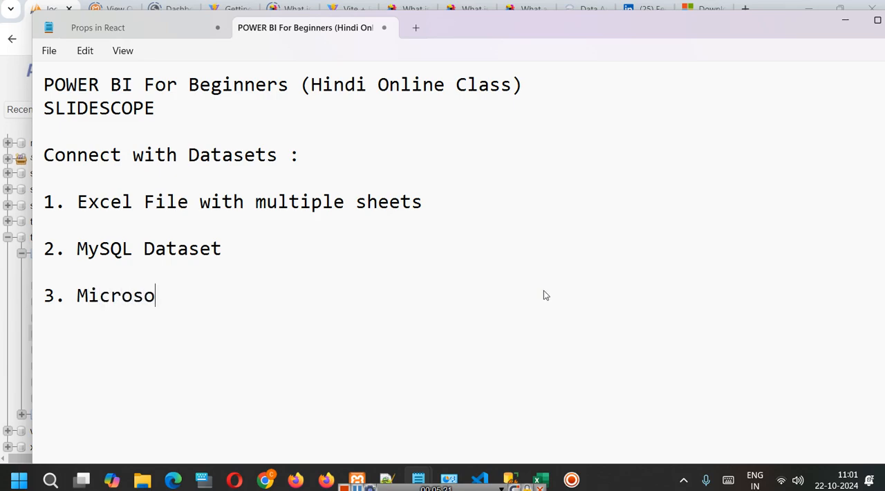
Add the list item "3. Microsoft SQL" below the MySQL entry.
{"action": "type", "text": "ft SQL"}
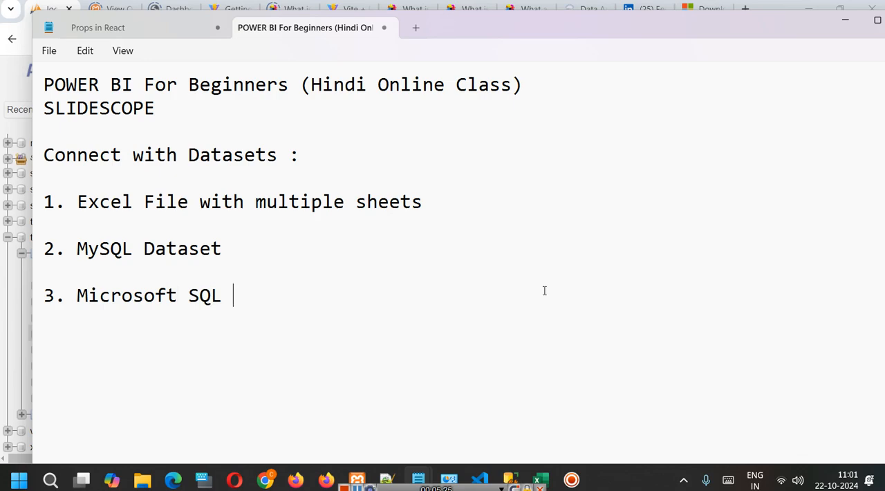
Switch to SQL Server Management Studio and expand Databases to show the tables of school_management.
{"action": "mouse_move", "coordinate": [510, 479]}
{"action": "left_click", "coordinate": [532, 457]}
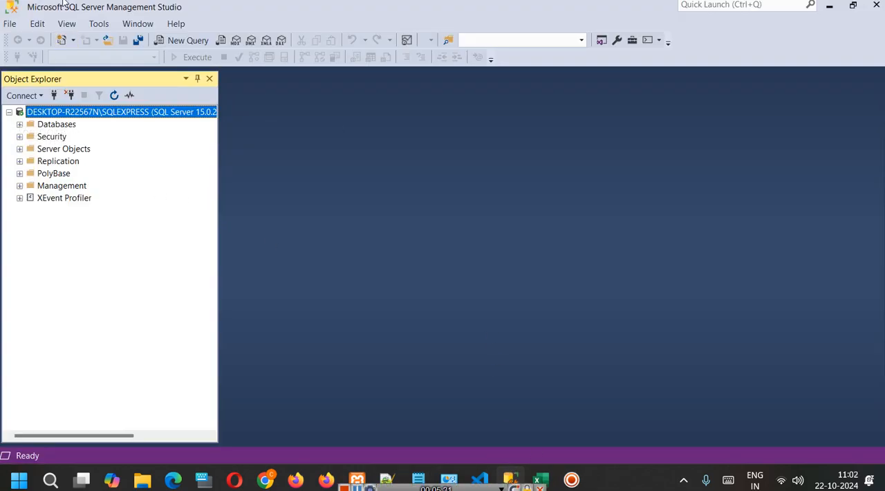
{"action": "left_click", "coordinate": [21, 125]}
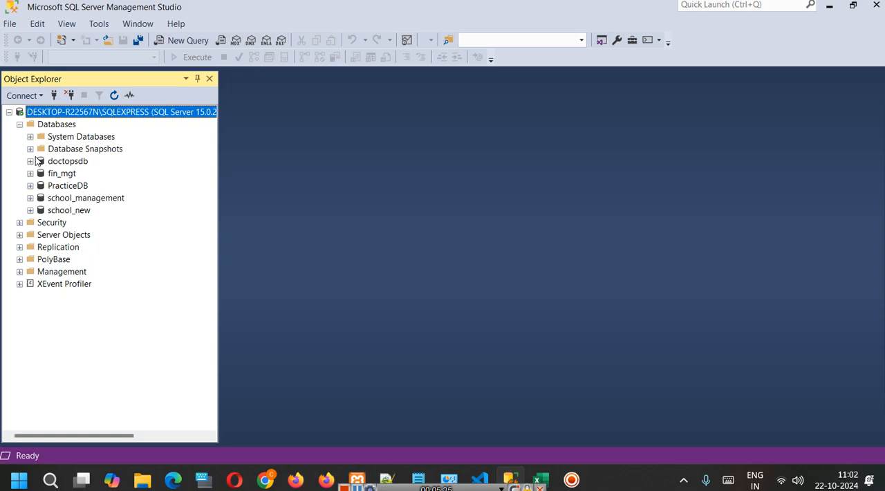
{"action": "left_click", "coordinate": [30, 199]}
{"action": "left_click", "coordinate": [41, 222]}
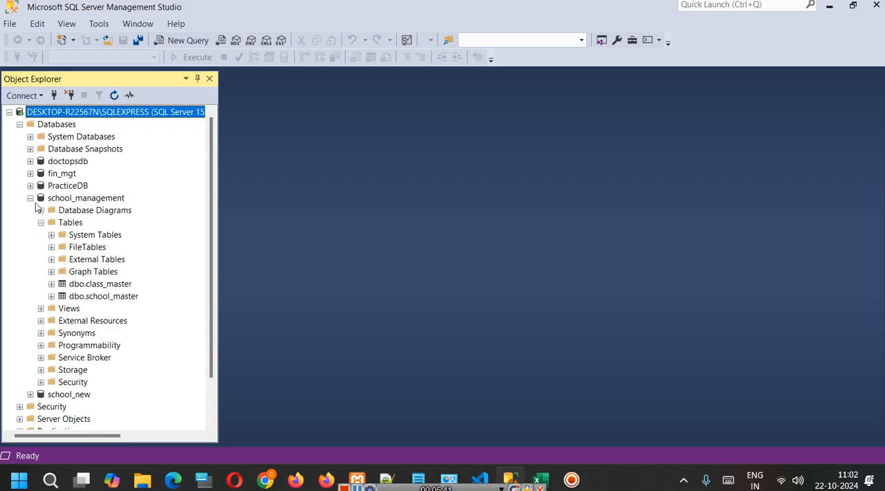
Expand the fin_mgt and doctopsdb databases to examine the tables in each.
{"action": "left_click", "coordinate": [30, 174]}
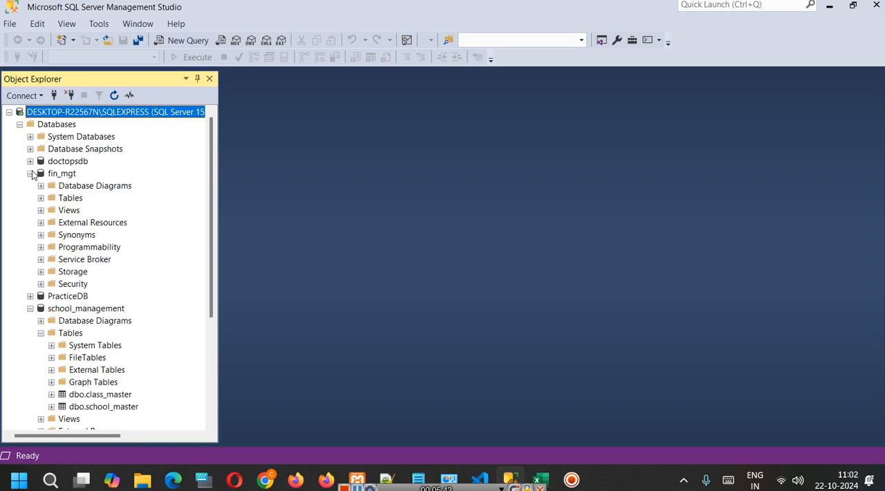
{"action": "left_click", "coordinate": [41, 199]}
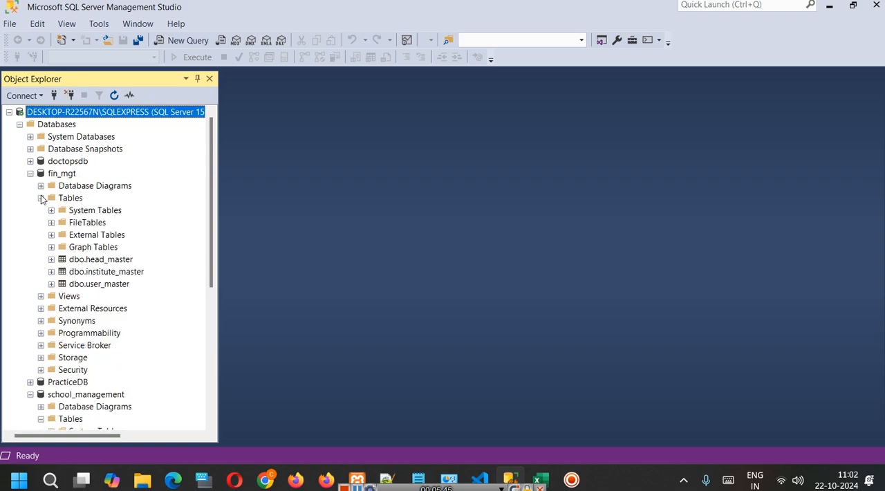
{"action": "left_click", "coordinate": [30, 161]}
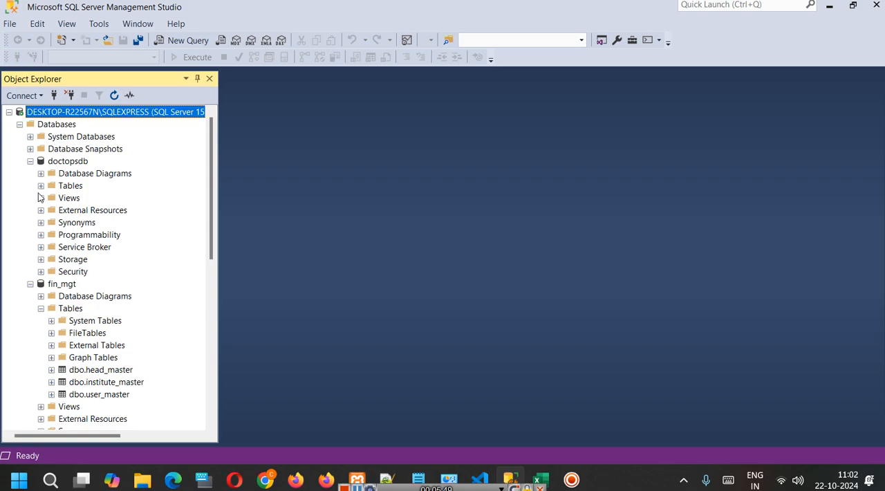
{"action": "left_click", "coordinate": [41, 186]}
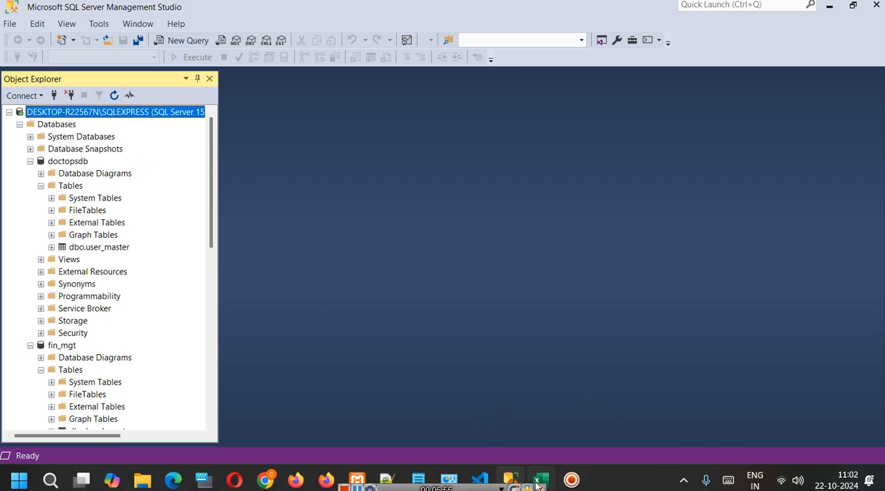
{"action": "left_click", "coordinate": [578, 483]}
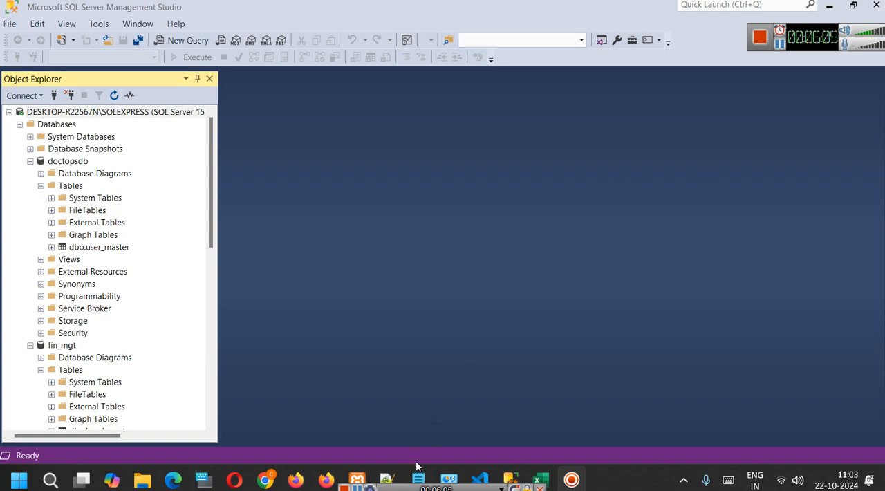
Return to the Notepad class notes and add the list item "4. PostgreSQL | CRM".
{"action": "mouse_move", "coordinate": [418, 477]}
{"action": "left_click", "coordinate": [492, 432]}
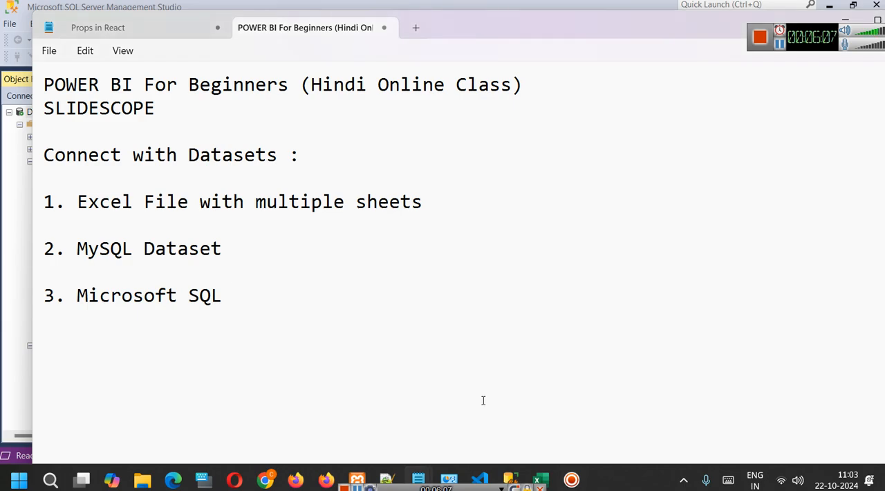
{"action": "type", "text": "4. Postgre"}
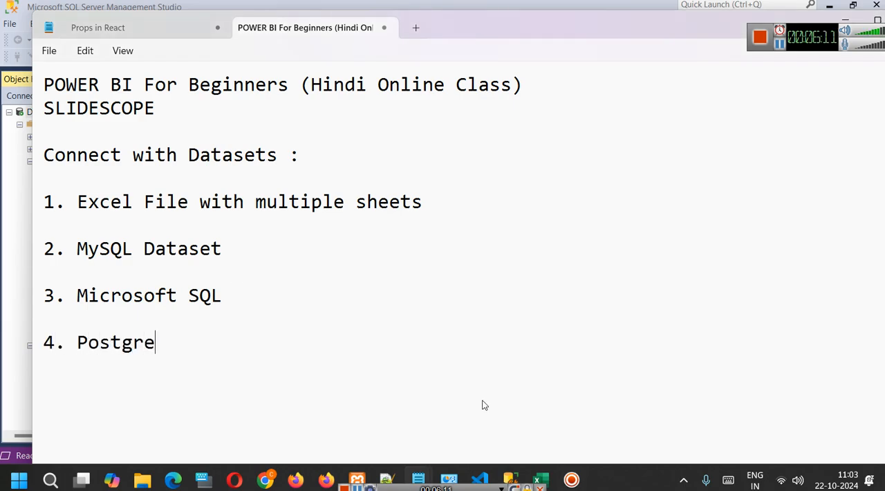
{"action": "type", "text": "SQL | CRM"}
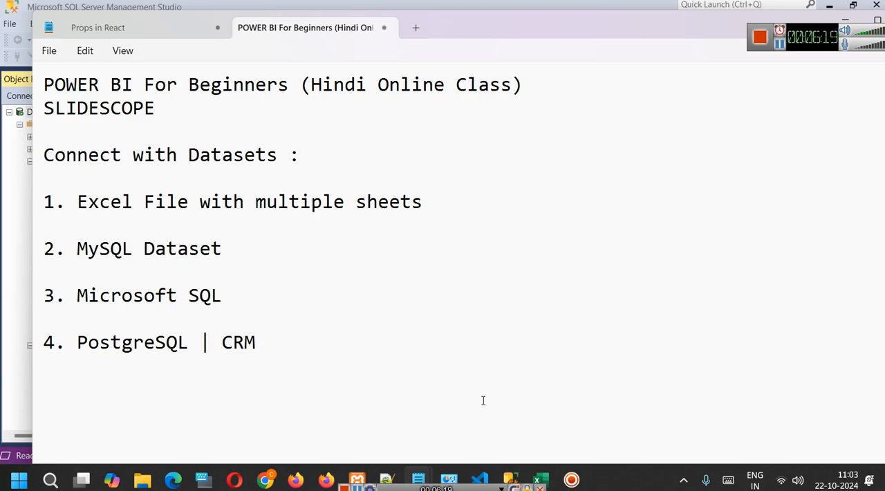
{"action": "key", "text": "ctrl+minus"}
{"action": "key", "text": "ctrl+minus"}
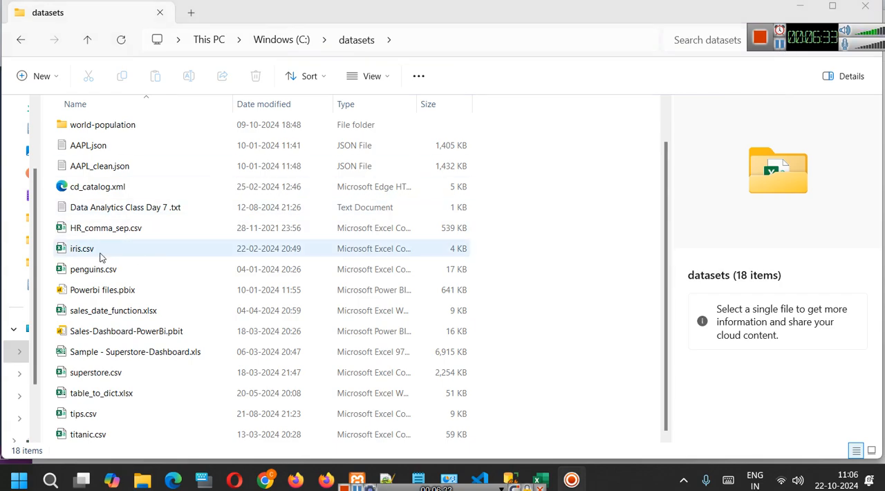
Open iris.csv from the datasets folder in Excel and widen columns A to E to fit their headers.
{"action": "double_click", "coordinate": [98, 252]}
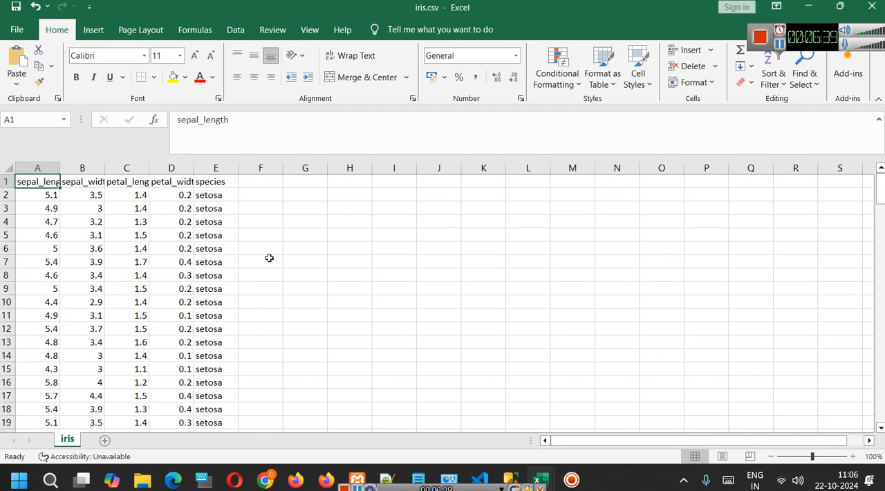
{"action": "scroll", "coordinate": [328, 277], "scroll_direction": "up", "scroll_amount": 4}
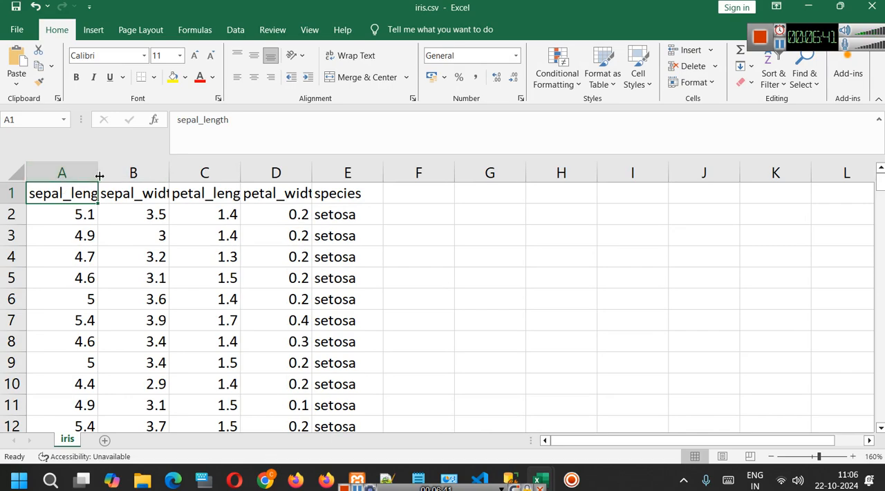
{"action": "left_click_drag", "start_coordinate": [98, 173], "coordinate": [135, 172]}
{"action": "left_click_drag", "start_coordinate": [204, 175], "coordinate": [245, 174]}
{"action": "left_click_drag", "start_coordinate": [316, 175], "coordinate": [350, 174]}
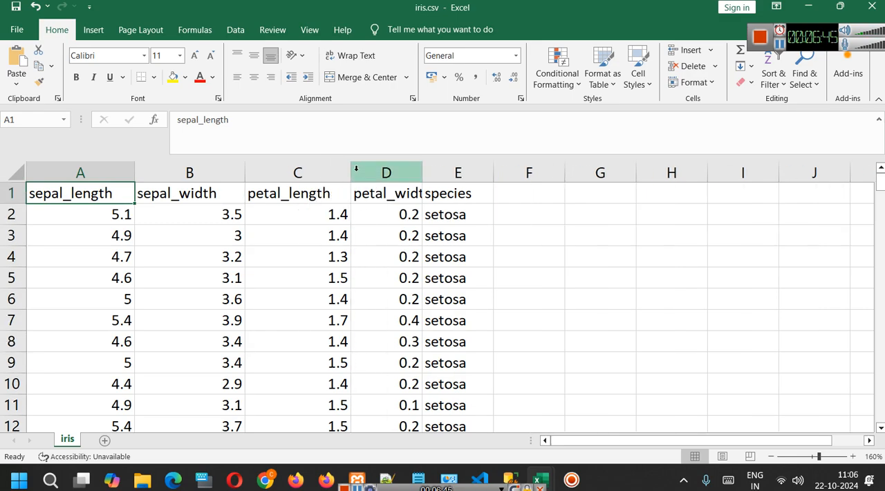
{"action": "left_click_drag", "start_coordinate": [418, 170], "coordinate": [456, 173]}
{"action": "left_click_drag", "start_coordinate": [530, 172], "coordinate": [539, 172]}
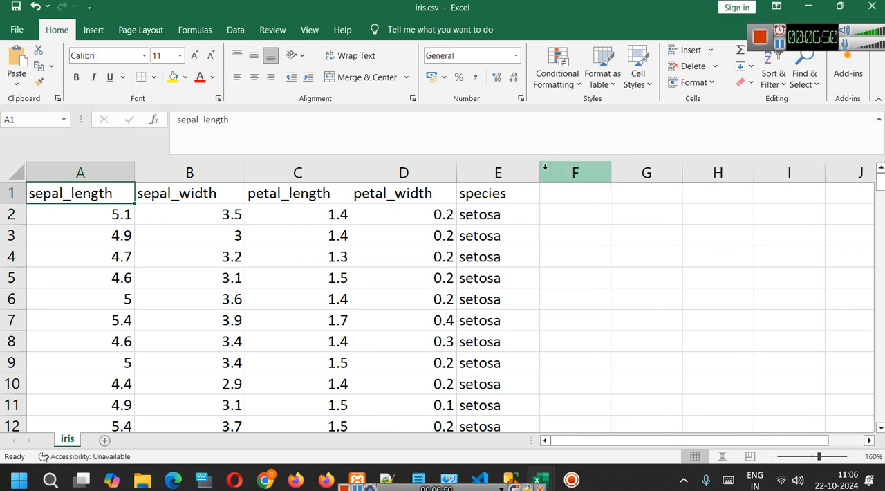
Examine the species column through the rows of the iris sheet and return to the first row.
{"action": "left_click", "coordinate": [493, 215]}
{"action": "scroll", "coordinate": [494, 242], "scroll_direction": "down", "scroll_amount": 13}
{"action": "scroll", "coordinate": [494, 279], "scroll_direction": "down", "scroll_amount": 16}
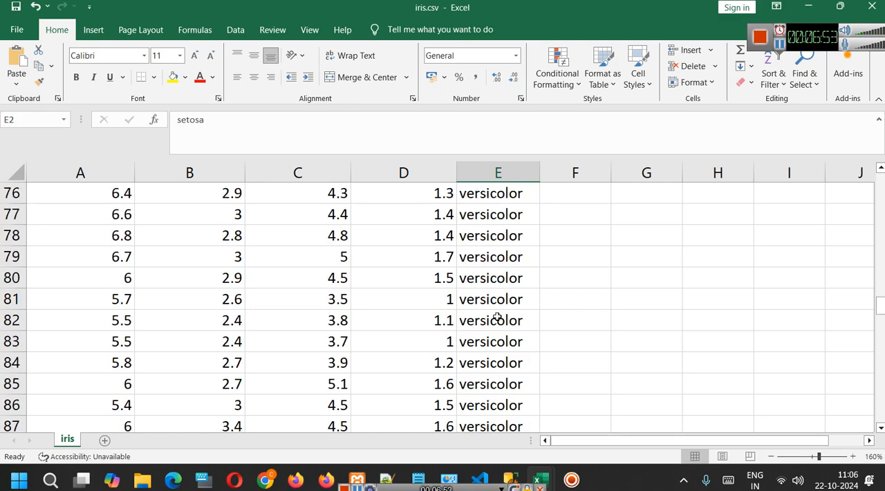
{"action": "scroll", "coordinate": [497, 317], "scroll_direction": "down", "scroll_amount": 4}
{"action": "scroll", "coordinate": [525, 316], "scroll_direction": "up", "scroll_amount": 20}
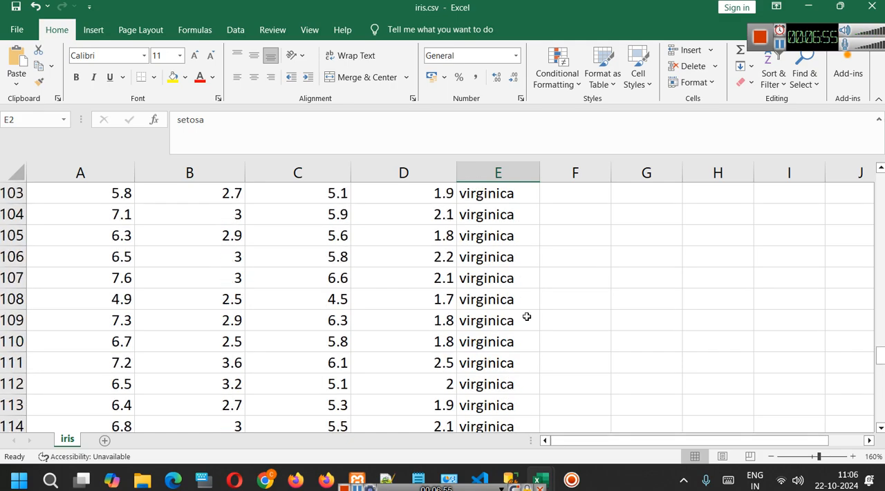
{"action": "scroll", "coordinate": [526, 316], "scroll_direction": "up", "scroll_amount": 16}
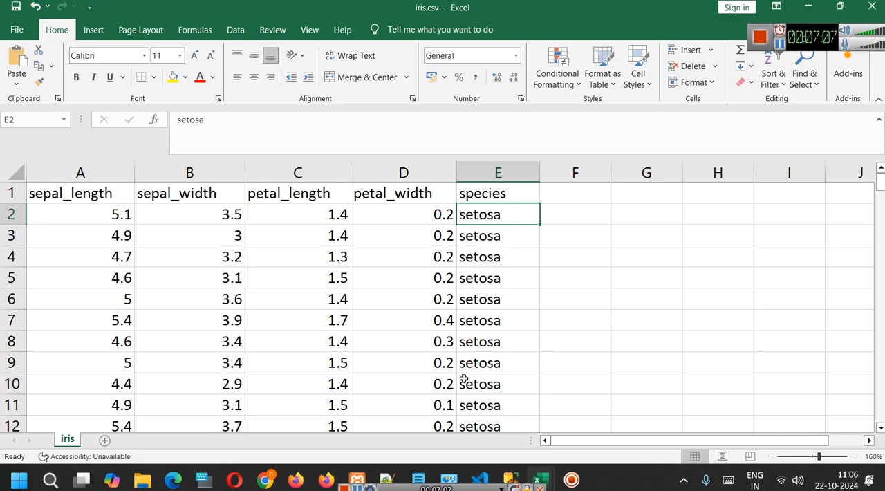
Switch back to the Notepad class notes and add the list item "5. CSV" below the PostgreSQL entry.
{"action": "mouse_move", "coordinate": [429, 477]}
{"action": "left_click", "coordinate": [506, 403]}
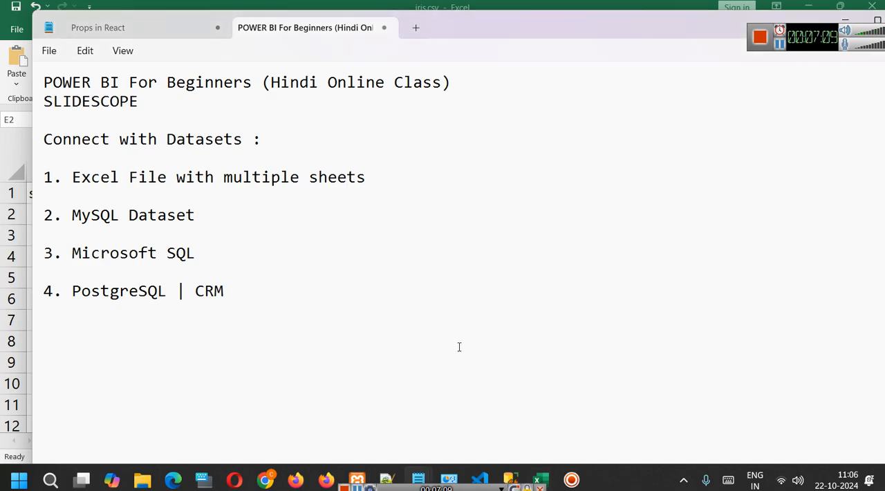
{"action": "key", "text": "Return"}
{"action": "key", "text": "Return"}
{"action": "type", "text": "5. CV"}
{"action": "key", "text": "BackSpace"}
{"action": "type", "text": "SV"}
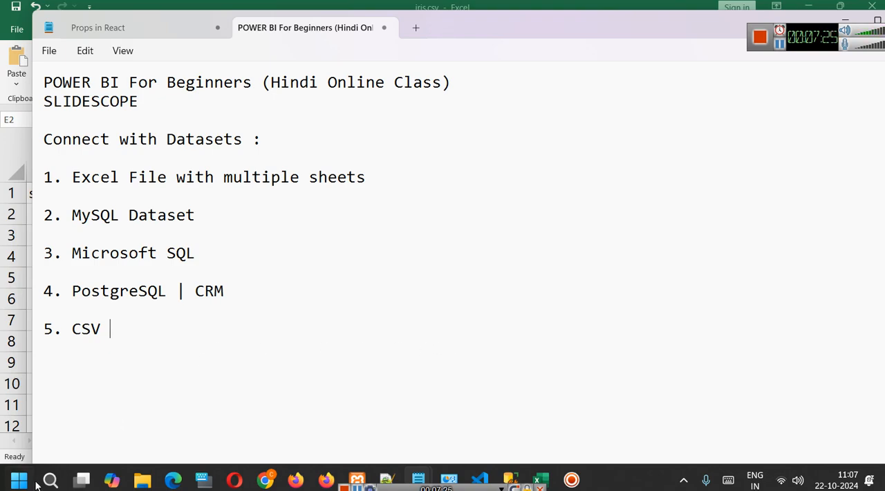
Add a dashed separator line below the list, followed by the line "DAX - Data Analysis Expressions".
{"action": "key", "text": "Return"}
{"action": "type", "text": "------------"}
{"action": "key", "text": "Return"}
{"action": "type", "text": "DAX "}
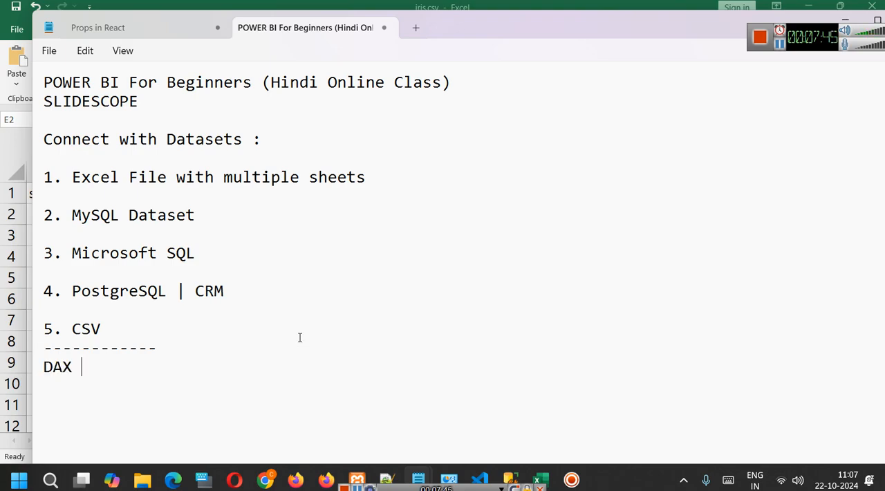
{"action": "type", "text": "- Data"}
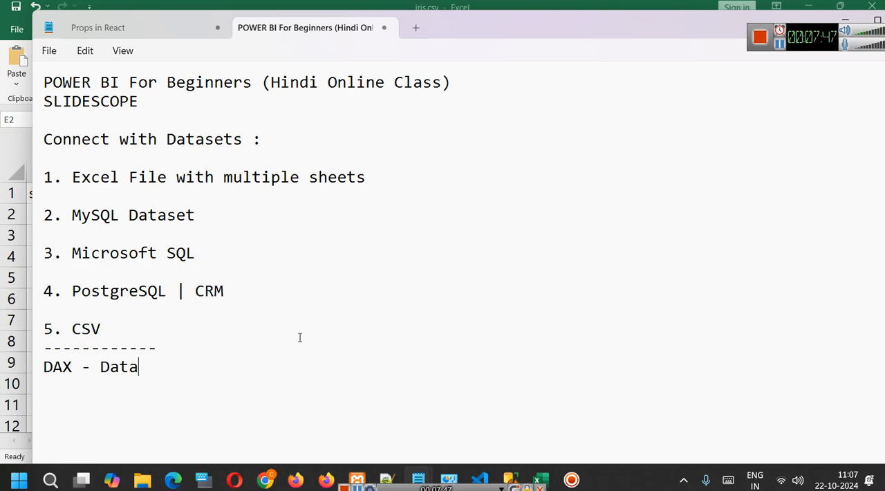
{"action": "type", "text": " Analysis E"}
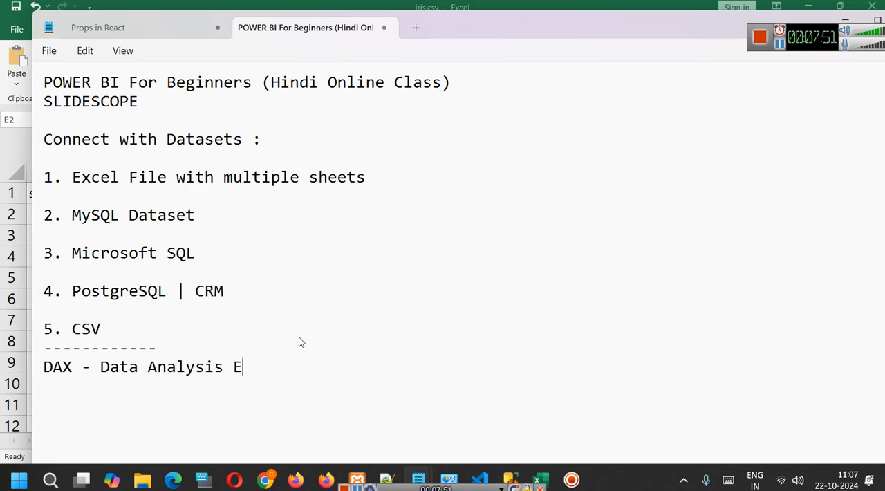
{"action": "type", "text": "xcpt"}
{"action": "key", "text": "BackSpace"}
{"action": "key", "text": "BackSpace"}
{"action": "key", "text": "BackSpace"}
{"action": "type", "text": "pr"}
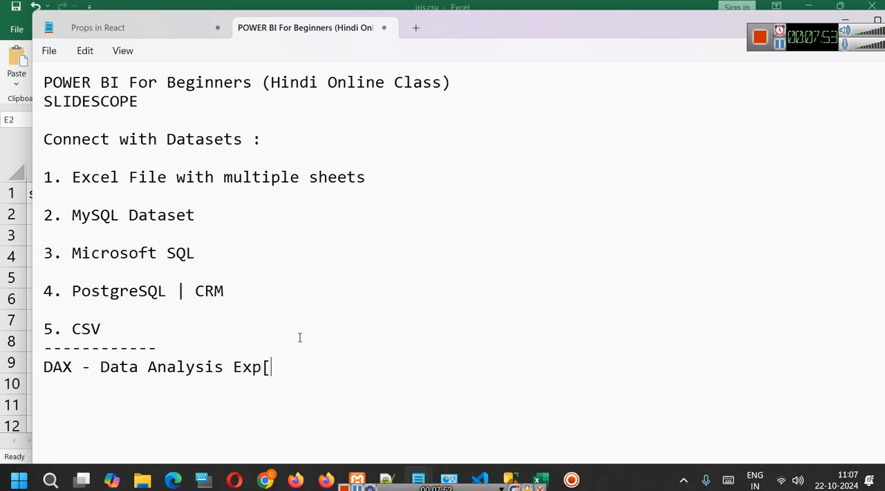
{"action": "type", "text": "essions"}
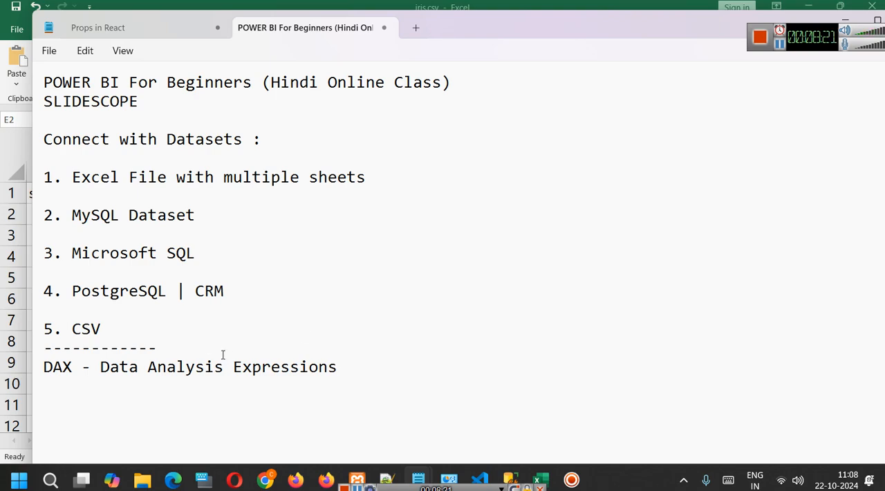
{"action": "left_click_drag", "start_coordinate": [94, 366], "coordinate": [383, 367]}
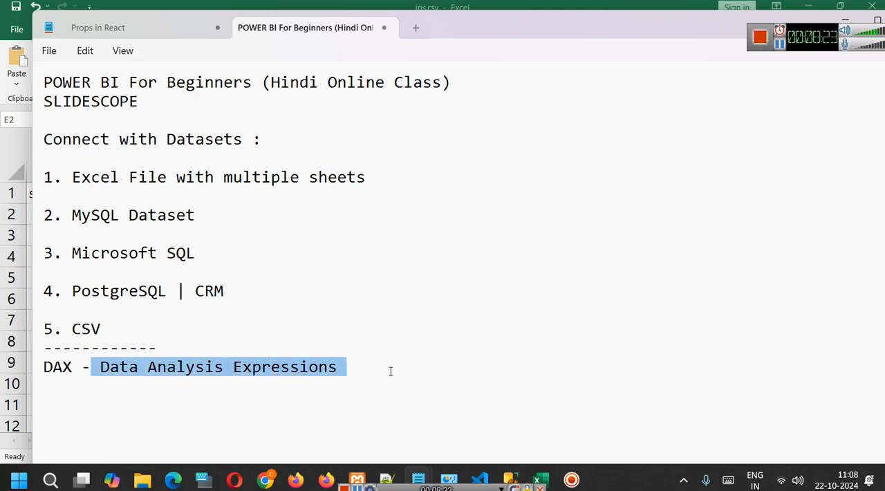
{"action": "left_click", "coordinate": [389, 367]}
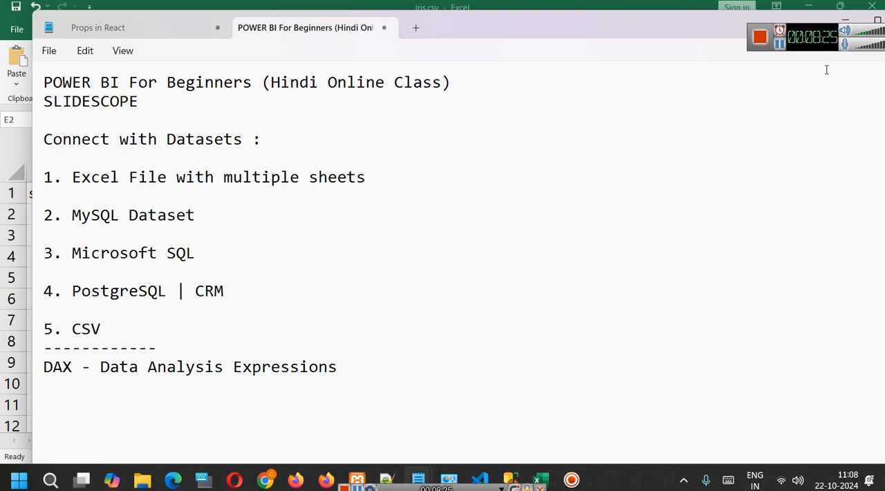
Add the line "Power Query" below the DAX line in the notes.
{"action": "left_click", "coordinate": [779, 48]}
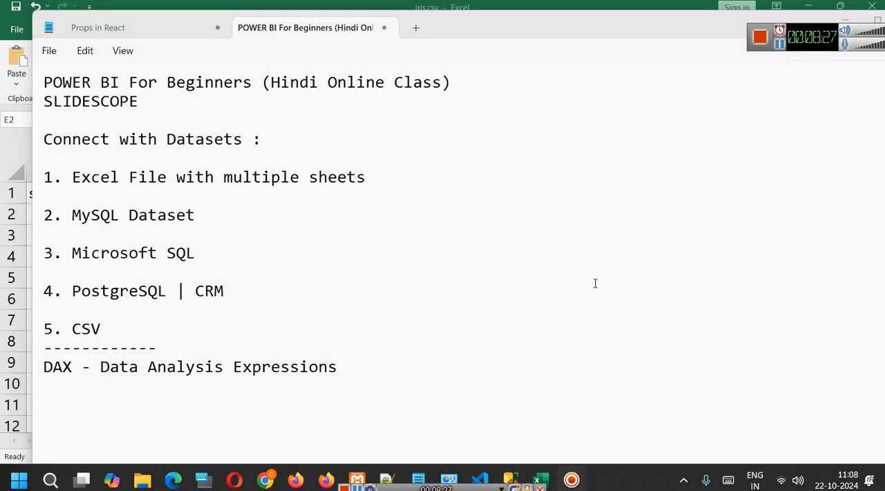
{"action": "left_click", "coordinate": [393, 387]}
{"action": "type", "text": "Power Query"}
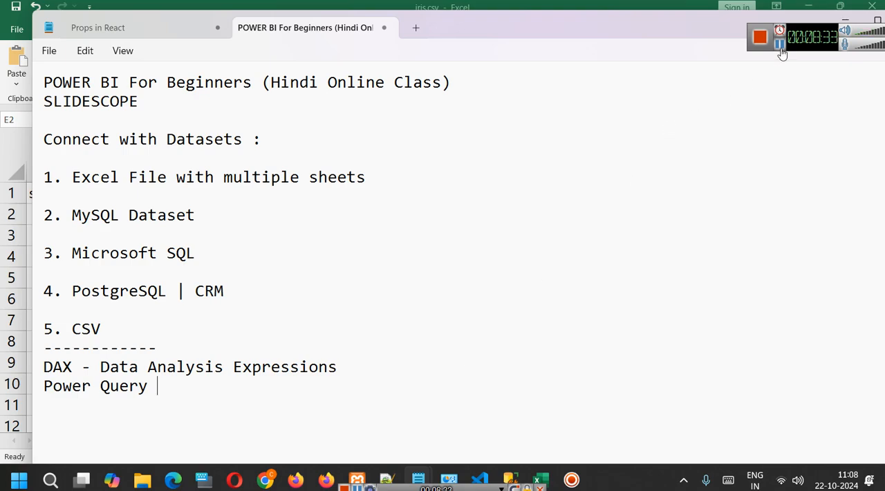
Switch to Chrome and read the Power Query description in the Google results, highlighting its "ETL tool" wording.
{"action": "key", "text": "alt+Tab"}
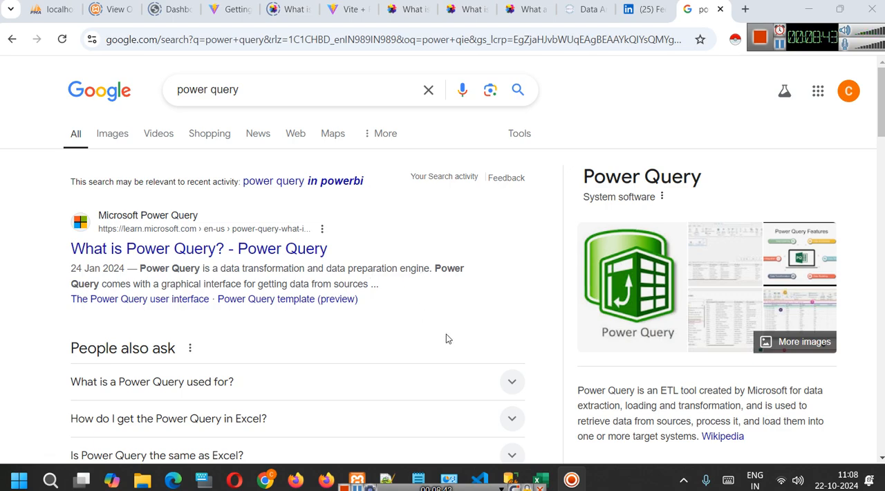
{"action": "scroll", "coordinate": [649, 321], "scroll_direction": "down", "scroll_amount": 1}
{"action": "left_click_drag", "start_coordinate": [657, 318], "coordinate": [736, 324]}
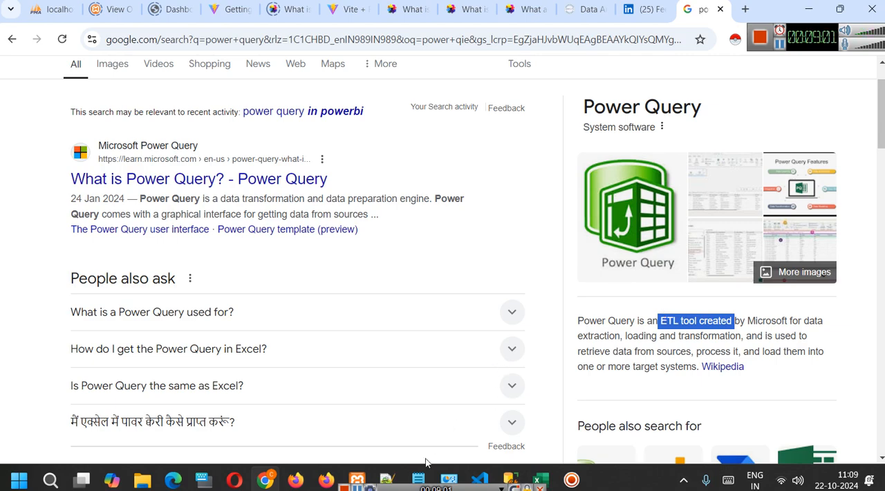
Return to the Notepad class notes and extend the Power Query line to "Power Query - ETL".
{"action": "mouse_move", "coordinate": [418, 479]}
{"action": "left_click", "coordinate": [490, 399]}
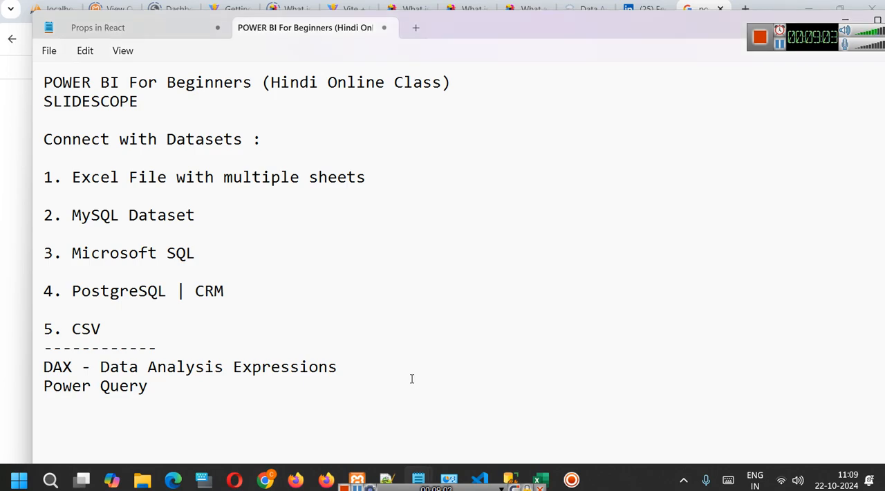
{"action": "type", "text": "- EL"}
{"action": "key", "text": "BackSpace"}
{"action": "type", "text": "TL"}
Find Power BI Desktop with Windows Search and launch it.
{"action": "left_click", "coordinate": [55, 482]}
{"action": "type", "text": "powe"}
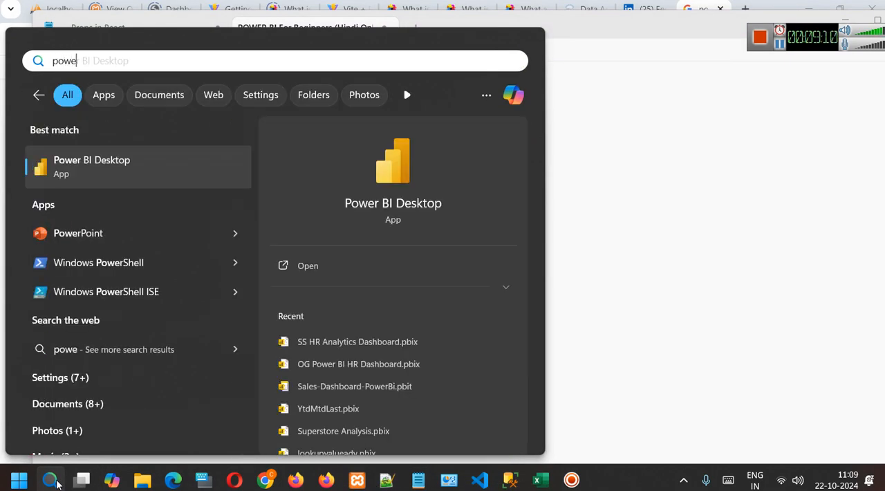
{"action": "left_click", "coordinate": [323, 265]}
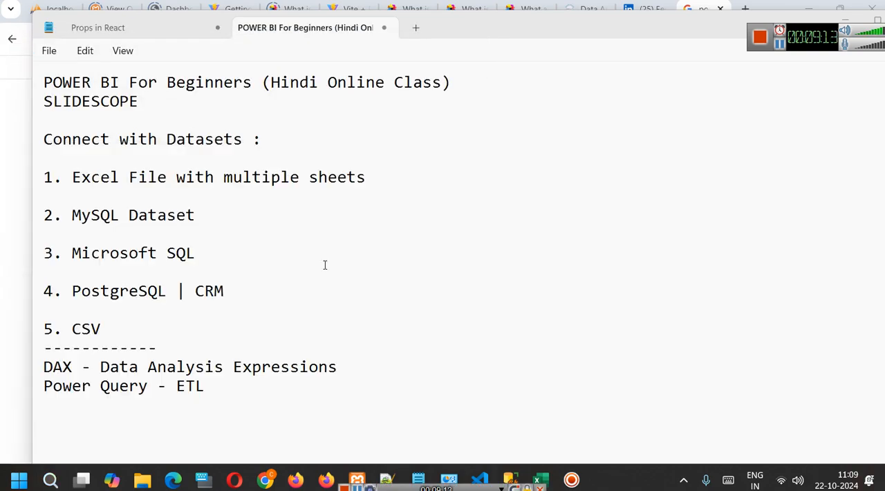
Search Windows for Power BI Desktop again and open its recent file SS HR Analytics Dashboard.pbix.
{"action": "left_click", "coordinate": [51, 474]}
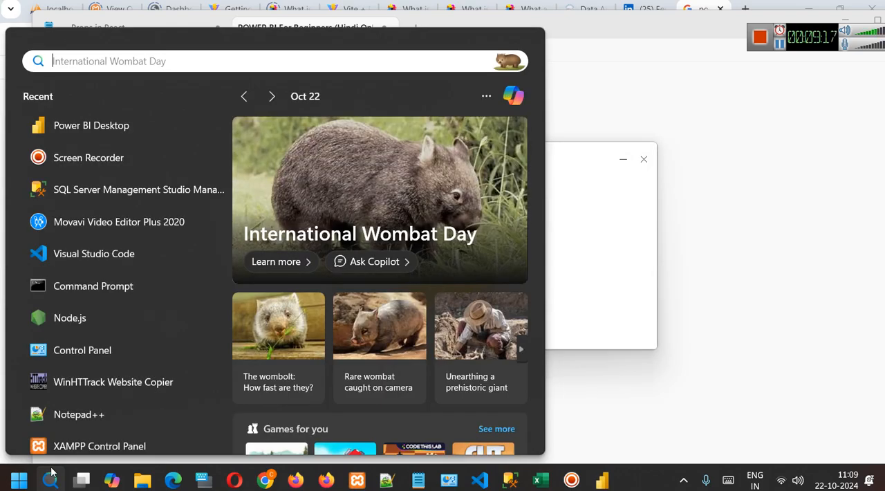
{"action": "type", "text": "power"}
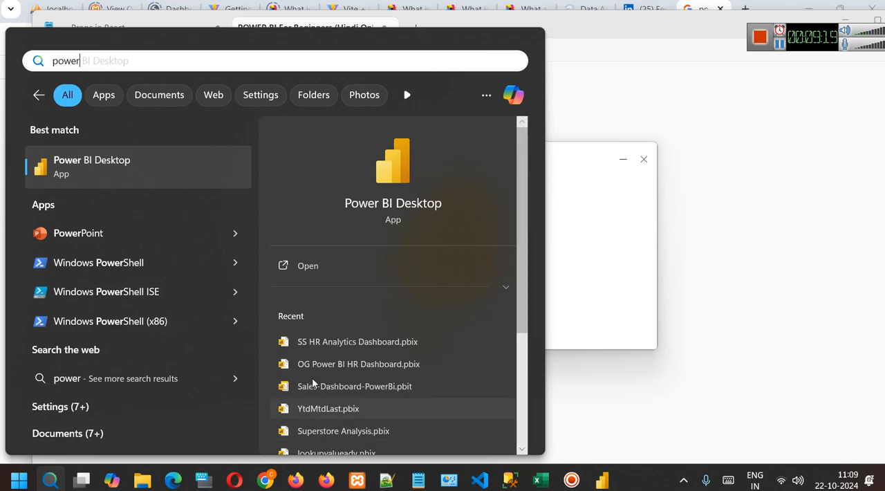
{"action": "scroll", "coordinate": [382, 309], "scroll_direction": "down", "scroll_amount": 1}
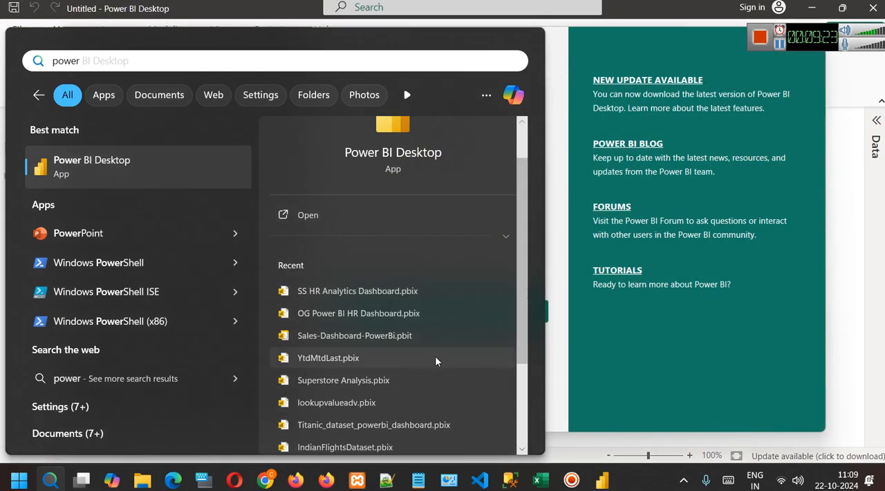
{"action": "left_click", "coordinate": [356, 291]}
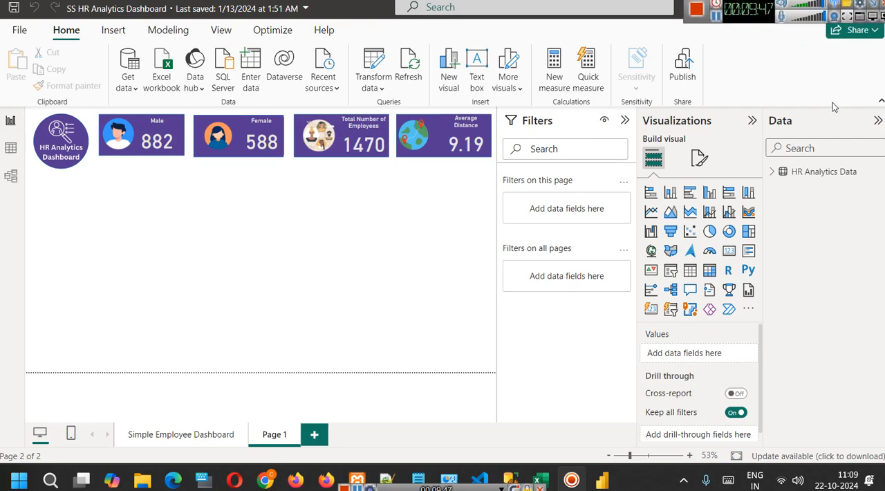
Show the Simple Employee Dashboard page and collapse the Filters pane to enlarge the report.
{"action": "left_click", "coordinate": [208, 440]}
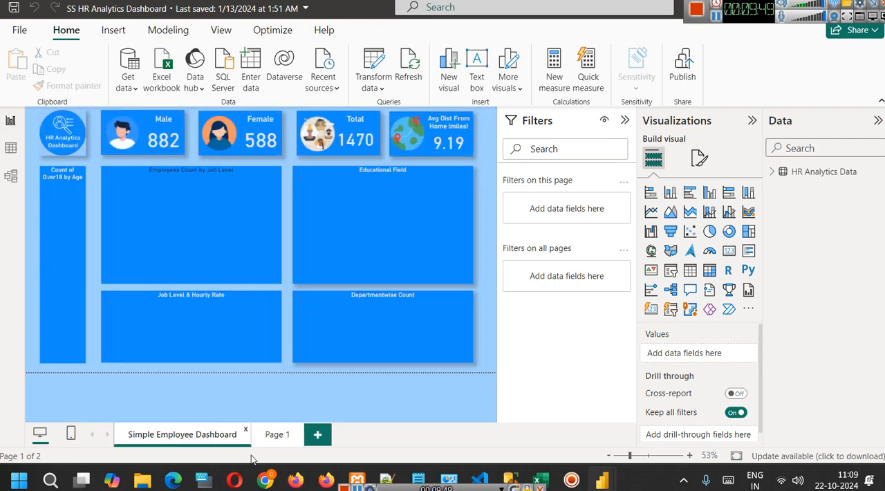
{"action": "left_click", "coordinate": [625, 121]}
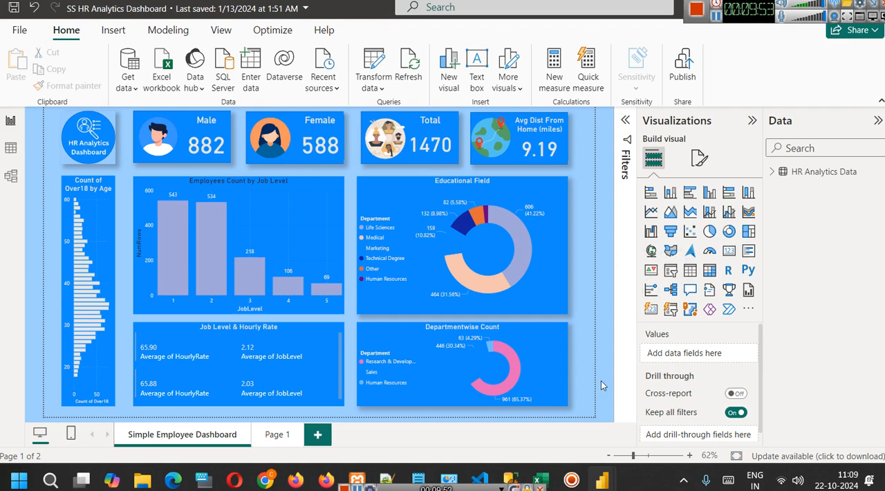
Select the Educational Field donut chart and expand the HR Analytics Data table to examine the fields behind the visuals.
{"action": "left_click", "coordinate": [481, 240]}
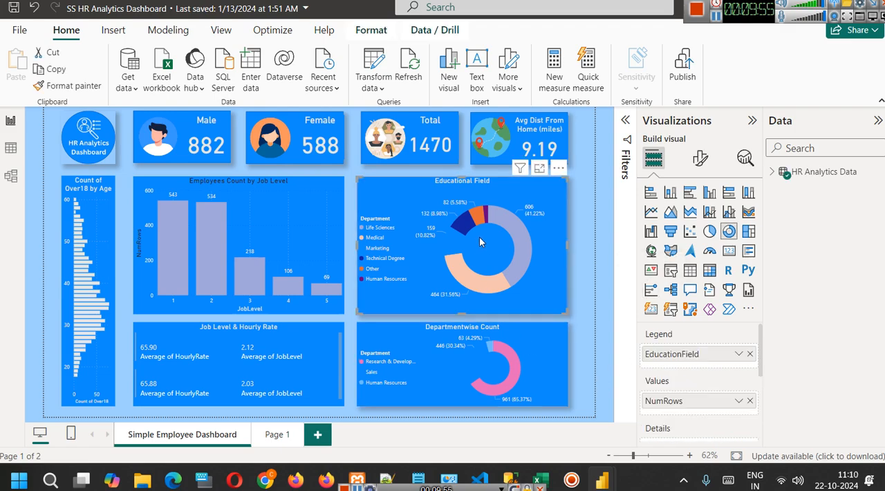
{"action": "left_click", "coordinate": [771, 173]}
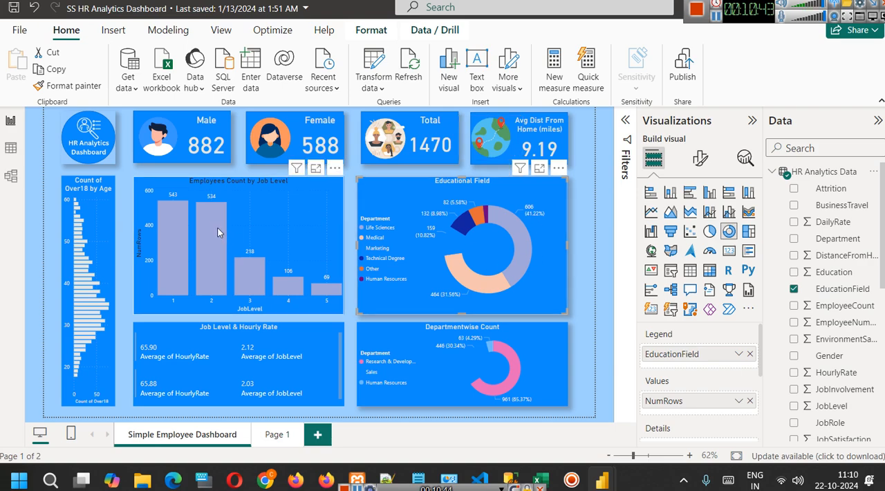
{"action": "mouse_move", "coordinate": [196, 218]}
{"action": "mouse_move", "coordinate": [181, 231]}
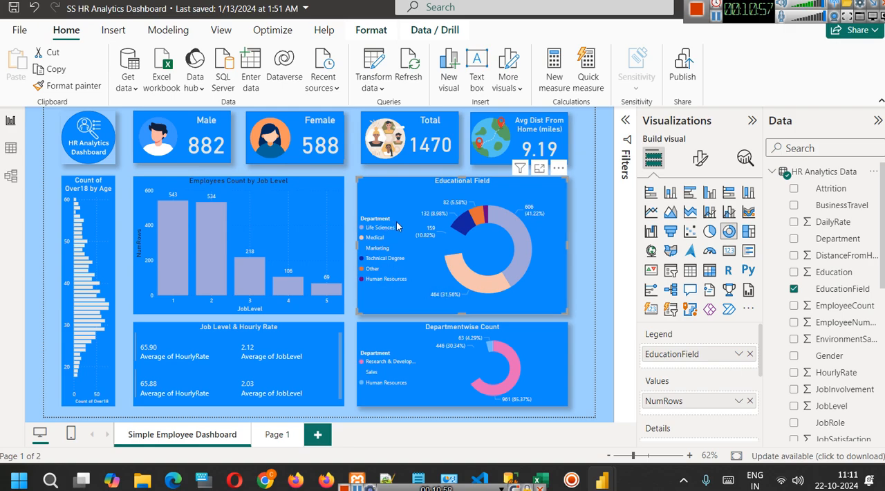
Cross-filter the dashboard by the Life Sciences segment of the Educational Field chart, clear the selection and inspect the segment's details.
{"action": "left_click", "coordinate": [513, 240]}
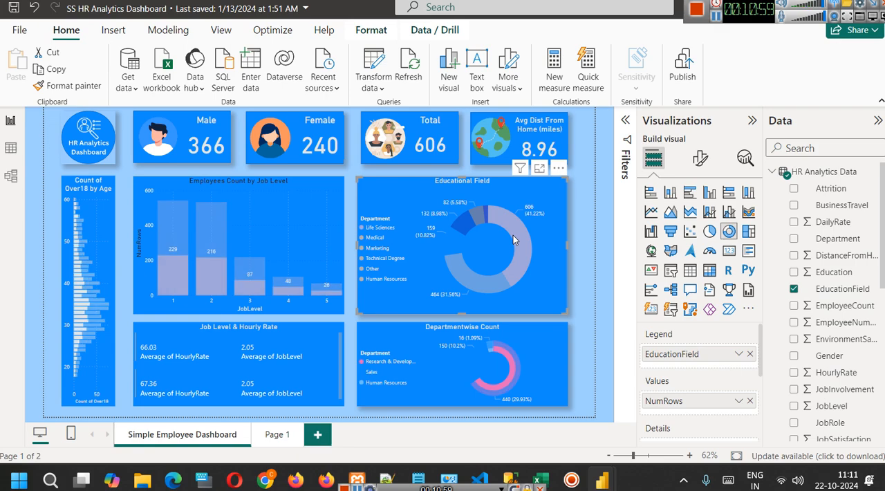
{"action": "left_click", "coordinate": [548, 244]}
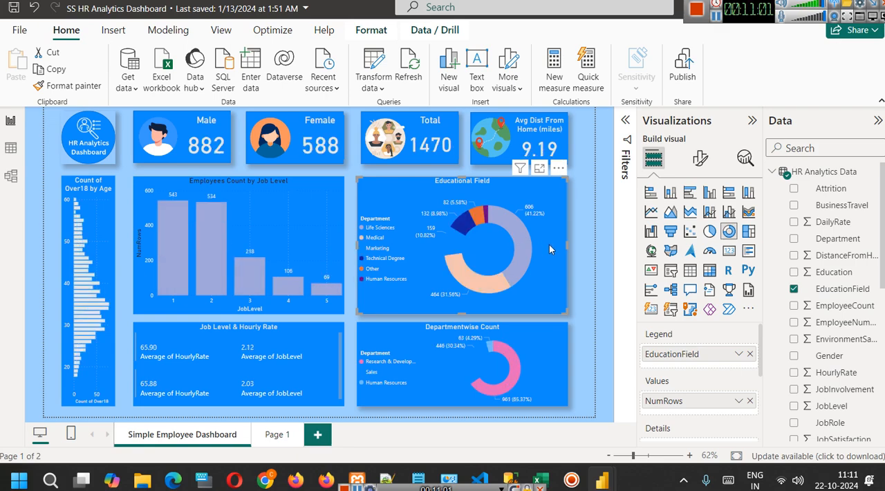
{"action": "mouse_move", "coordinate": [513, 217]}
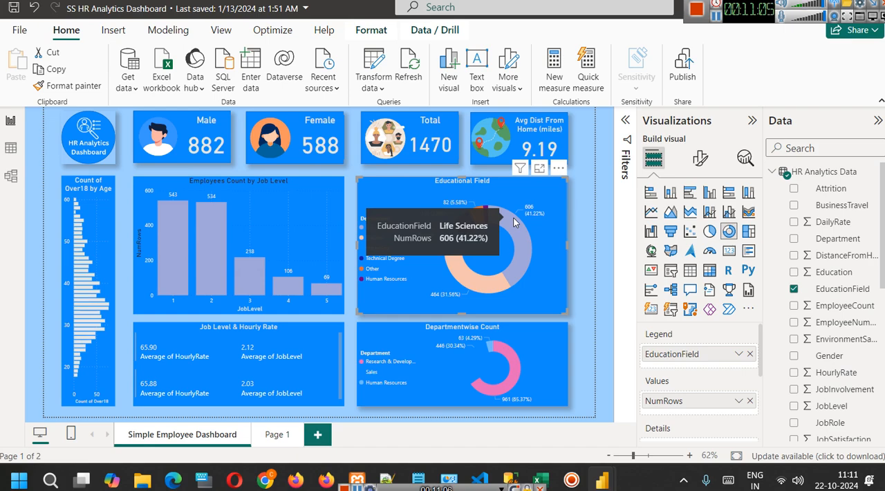
Cross-filter the dashboard by the Life Sciences segment and by the job level 2 bar, clearing each selection after viewing it.
{"action": "left_click", "coordinate": [513, 217]}
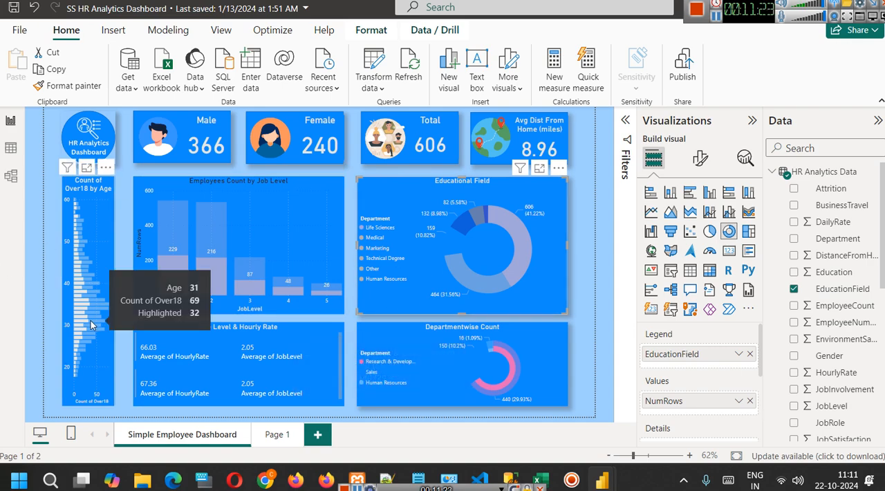
{"action": "left_click", "coordinate": [526, 247]}
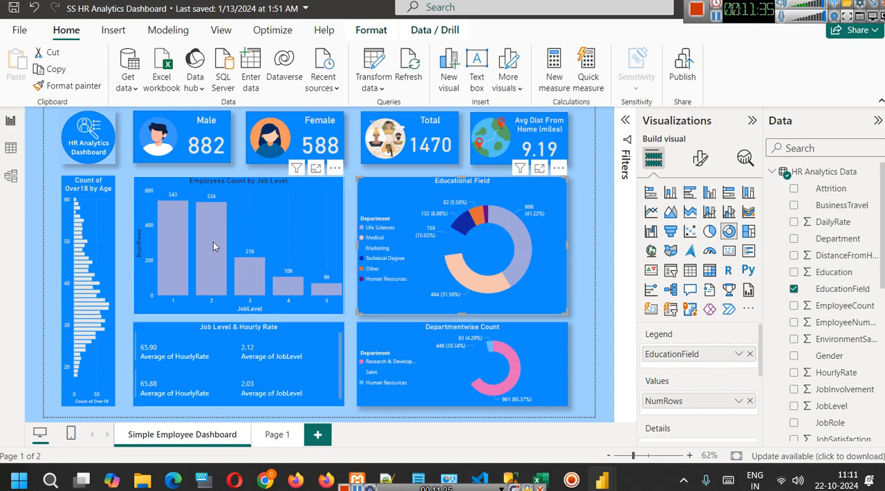
{"action": "left_click", "coordinate": [213, 218]}
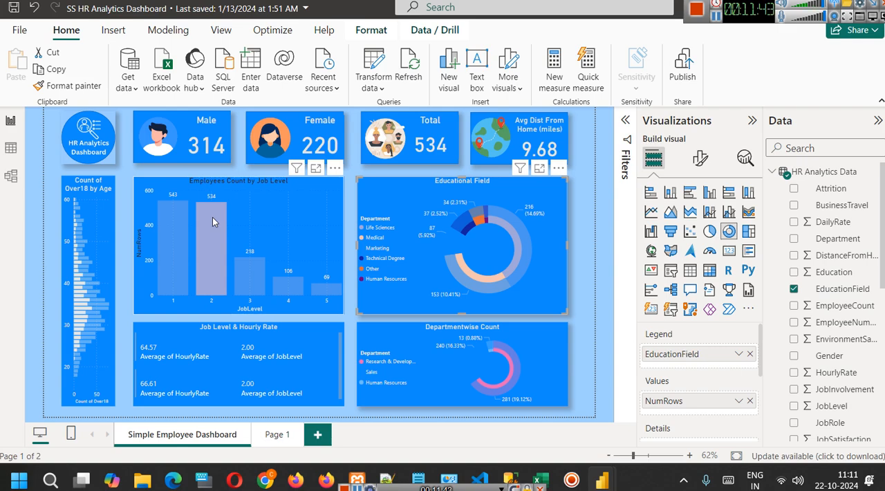
{"action": "left_click", "coordinate": [212, 217]}
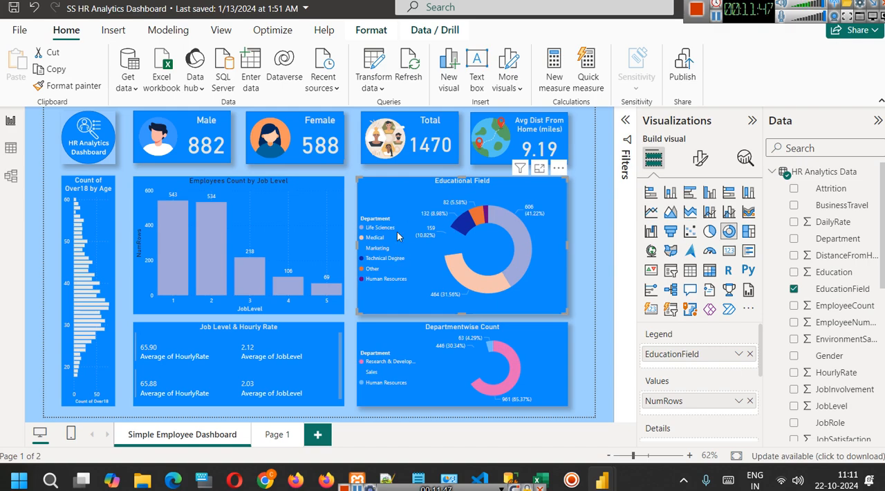
Deselect and reselect the Educational Field donut chart, and examine its legend, values, details, tooltips and drill-through field assignments.
{"action": "mouse_move", "coordinate": [456, 237]}
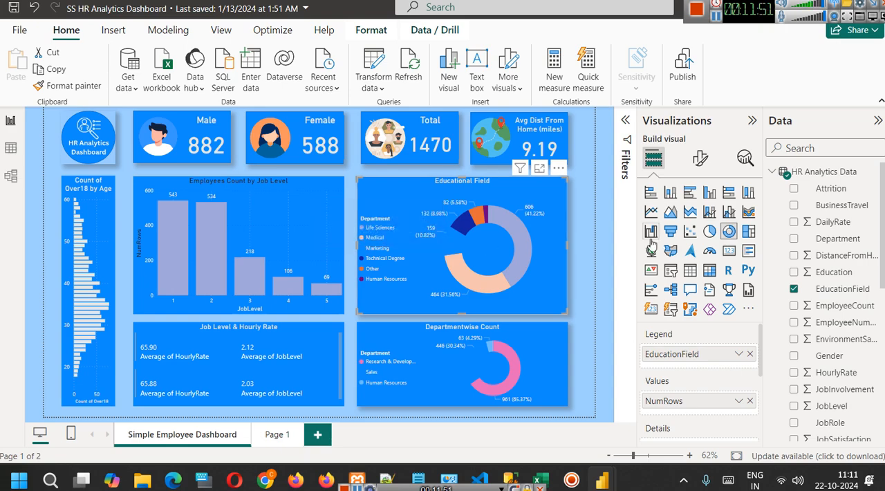
{"action": "left_click", "coordinate": [589, 228]}
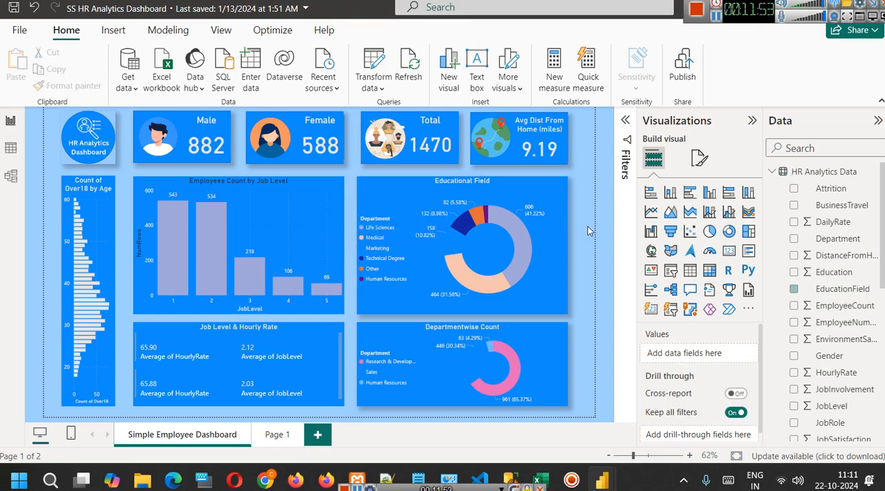
{"action": "left_click", "coordinate": [403, 199]}
{"action": "left_click", "coordinate": [581, 222]}
{"action": "left_click", "coordinate": [529, 201]}
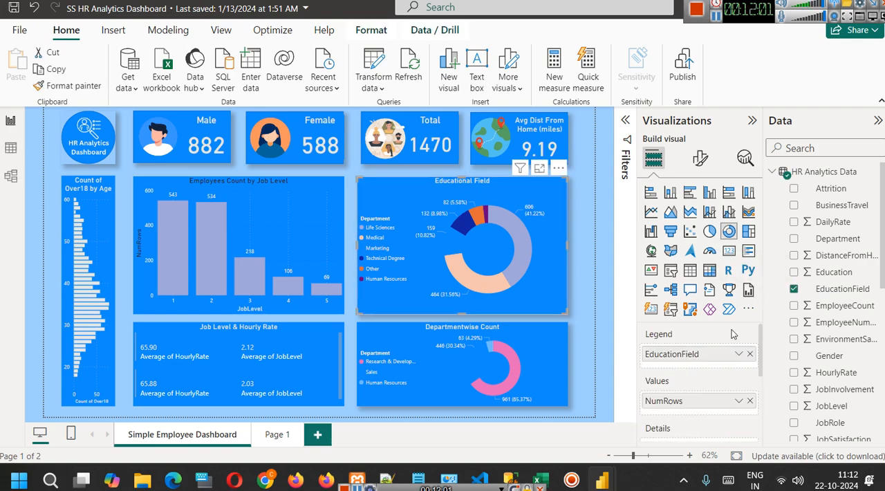
{"action": "scroll", "coordinate": [698, 359], "scroll_direction": "down", "scroll_amount": 5}
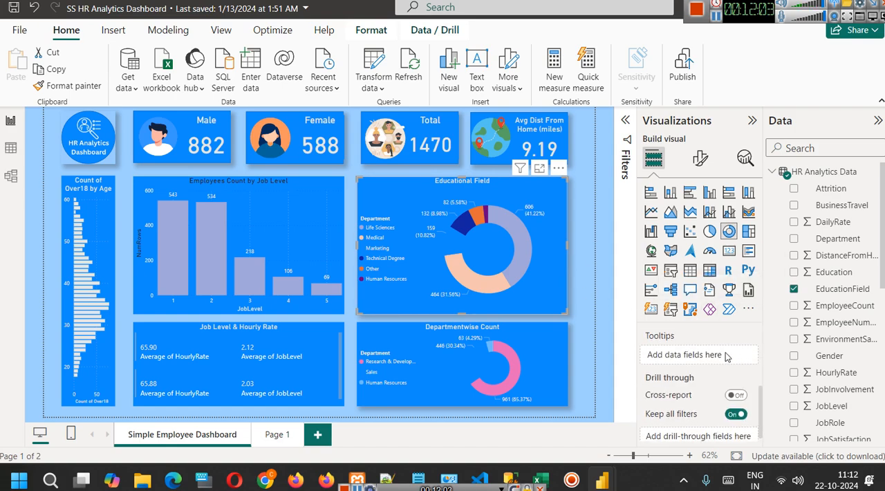
{"action": "scroll", "coordinate": [736, 357], "scroll_direction": "up", "scroll_amount": 3}
{"action": "scroll", "coordinate": [736, 357], "scroll_direction": "up", "scroll_amount": 2}
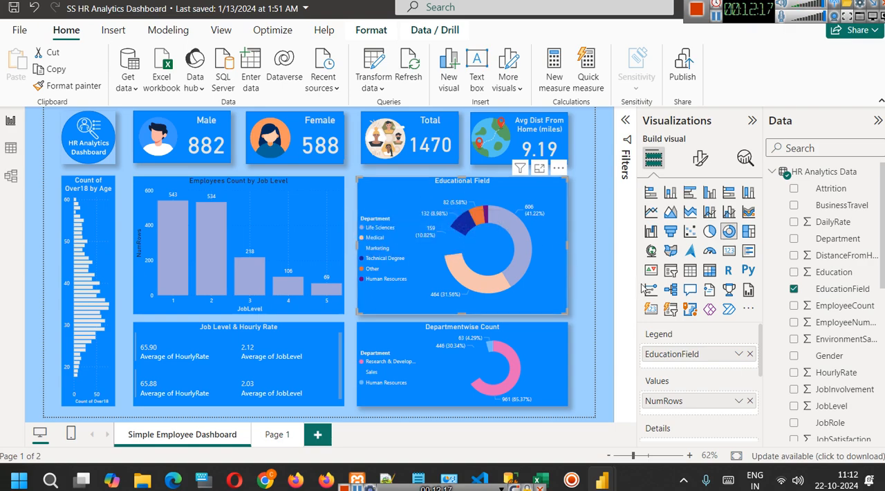
{"action": "scroll", "coordinate": [745, 389], "scroll_direction": "down", "scroll_amount": 3}
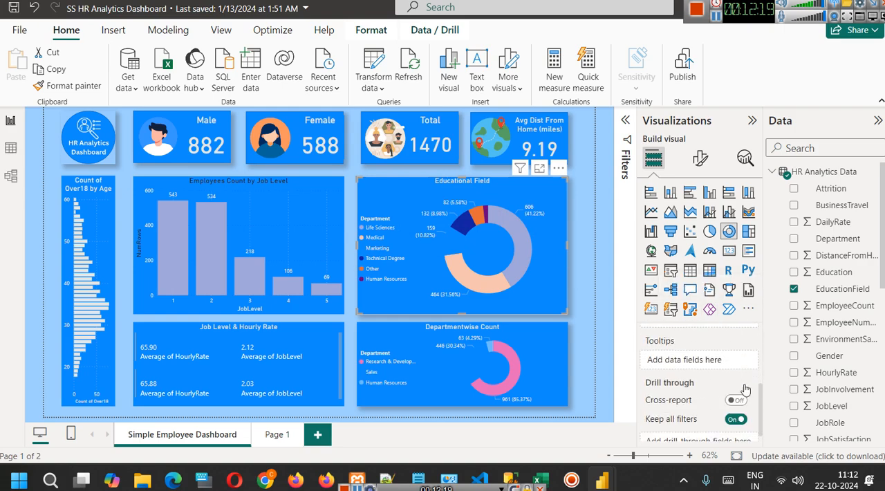
{"action": "scroll", "coordinate": [745, 389], "scroll_direction": "down", "scroll_amount": 1}
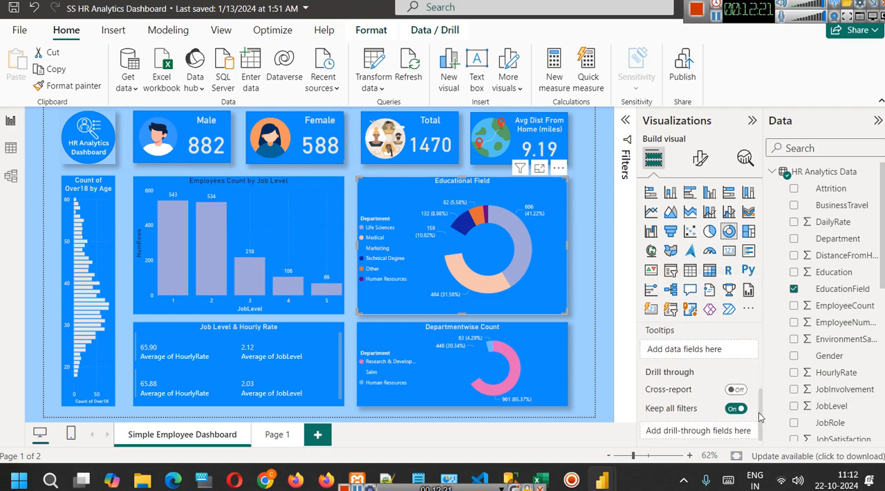
{"action": "scroll", "coordinate": [691, 352], "scroll_direction": "up", "scroll_amount": 4}
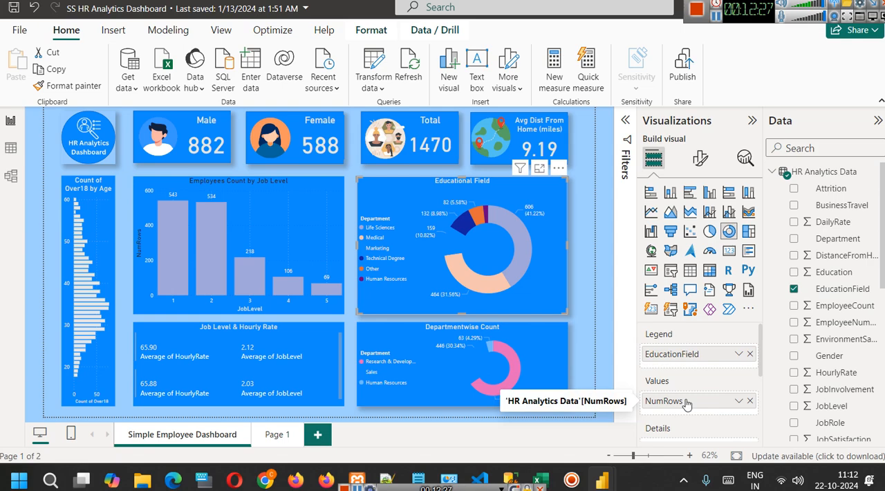
{"action": "scroll", "coordinate": [687, 401], "scroll_direction": "down", "scroll_amount": 2}
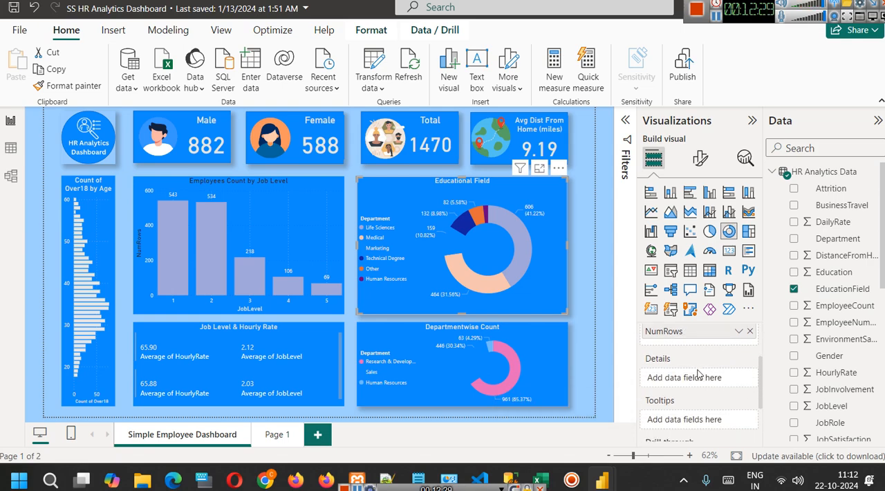
{"action": "scroll", "coordinate": [698, 373], "scroll_direction": "down", "scroll_amount": 2}
{"action": "scroll", "coordinate": [707, 370], "scroll_direction": "up", "scroll_amount": 3}
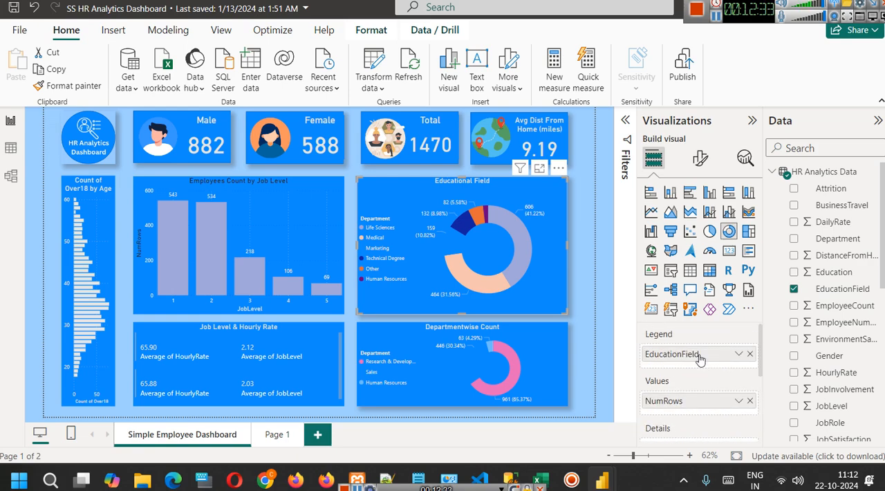
Open the Educational Field chart's formatting settings and examine the legend's position, text and title options.
{"action": "left_click", "coordinate": [702, 159]}
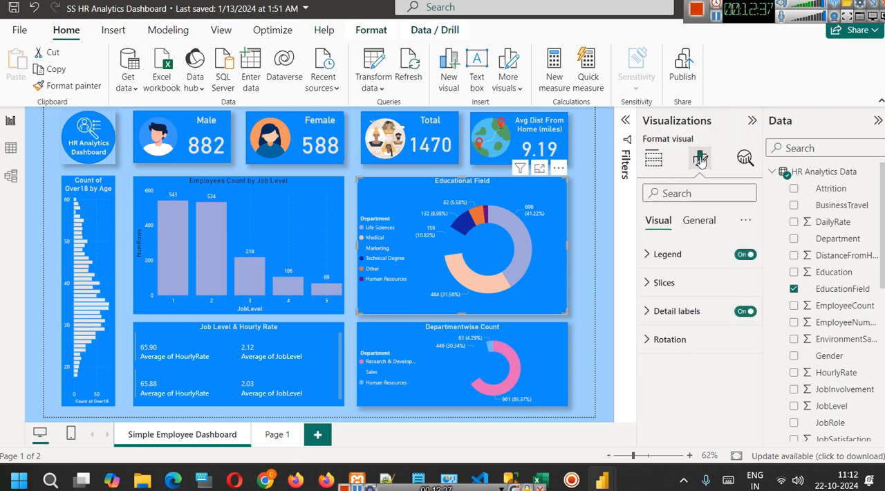
{"action": "left_click", "coordinate": [647, 254]}
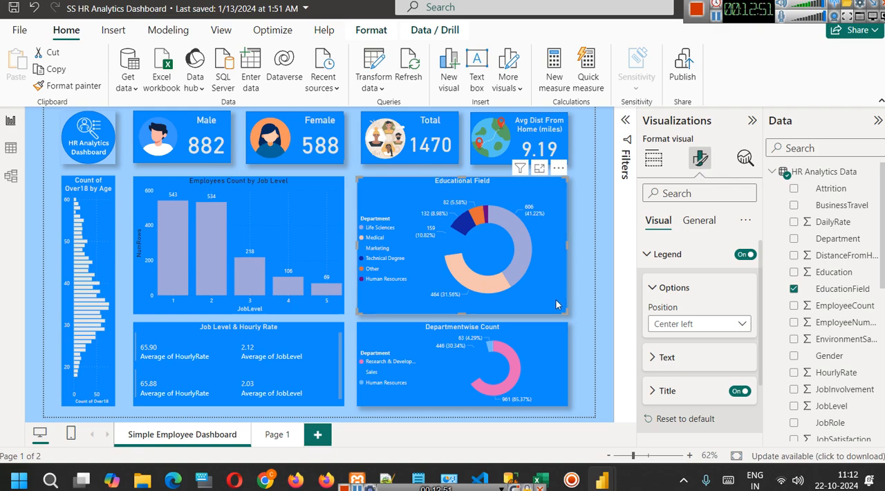
{"action": "scroll", "coordinate": [668, 304], "scroll_direction": "down", "scroll_amount": 1}
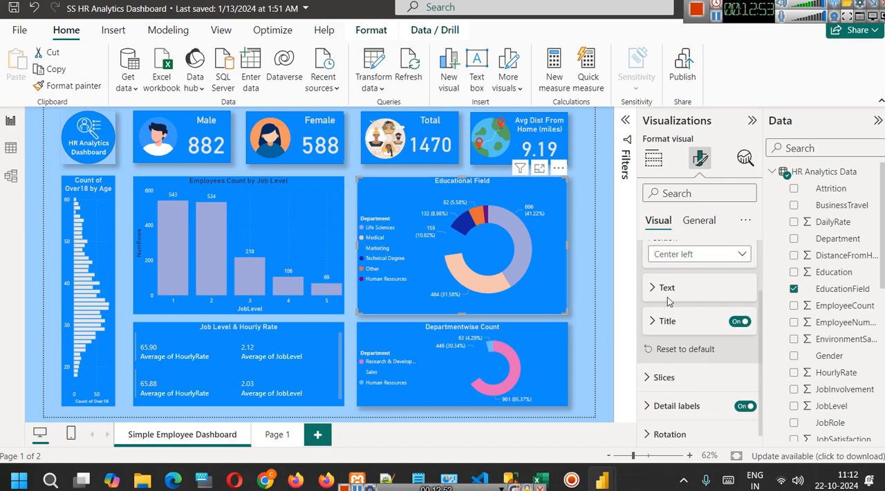
{"action": "left_click", "coordinate": [666, 289]}
{"action": "scroll", "coordinate": [706, 323], "scroll_direction": "down", "scroll_amount": 2}
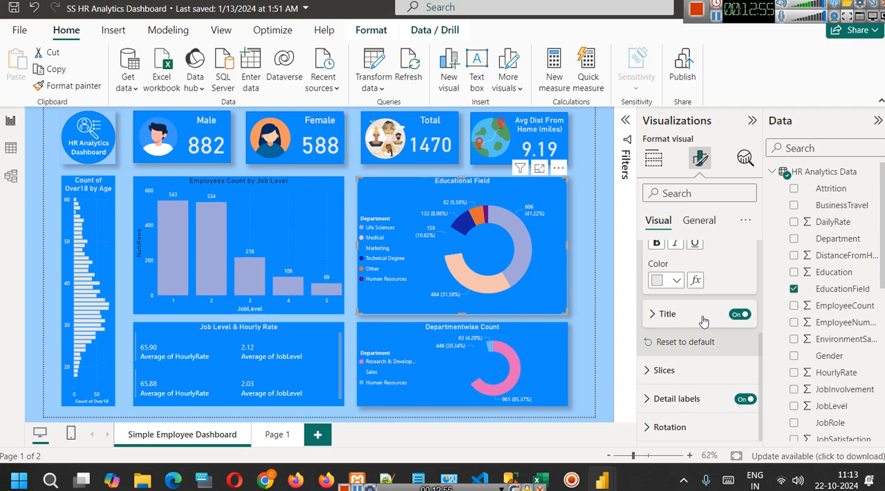
{"action": "left_click", "coordinate": [661, 313]}
{"action": "scroll", "coordinate": [674, 322], "scroll_direction": "down", "scroll_amount": 1}
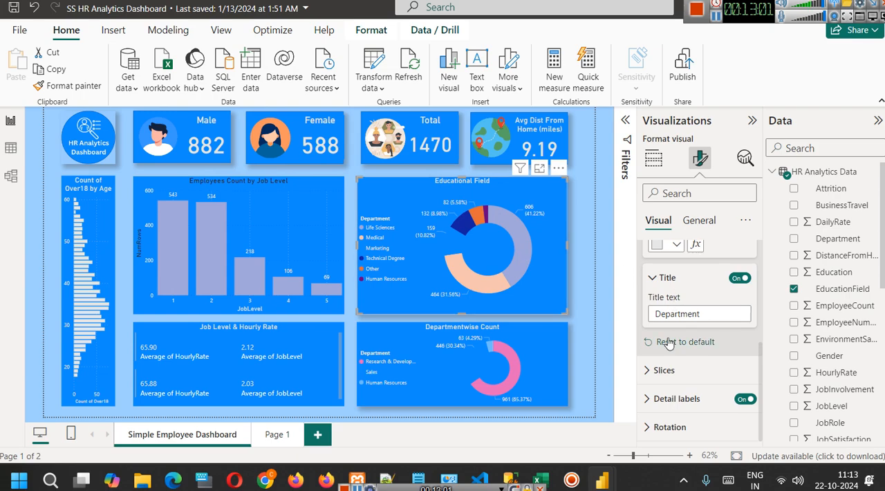
Expand the Educational Field chart's slice colors and set the Marketing slice to pink.
{"action": "left_click", "coordinate": [650, 370]}
{"action": "scroll", "coordinate": [681, 331], "scroll_direction": "down", "scroll_amount": 5}
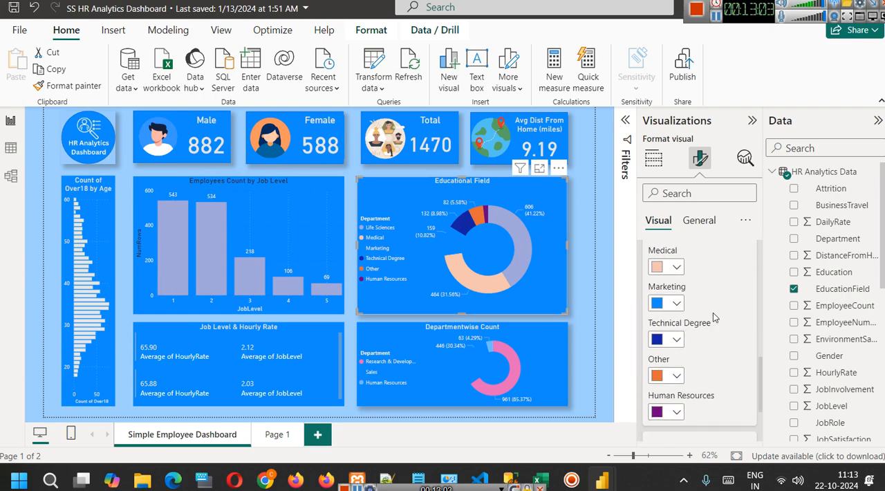
{"action": "scroll", "coordinate": [705, 317], "scroll_direction": "down", "scroll_amount": 2}
{"action": "scroll", "coordinate": [699, 312], "scroll_direction": "up", "scroll_amount": 1}
{"action": "scroll", "coordinate": [697, 310], "scroll_direction": "down", "scroll_amount": 1}
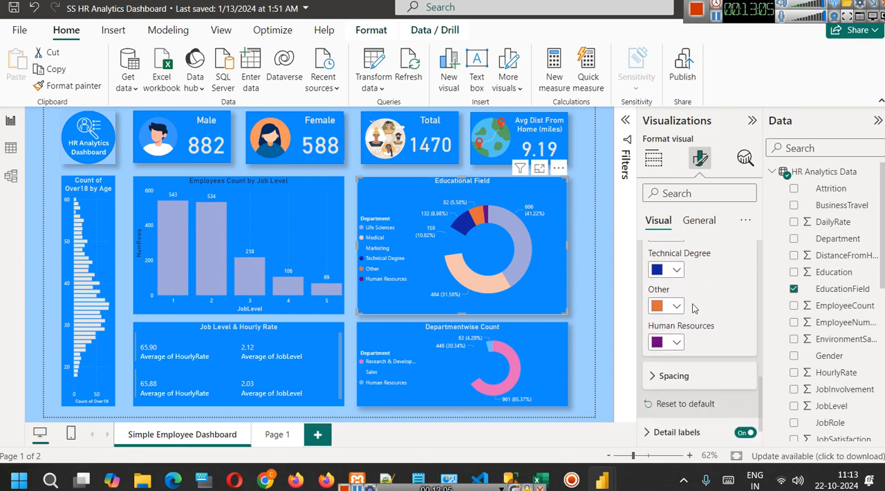
{"action": "scroll", "coordinate": [696, 308], "scroll_direction": "up", "scroll_amount": 2}
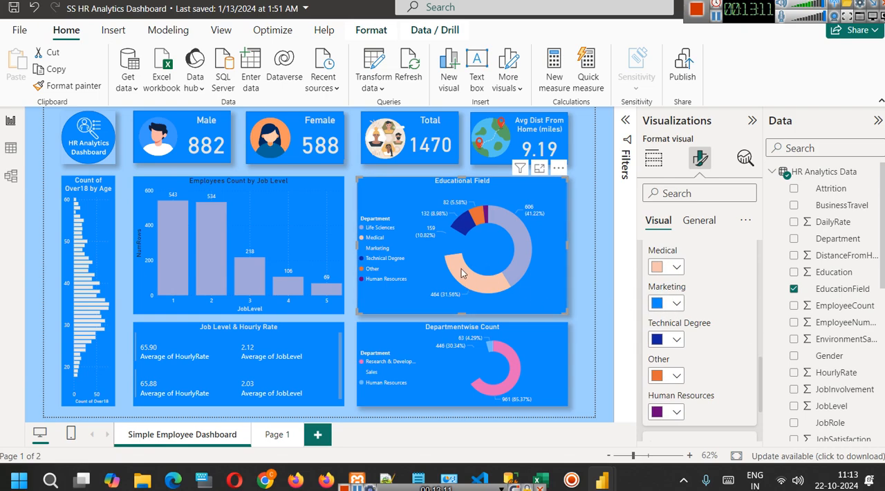
{"action": "left_click", "coordinate": [676, 303]}
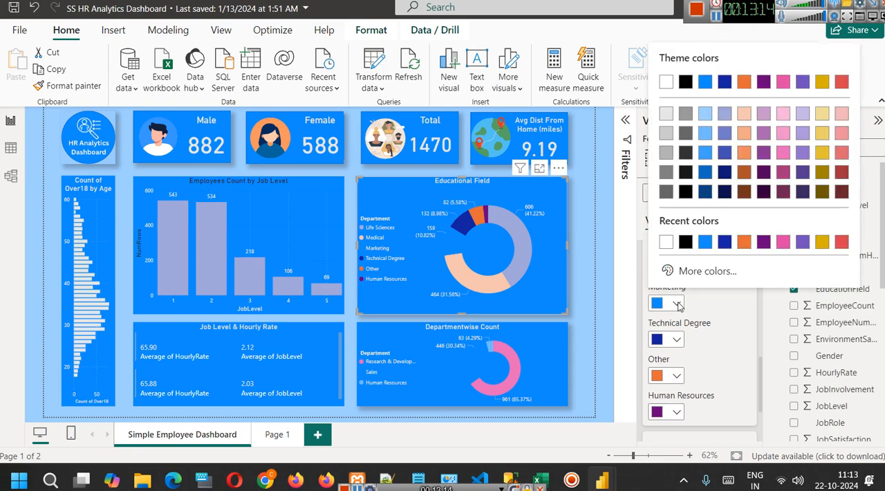
{"action": "left_click", "coordinate": [787, 153]}
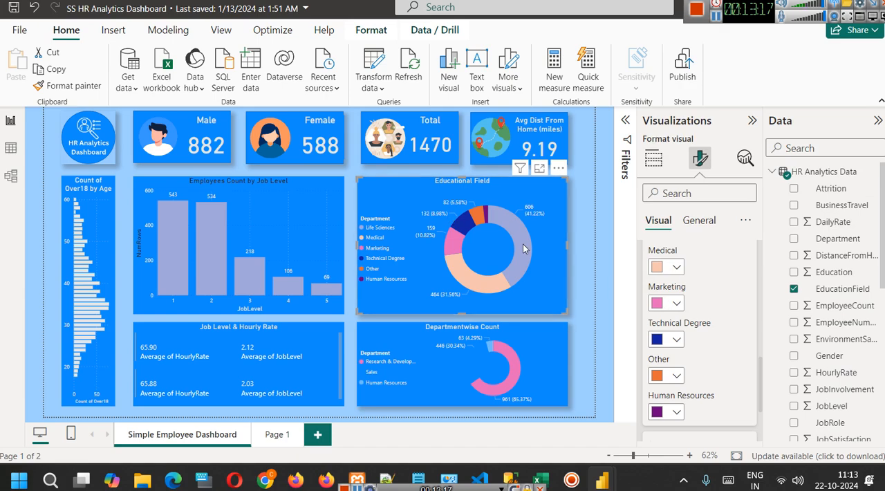
Expand the donut chart's slice spacing settings to examine the inner radius option.
{"action": "scroll", "coordinate": [677, 385], "scroll_direction": "down", "scroll_amount": 3}
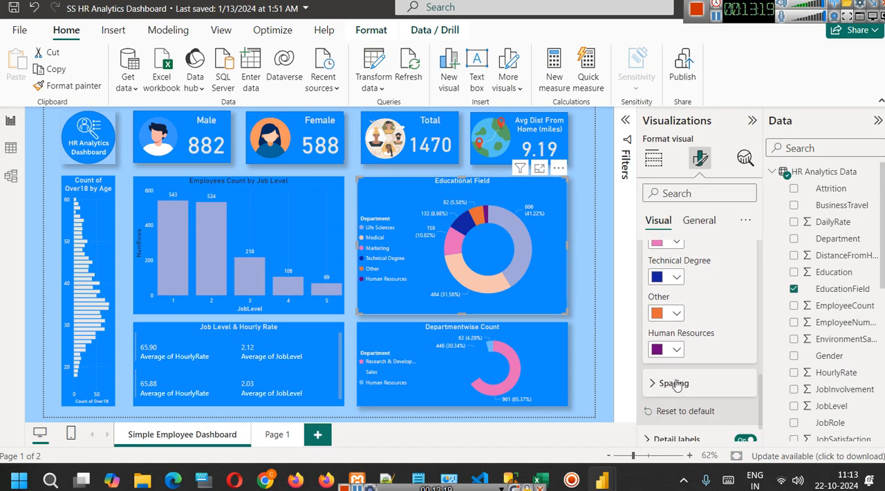
{"action": "left_click", "coordinate": [675, 344]}
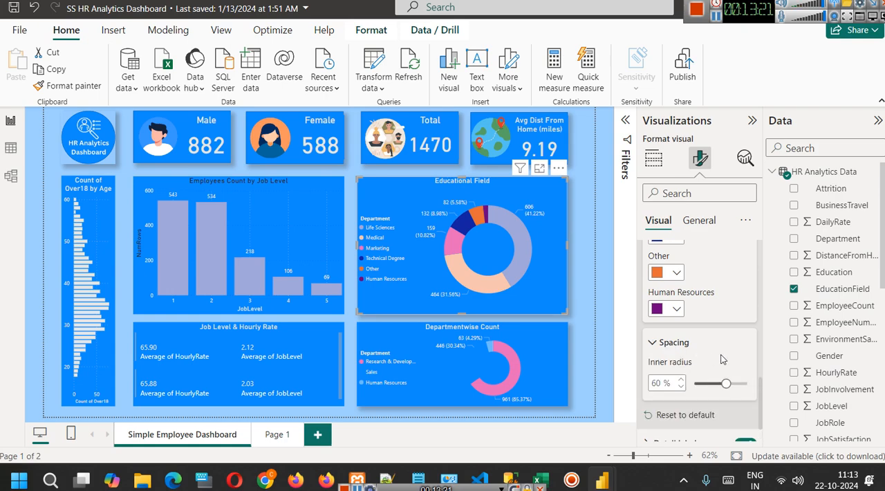
{"action": "scroll", "coordinate": [720, 357], "scroll_direction": "down", "scroll_amount": 1}
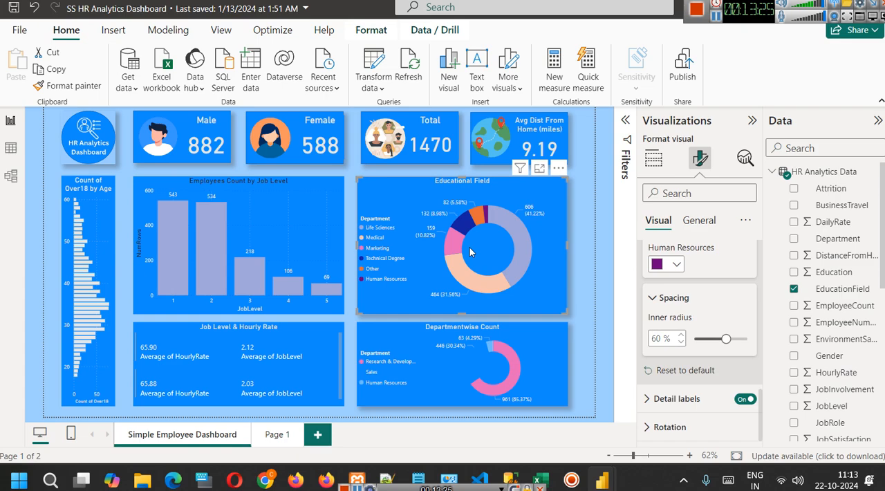
Add a blank report page, then collapse and re-expand the HR Analytics Data table to browse its fields.
{"action": "scroll", "coordinate": [698, 260], "scroll_direction": "up", "scroll_amount": 10}
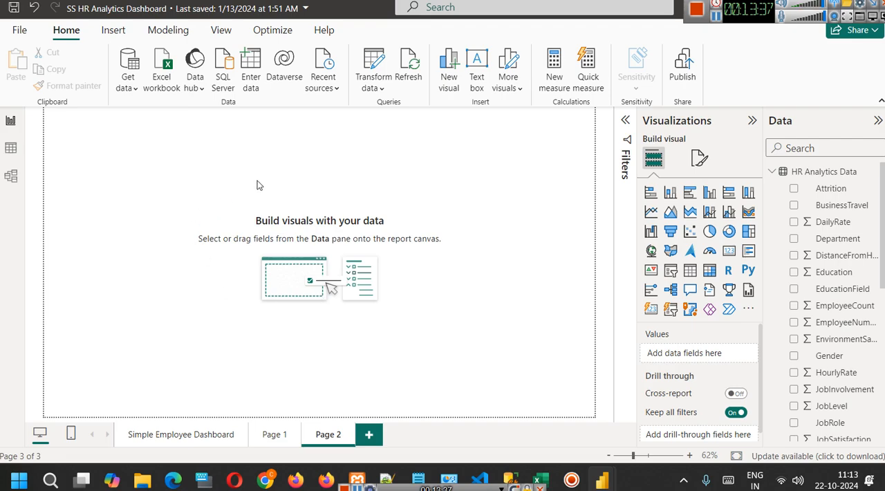
{"action": "left_click", "coordinate": [772, 172]}
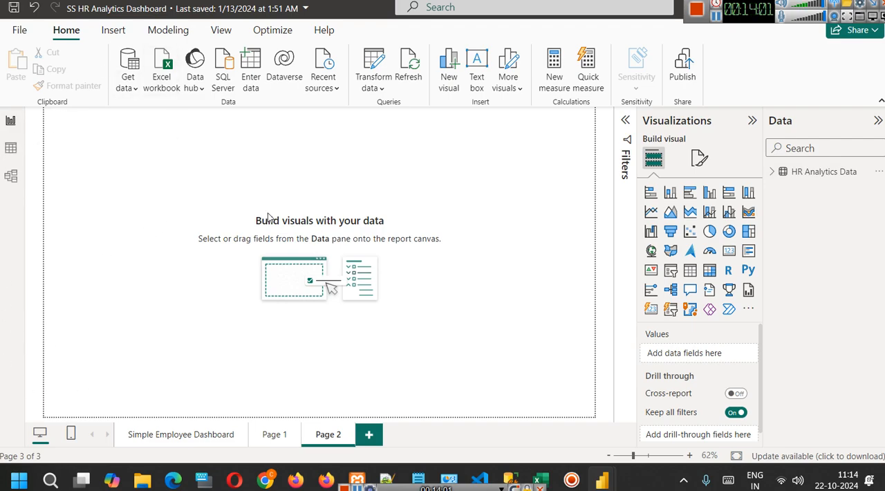
{"action": "left_click", "coordinate": [771, 172]}
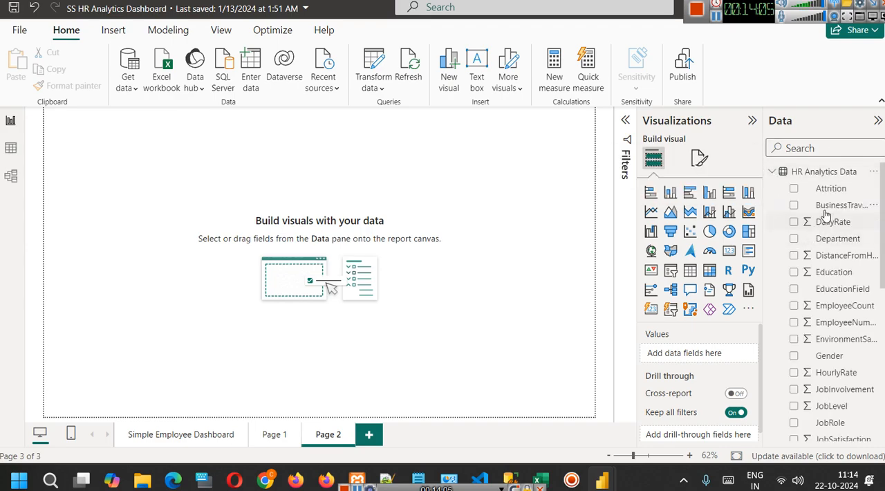
{"action": "scroll", "coordinate": [802, 201], "scroll_direction": "down", "scroll_amount": 5}
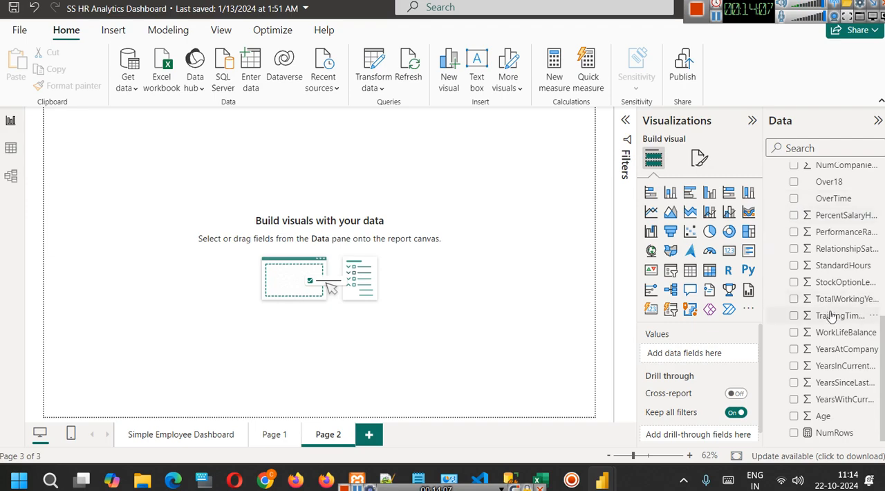
{"action": "scroll", "coordinate": [829, 315], "scroll_direction": "up", "scroll_amount": 5}
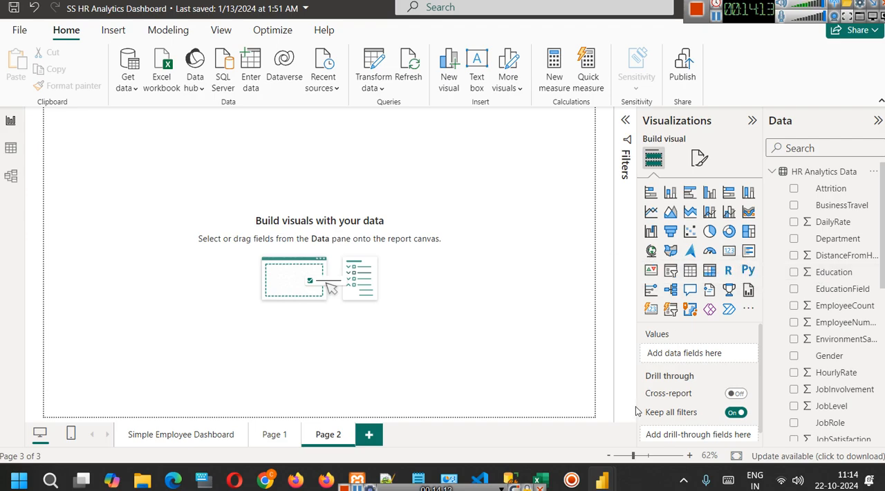
Switch to the Excel workbook Sample - Superstore-Dashboard.xls and view the first columns of the Orders sheet.
{"action": "mouse_move", "coordinate": [545, 469]}
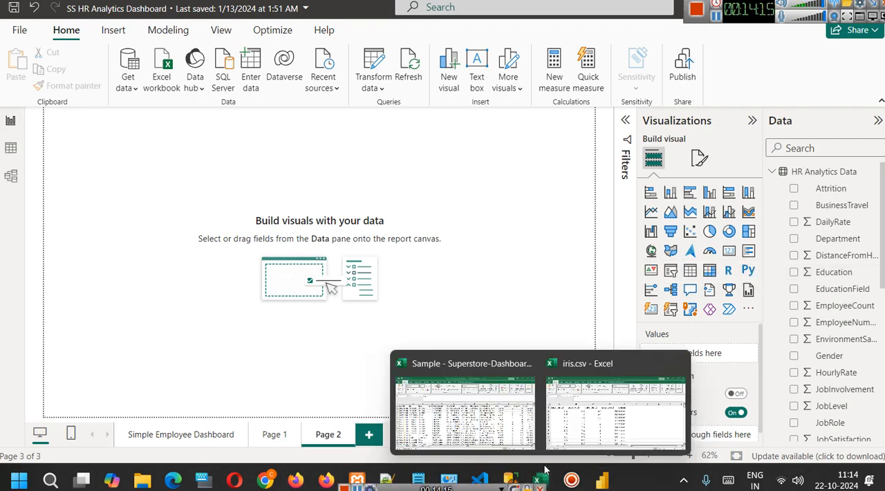
{"action": "left_click", "coordinate": [497, 408]}
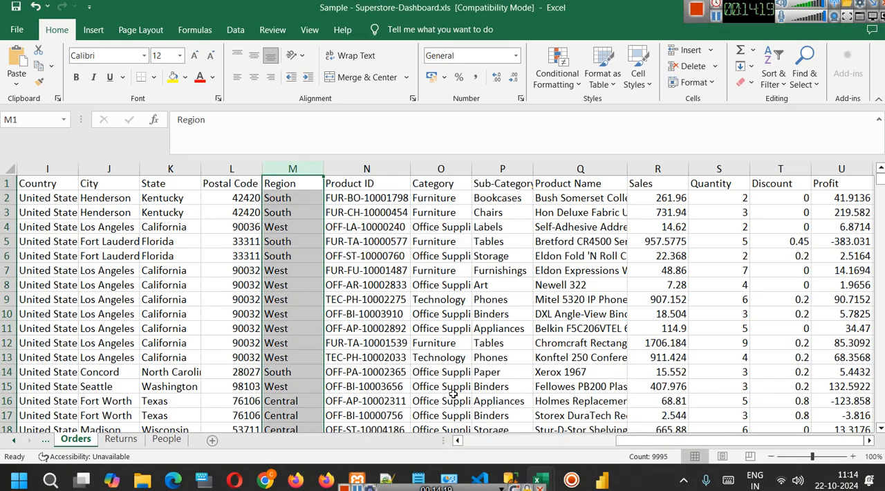
{"action": "left_click", "coordinate": [484, 440]}
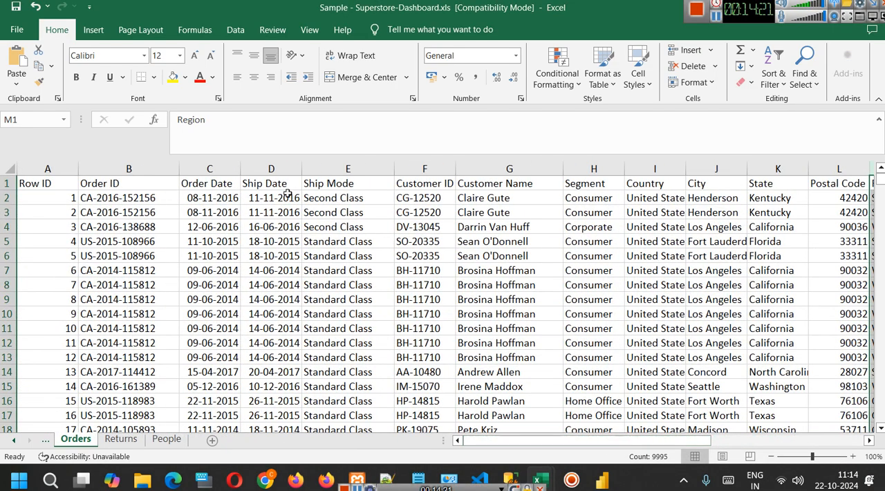
Review the Customer Name, Segment, Country, City and State columns of the Orders sheet, and return to the Power BI report.
{"action": "left_click", "coordinate": [458, 170]}
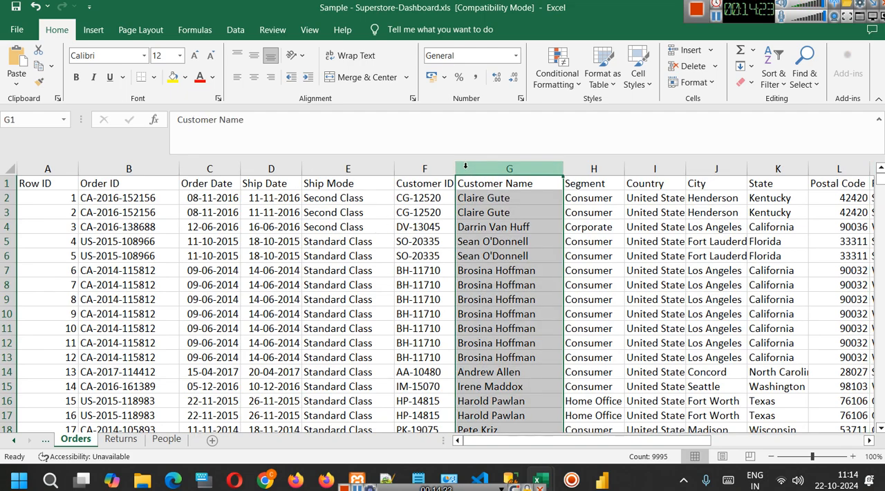
{"action": "left_click", "coordinate": [589, 168]}
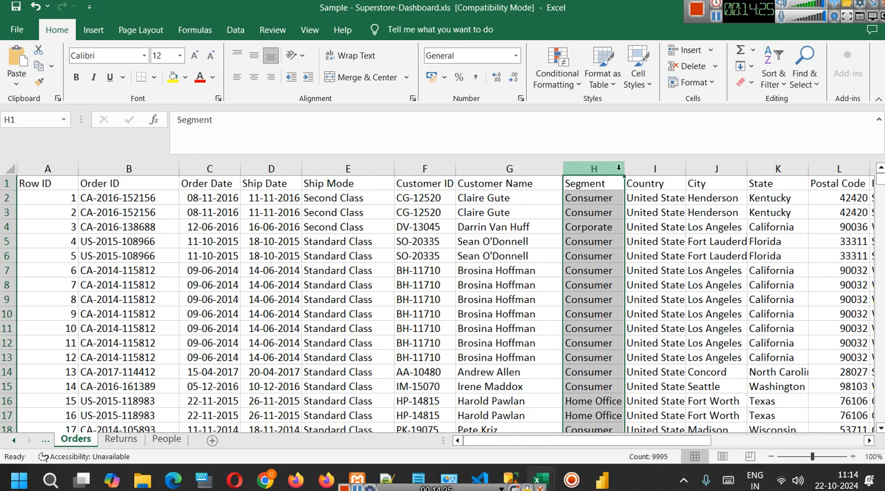
{"action": "left_click", "coordinate": [655, 169]}
{"action": "left_click", "coordinate": [716, 169]}
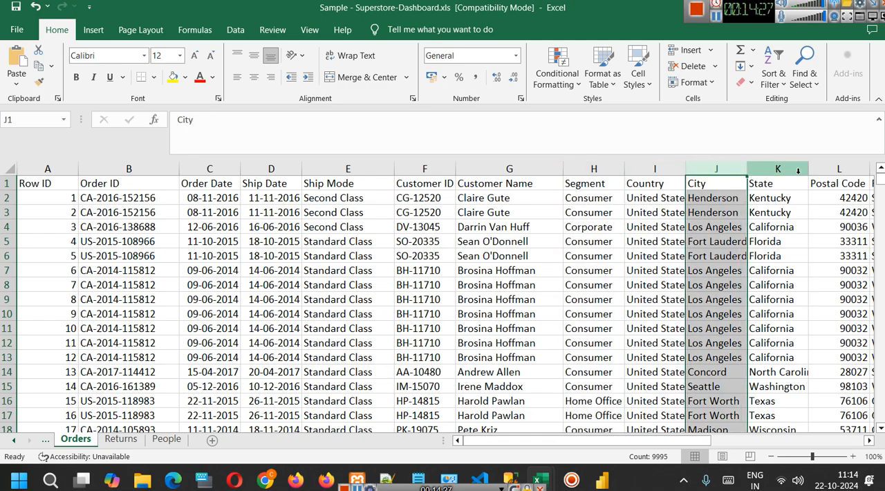
{"action": "left_click", "coordinate": [796, 170]}
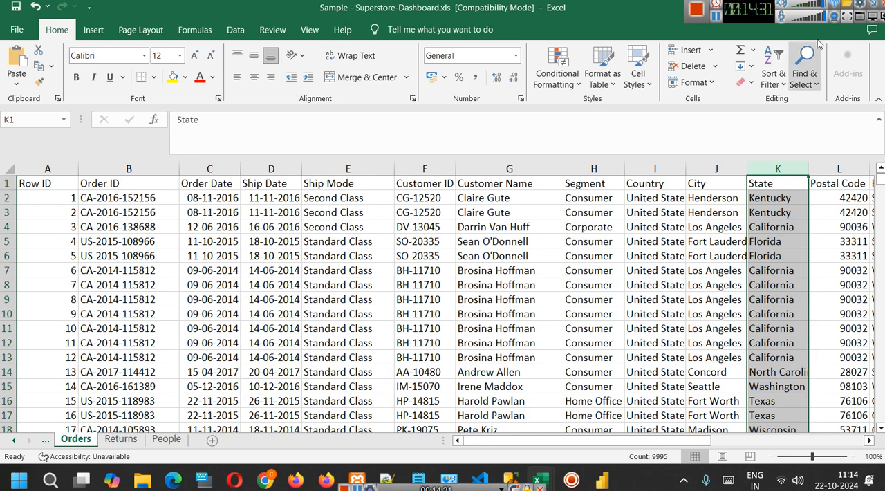
{"action": "mouse_move", "coordinate": [756, 13]}
{"action": "left_mouse_down"}
{"action": "mouse_move", "coordinate": [653, 15]}
{"action": "mouse_move", "coordinate": [628, 29]}
{"action": "mouse_move", "coordinate": [634, 16]}
{"action": "left_mouse_up"}
{"action": "left_click", "coordinate": [809, 7]}
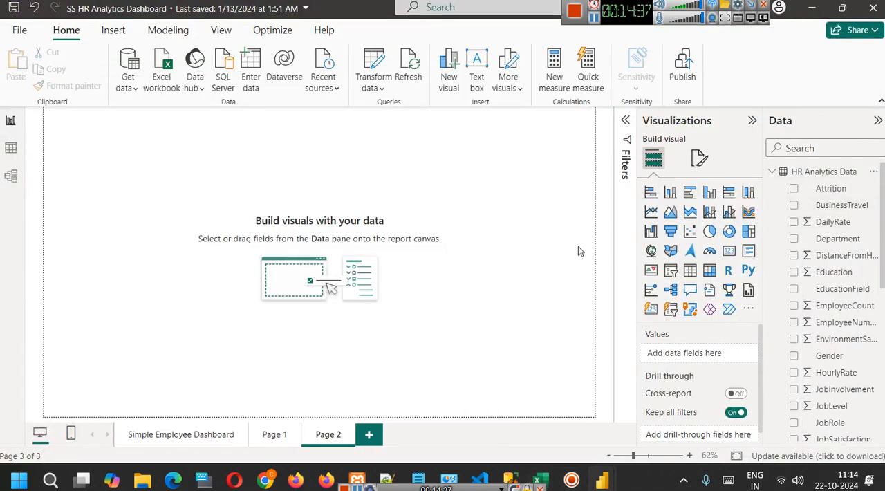
Capture a screenshot of the HR Analytics Data field list and open it enlarged in Snipping Tool for markup.
{"action": "key", "text": "super+shift+s"}
{"action": "left_click_drag", "start_coordinate": [747, 132], "coordinate": [880, 373]}
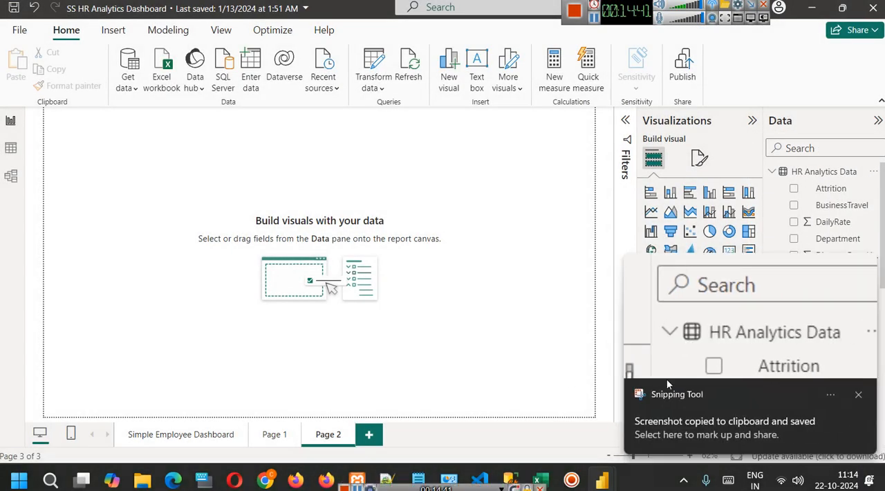
{"action": "left_click", "coordinate": [704, 354]}
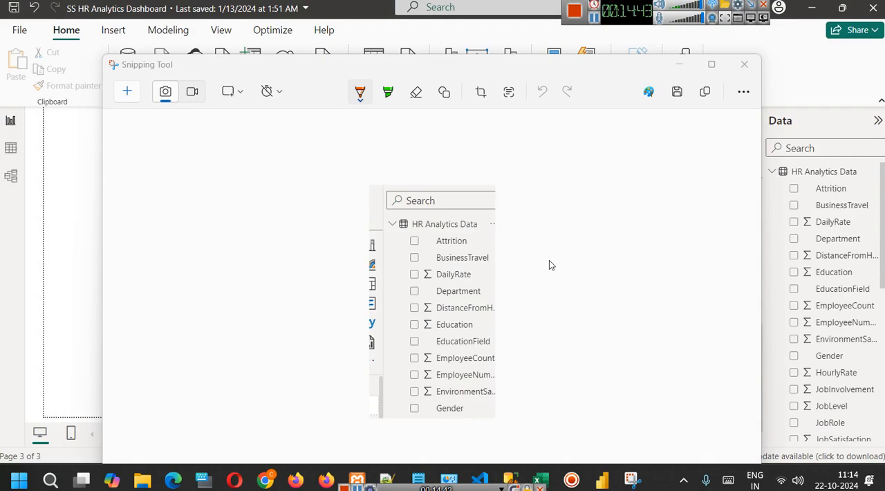
{"action": "scroll", "coordinate": [546, 270], "scroll_direction": "up", "scroll_amount": 5}
{"action": "scroll", "coordinate": [543, 246], "scroll_direction": "up", "scroll_amount": 3}
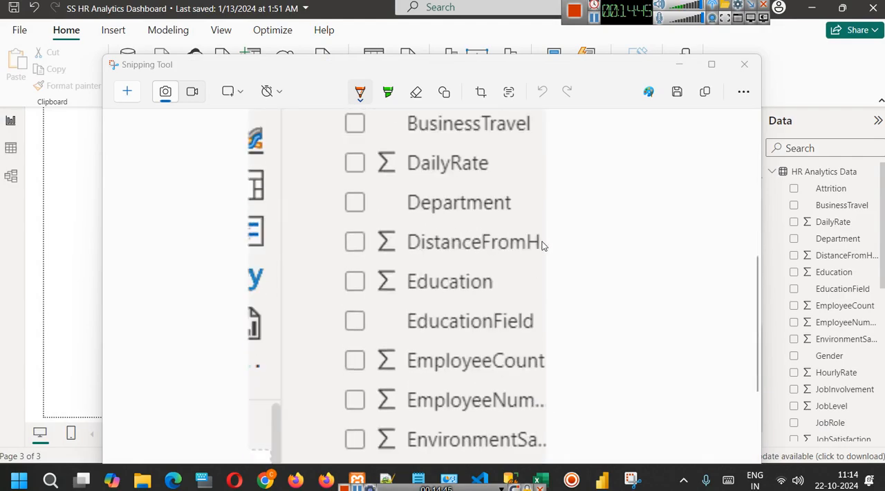
{"action": "left_click_drag", "start_coordinate": [506, 221], "coordinate": [606, 222]}
{"action": "left_click_drag", "start_coordinate": [546, 299], "coordinate": [661, 296]}
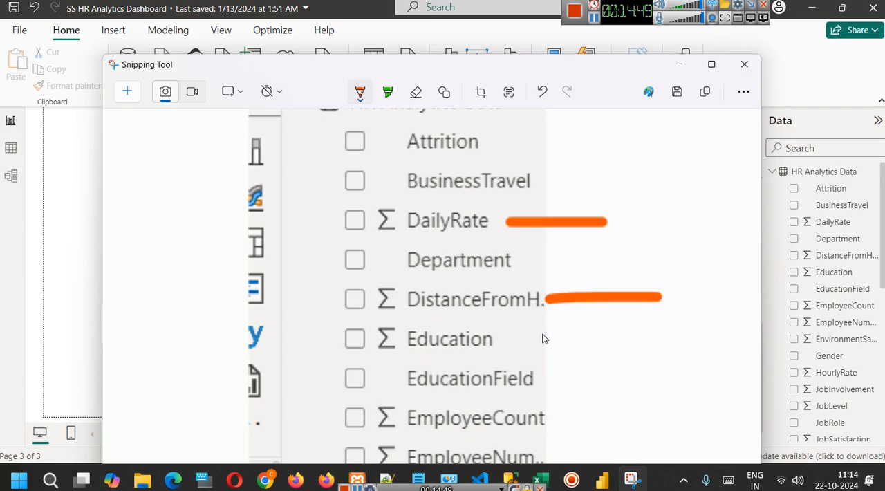
{"action": "key", "text": "ctrl+z"}
{"action": "key", "text": "ctrl+z"}
{"action": "left_click_drag", "start_coordinate": [297, 220], "coordinate": [389, 220]}
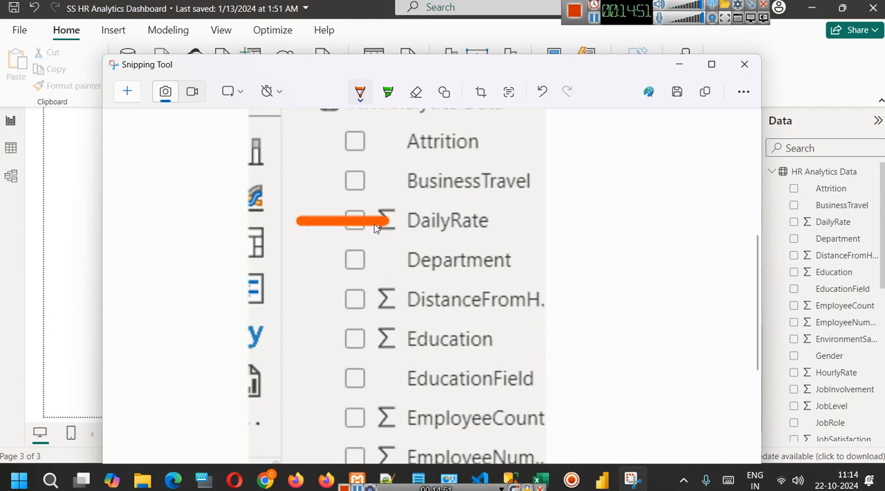
{"action": "key", "text": "ctrl+z"}
Mark the numeric DistanceFromHome field in the screenshot with an orange pen stroke, undoing the extra stroke near Education.
{"action": "left_click_drag", "start_coordinate": [307, 301], "coordinate": [363, 300]}
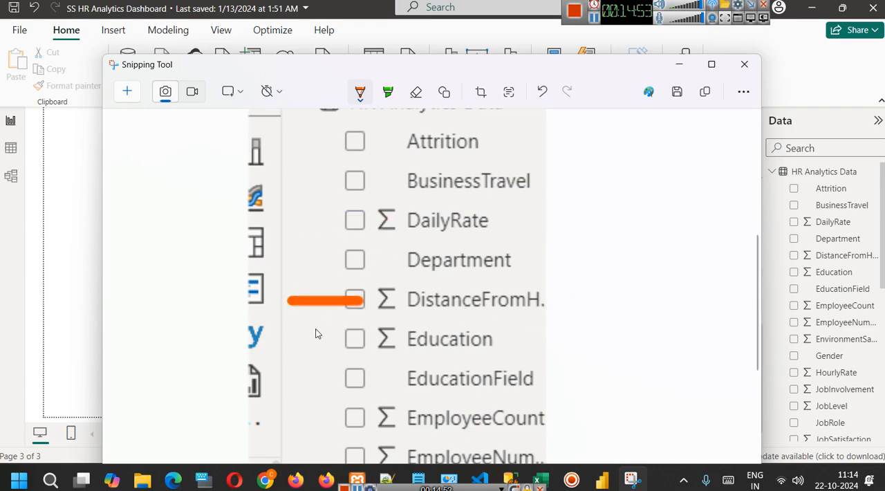
{"action": "left_click_drag", "start_coordinate": [304, 356], "coordinate": [385, 345]}
{"action": "key", "text": "ctrl+z"}
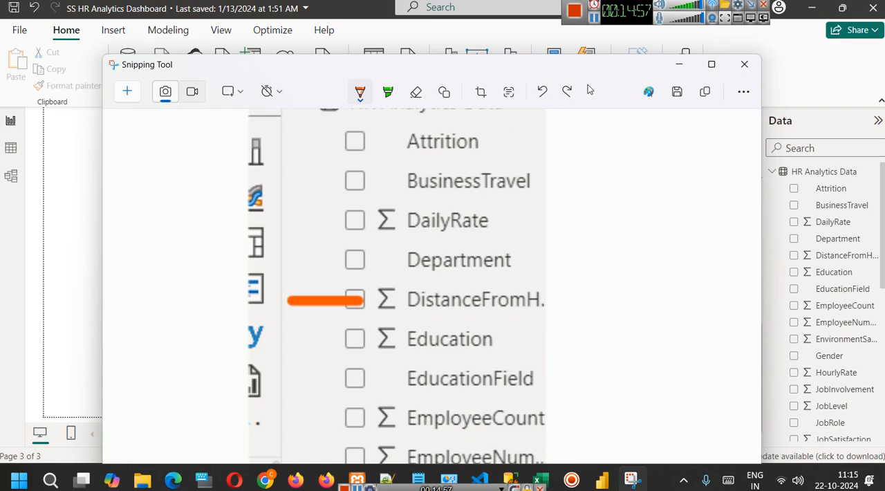
{"action": "left_click", "coordinate": [594, 20]}
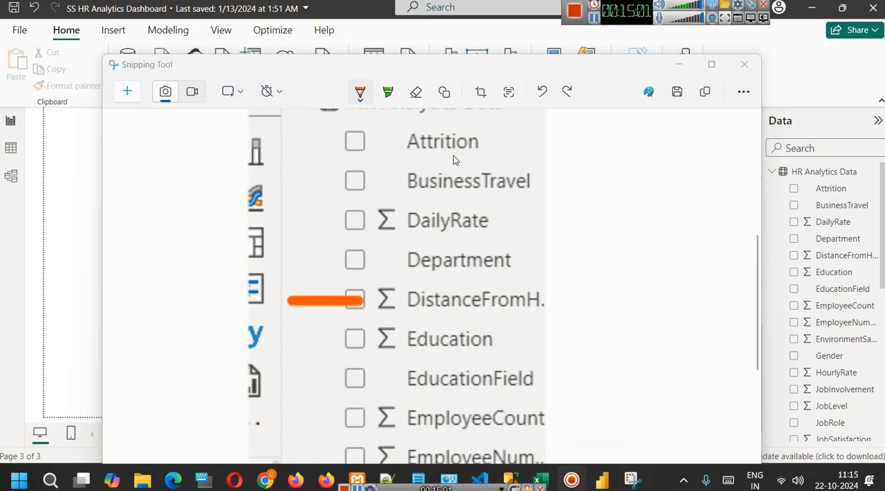
Mark the Attrition field with an orange stroke labelled "Str" and handwrite "Num" beside the DistanceFromHome mark.
{"action": "left_click", "coordinate": [585, 139]}
{"action": "mouse_move", "coordinate": [513, 143]}
{"action": "left_mouse_down"}
{"action": "mouse_move", "coordinate": [587, 143]}
{"action": "mouse_move", "coordinate": [609, 131]}
{"action": "mouse_move", "coordinate": [602, 156]}
{"action": "left_mouse_up"}
{"action": "key", "text": "ctrl+z"}
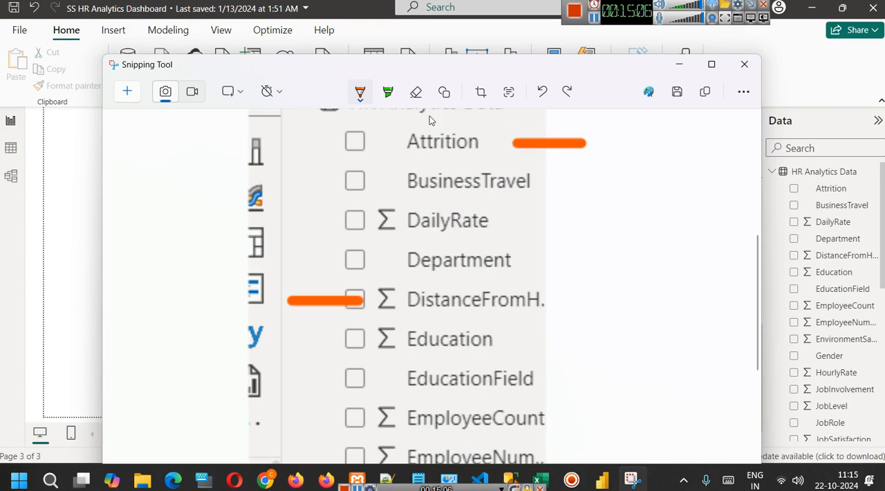
{"action": "left_click", "coordinate": [358, 97]}
{"action": "left_click_drag", "start_coordinate": [287, 300], "coordinate": [363, 300]}
{"action": "mouse_move", "coordinate": [609, 127]}
{"action": "left_mouse_down"}
{"action": "mouse_move", "coordinate": [591, 151]}
{"action": "mouse_move", "coordinate": [650, 126]}
{"action": "left_mouse_up"}
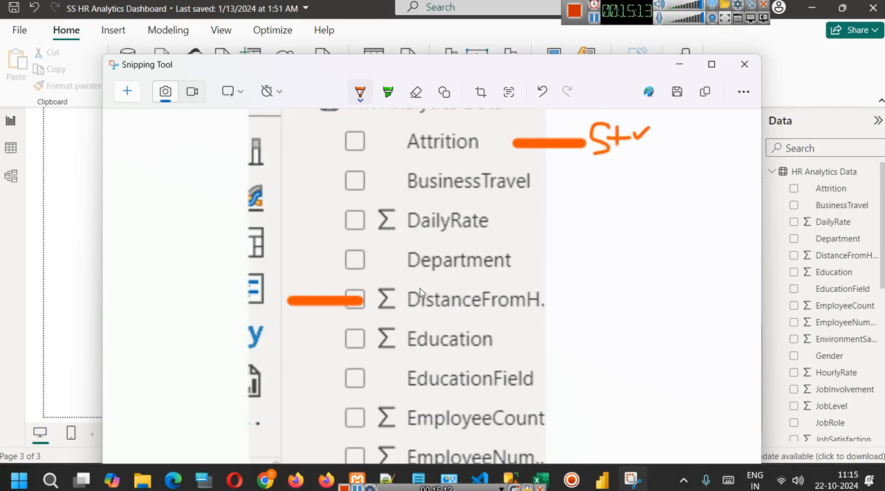
{"action": "mouse_move", "coordinate": [126, 277]}
{"action": "left_mouse_down"}
{"action": "mouse_move", "coordinate": [160, 270]}
{"action": "mouse_move", "coordinate": [170, 306]}
{"action": "mouse_move", "coordinate": [192, 284]}
{"action": "mouse_move", "coordinate": [239, 277]}
{"action": "left_mouse_up"}
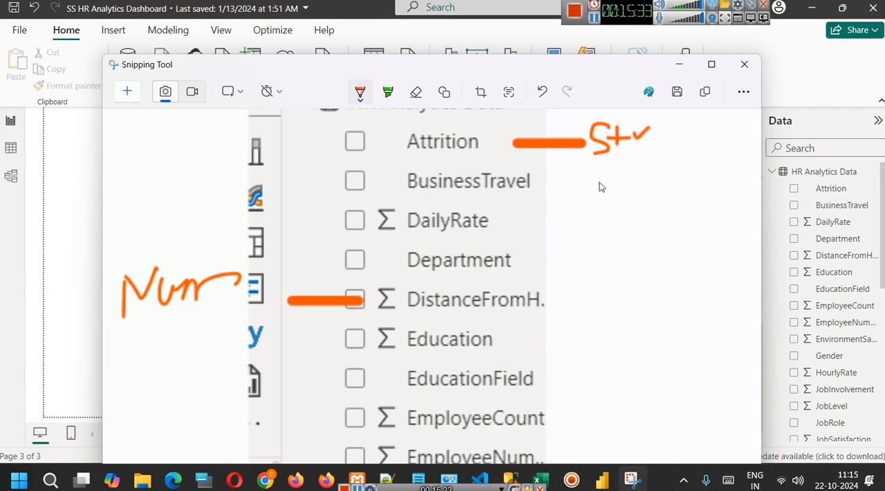
{"action": "left_click_drag", "start_coordinate": [604, 269], "coordinate": [706, 259]}
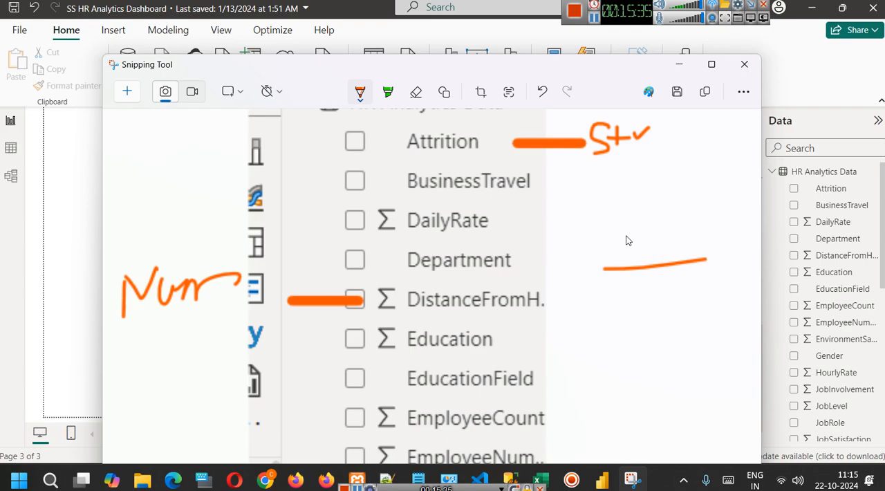
{"action": "mouse_move", "coordinate": [615, 209]}
{"action": "left_mouse_down"}
{"action": "mouse_move", "coordinate": [614, 235]}
{"action": "mouse_move", "coordinate": [626, 219]}
{"action": "mouse_move", "coordinate": [617, 231]}
{"action": "left_mouse_up"}
{"action": "left_click_drag", "start_coordinate": [629, 315], "coordinate": [648, 296]}
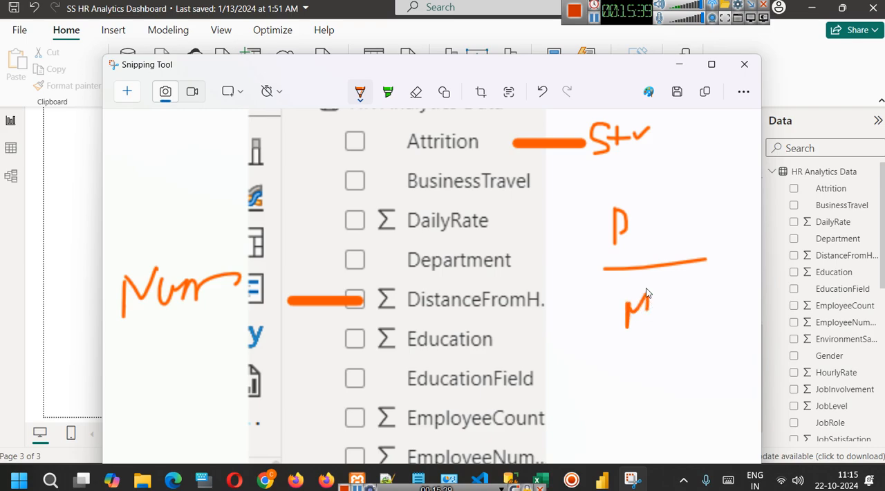
{"action": "key", "text": "ctrl+z"}
{"action": "key", "text": "ctrl+z"}
{"action": "key", "text": "ctrl+z"}
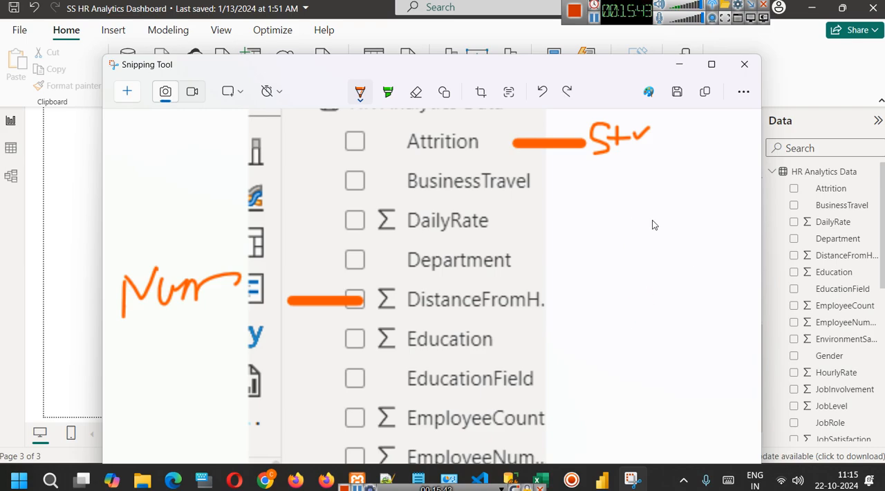
Return to the Power BI report and view the available options for the DailyRate field.
{"action": "left_click", "coordinate": [679, 64]}
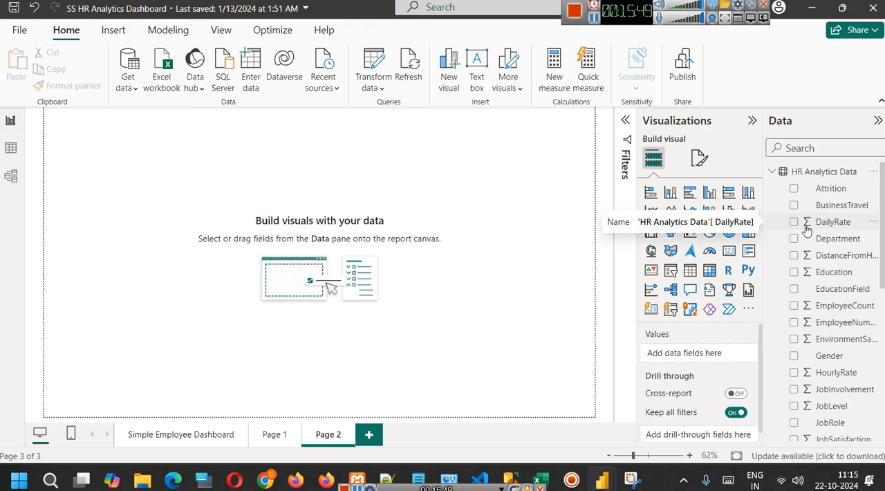
{"action": "left_click", "coordinate": [873, 227]}
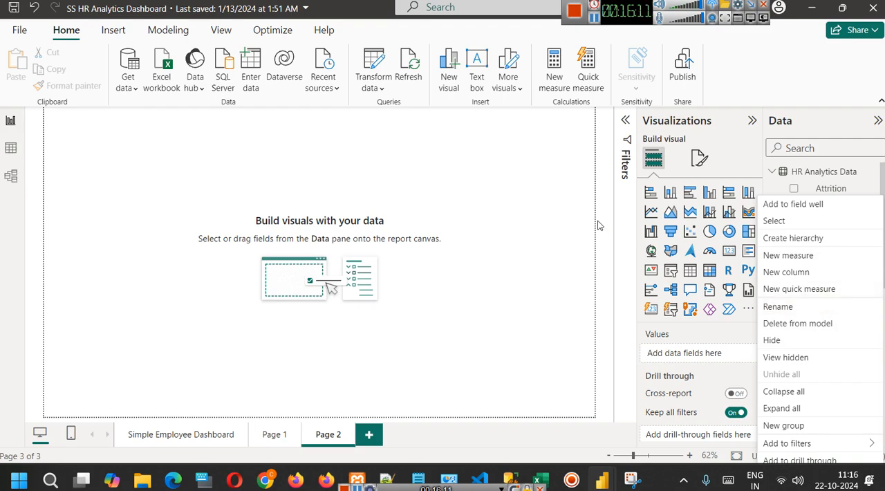
{"action": "left_click", "coordinate": [599, 225]}
{"action": "left_click", "coordinate": [594, 19]}
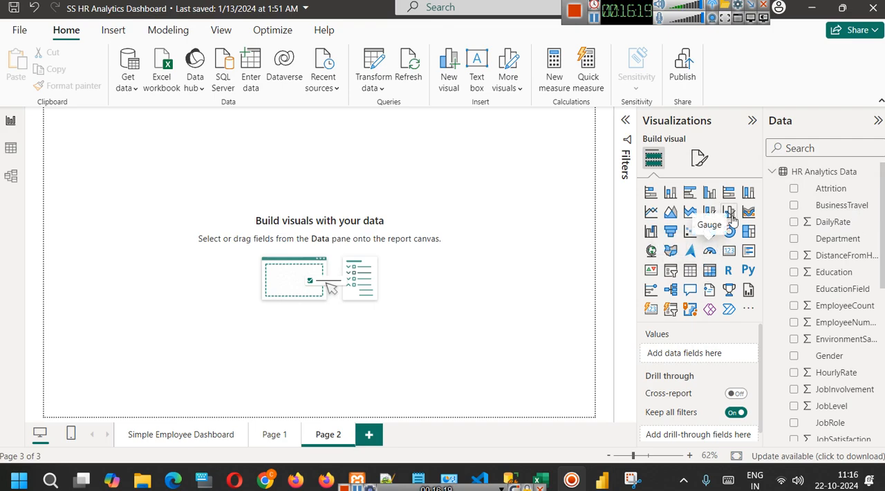
Add an empty donut chart to Page 2, move it near the middle of the canvas and enlarge it slightly.
{"action": "left_click", "coordinate": [730, 232]}
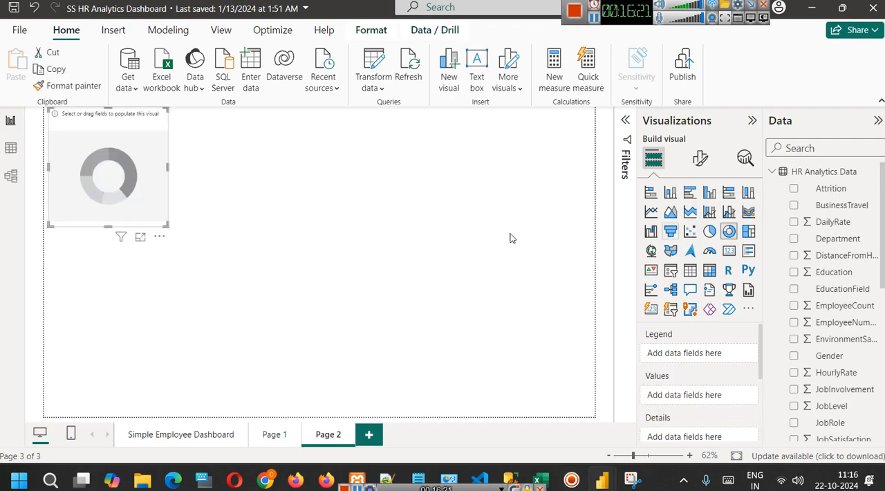
{"action": "left_click_drag", "start_coordinate": [135, 170], "coordinate": [334, 251]}
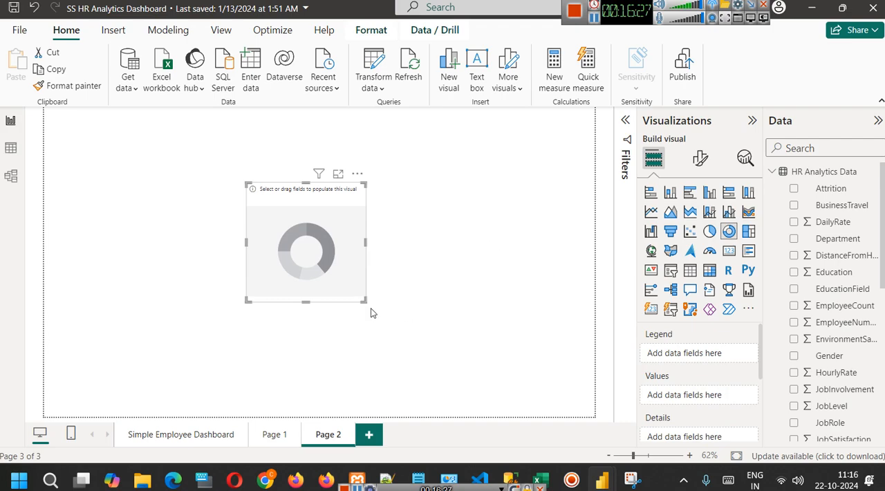
{"action": "left_click_drag", "start_coordinate": [365, 301], "coordinate": [381, 324]}
{"action": "left_click", "coordinate": [446, 291]}
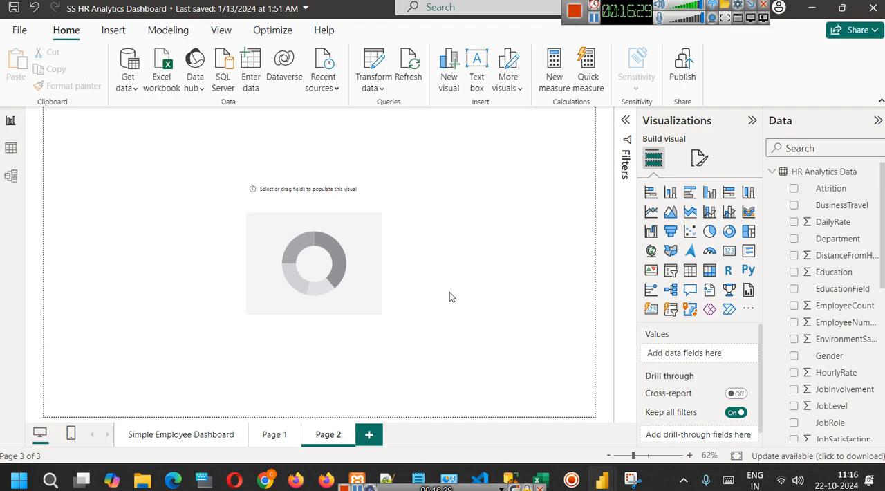
Select the donut chart to examine its Legend, Values and Details field wells, and deselect it.
{"action": "left_click", "coordinate": [320, 211]}
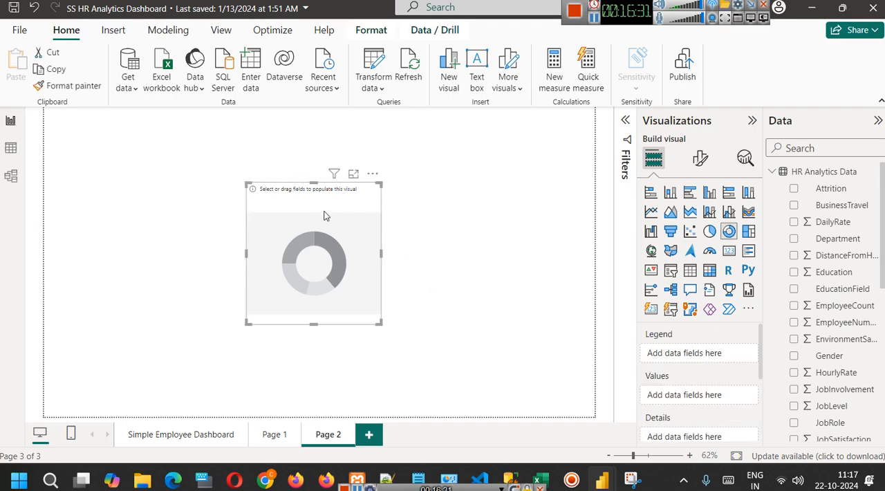
{"action": "scroll", "coordinate": [741, 338], "scroll_direction": "down", "scroll_amount": 3}
{"action": "scroll", "coordinate": [731, 342], "scroll_direction": "up", "scroll_amount": 3}
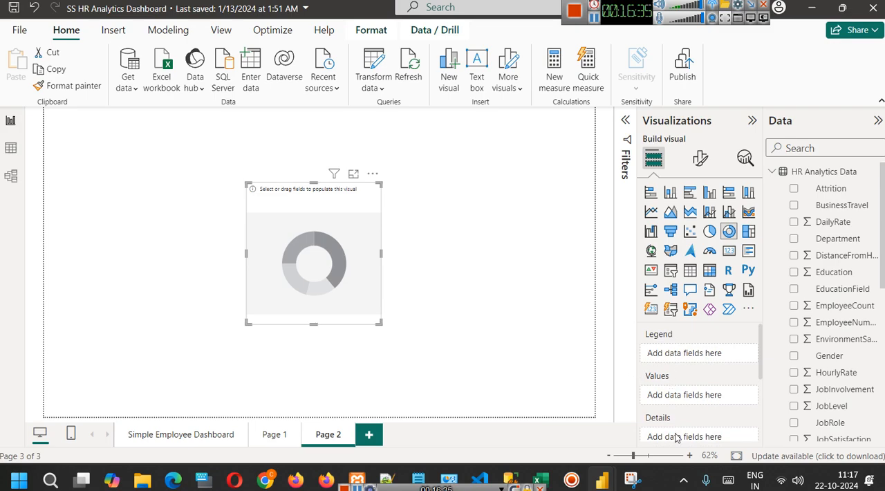
{"action": "left_click", "coordinate": [477, 245]}
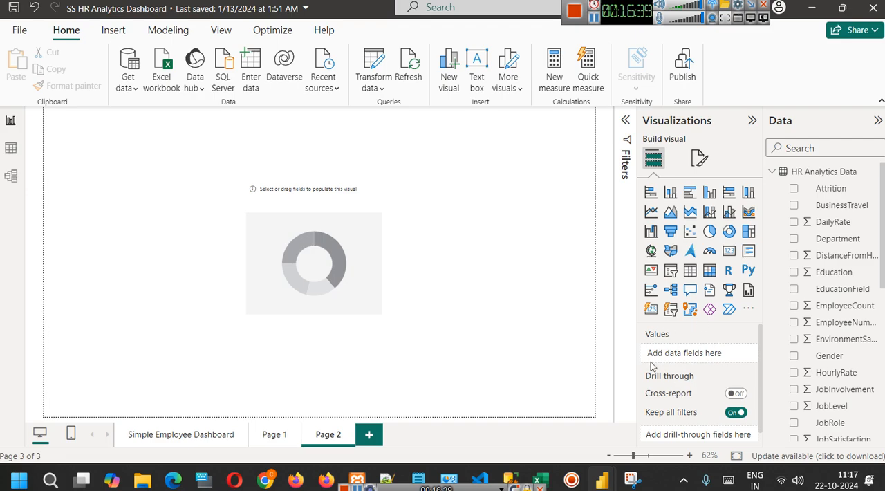
Snip the Values and Drill through area, circle it in orange, and reselect the donut chart to compare its field wells.
{"action": "left_click", "coordinate": [631, 479]}
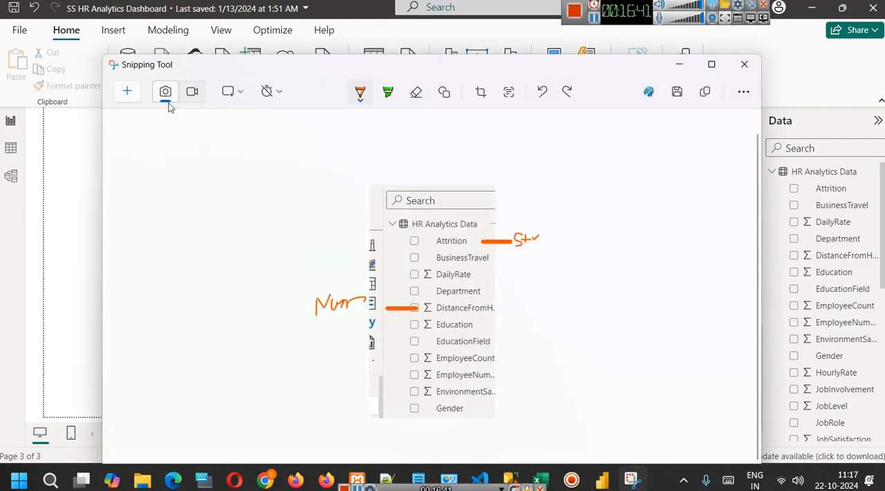
{"action": "left_click", "coordinate": [129, 94]}
{"action": "left_click_drag", "start_coordinate": [620, 303], "coordinate": [770, 446]}
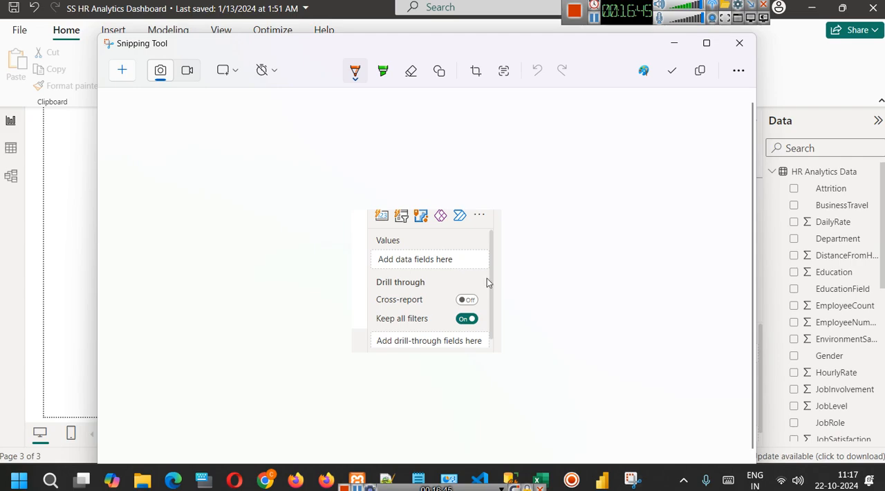
{"action": "mouse_move", "coordinate": [332, 163]}
{"action": "left_mouse_down"}
{"action": "mouse_move", "coordinate": [647, 186]}
{"action": "mouse_move", "coordinate": [384, 383]}
{"action": "mouse_move", "coordinate": [389, 168]}
{"action": "left_mouse_up"}
{"action": "left_click", "coordinate": [676, 46]}
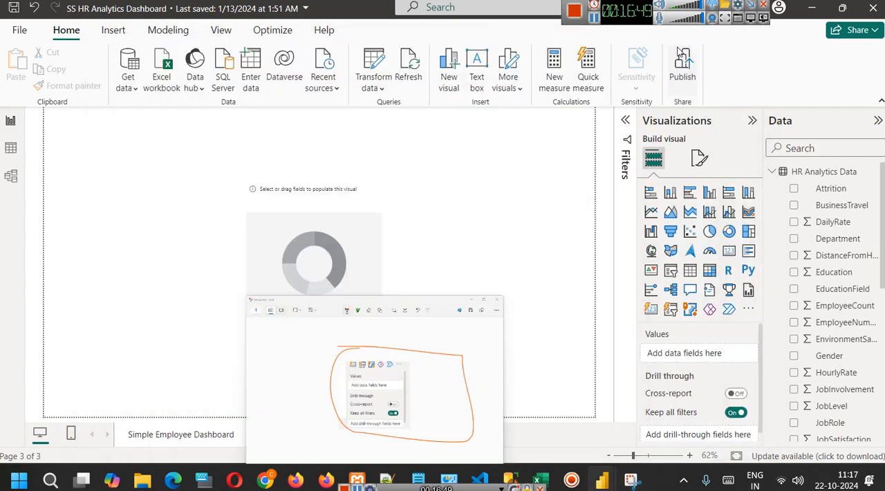
{"action": "left_click", "coordinate": [330, 225]}
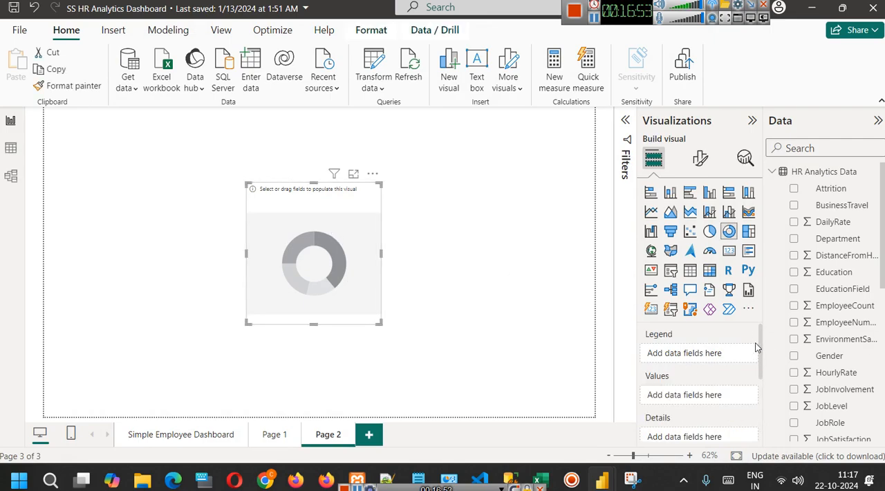
{"action": "mouse_move", "coordinate": [763, 332]}
{"action": "left_mouse_down"}
{"action": "mouse_move", "coordinate": [762, 353]}
{"action": "mouse_move", "coordinate": [762, 335]}
{"action": "left_mouse_up"}
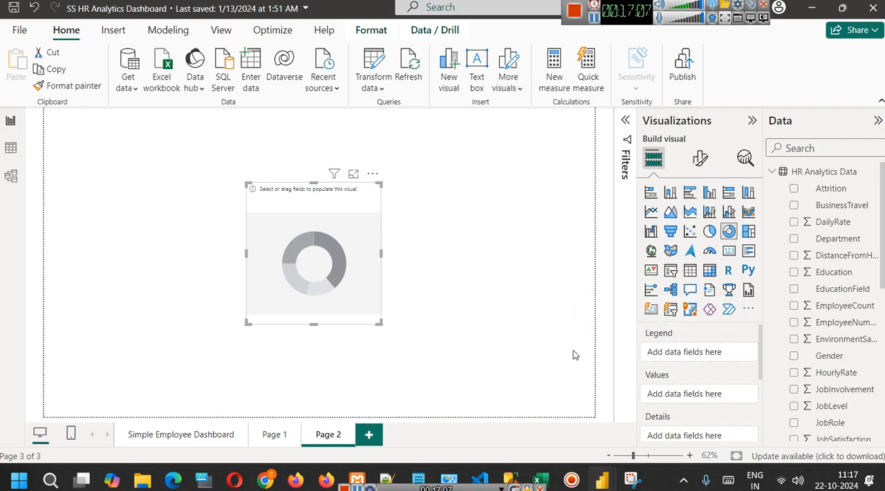
Switch to the Power BI notes in Notepad and add a "---" separator below the Power Query - ETL line.
{"action": "mouse_move", "coordinate": [418, 479]}
{"action": "left_click", "coordinate": [475, 423]}
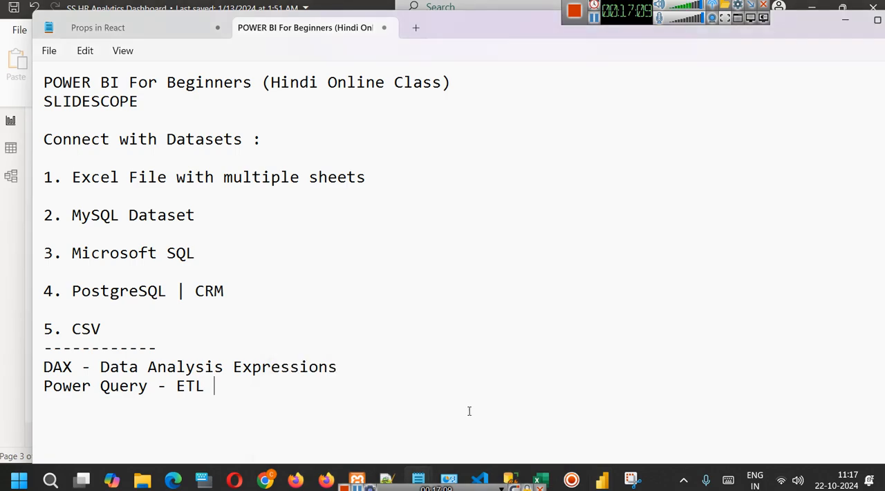
{"action": "left_click", "coordinate": [473, 422]}
{"action": "key", "text": "Return"}
{"action": "key", "text": "Return"}
{"action": "type", "text": "---"}
{"action": "key", "text": "Return"}
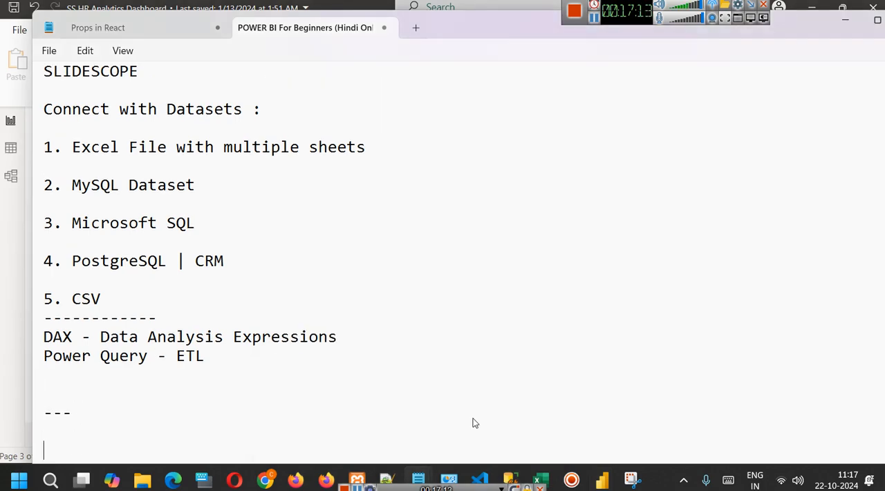
Add the note "Power Bi >> Legend ( Categorical field)" below the "---" separator.
{"action": "type", "text": "Power Bi >> Legend "}
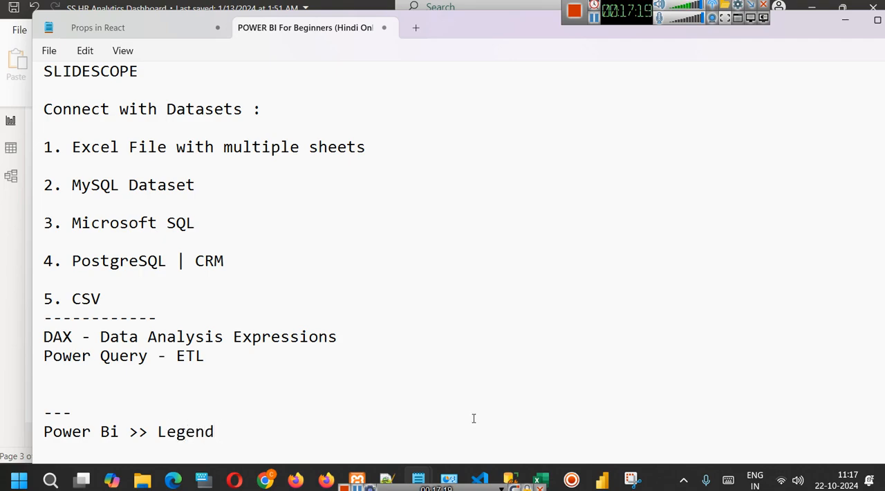
{"action": "type", "text": "( Ca"}
{"action": "type", "text": "t"}
{"action": "type", "text": "egorical "}
{"action": "type", "text": "file"}
{"action": "key", "text": "BackSpace"}
{"action": "key", "text": "BackSpace"}
{"action": "type", "text": "eld)"}
{"action": "key", "text": "Return"}
Add an indented second line ">> Value ( Numeric)" aligned beneath the Legend note.
{"action": "type", "text": "V"}
{"action": "key", "text": "BackSpace"}
{"action": "type", "text": ">> Vale"}
{"action": "key", "text": "BackSpace"}
{"action": "type", "text": "ue ( Numeric)"}
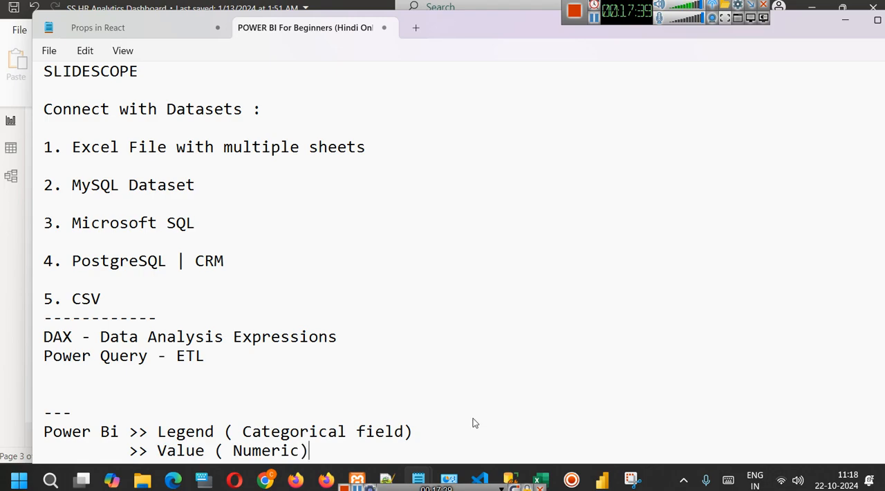
Switch to the Superstore workbook in Excel and examine the Ship Mode and Segment columns as examples of categorical fields.
{"action": "mouse_move", "coordinate": [542, 478]}
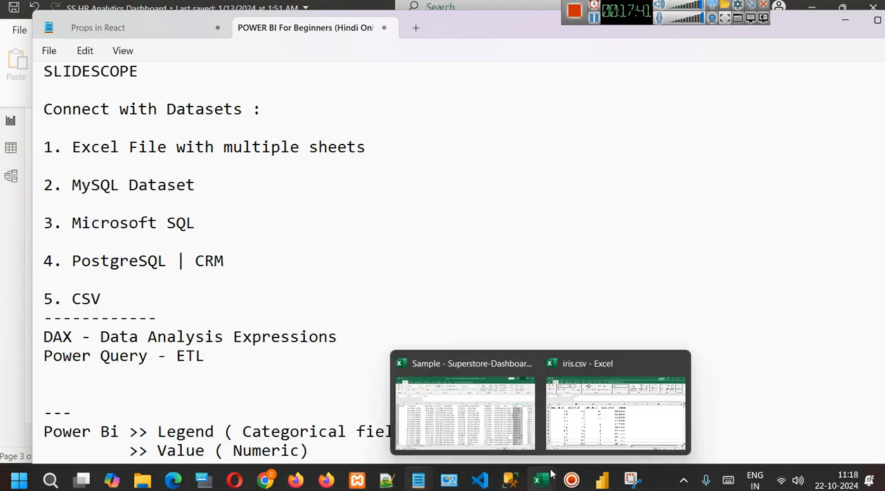
{"action": "left_click", "coordinate": [511, 407]}
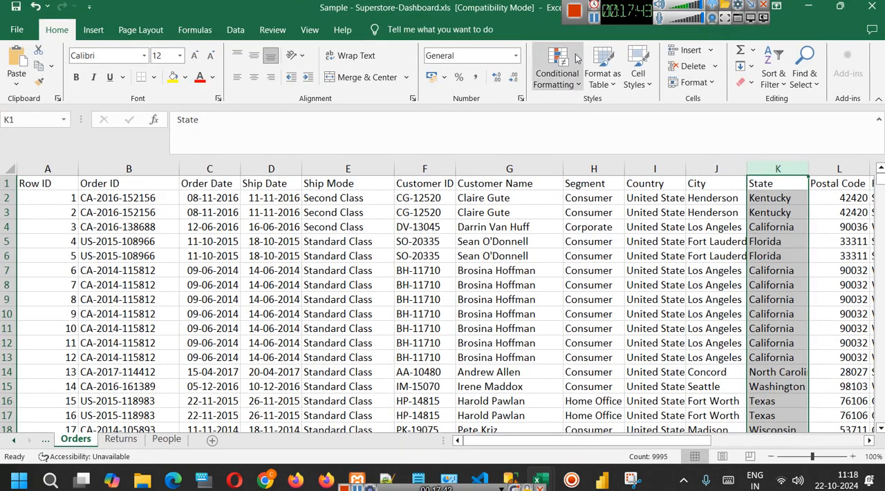
{"action": "left_click", "coordinate": [594, 20]}
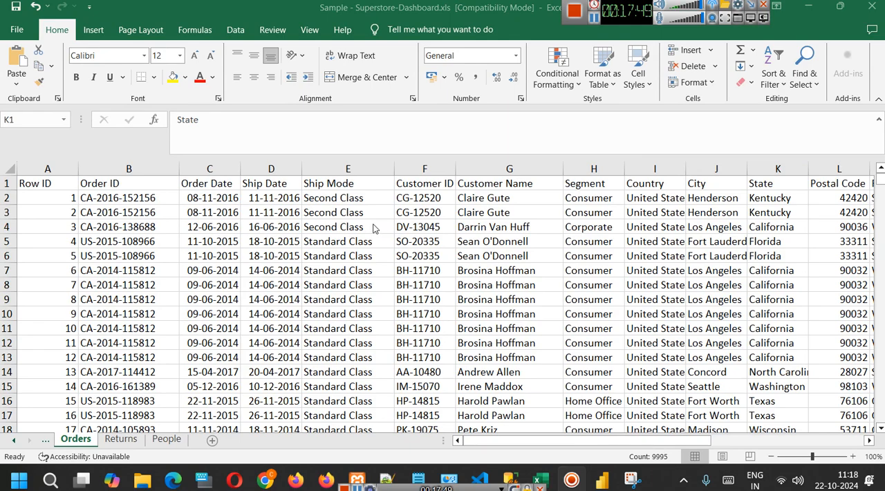
{"action": "key", "text": "ctrl+space"}
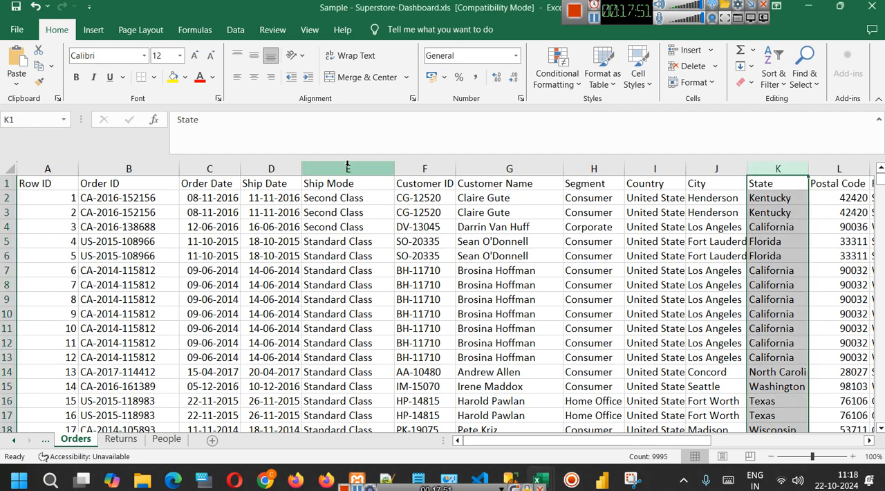
{"action": "left_click", "coordinate": [349, 170]}
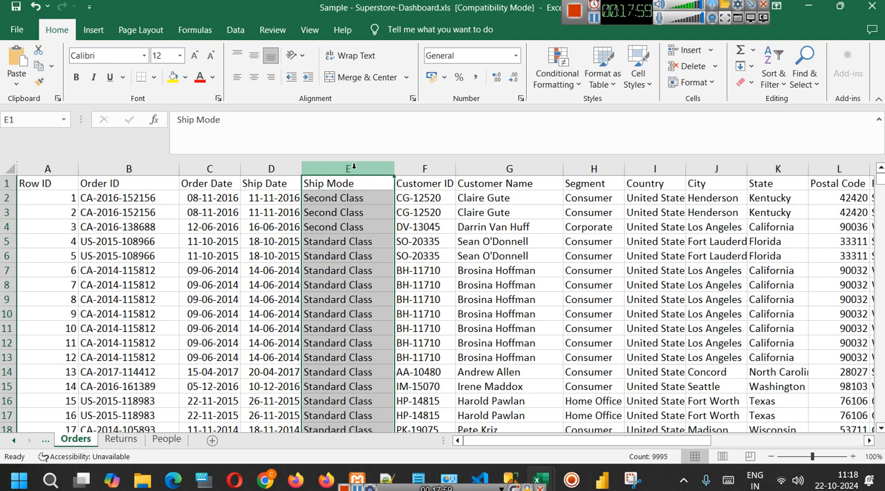
{"action": "left_click", "coordinate": [600, 167]}
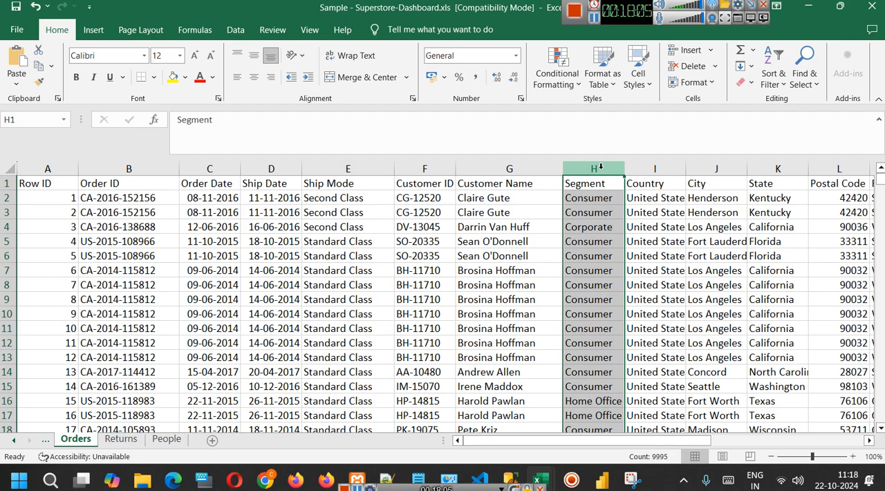
{"action": "left_click", "coordinate": [597, 197]}
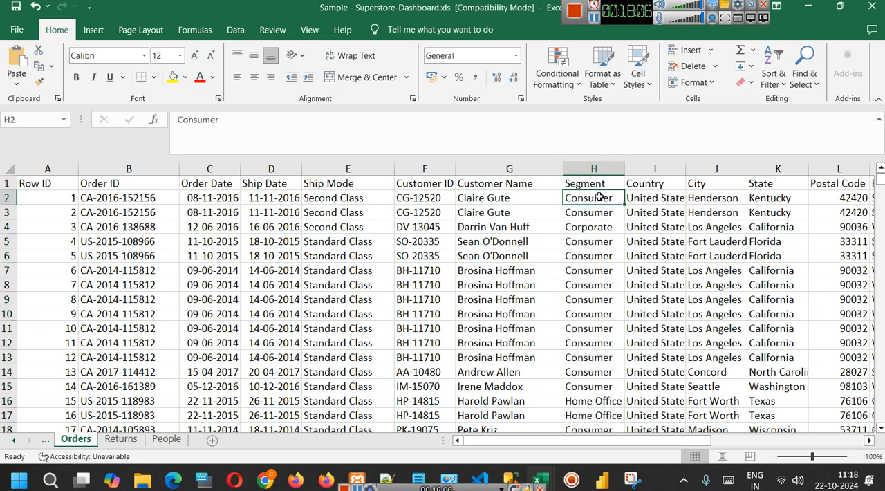
{"action": "left_click", "coordinate": [599, 403]}
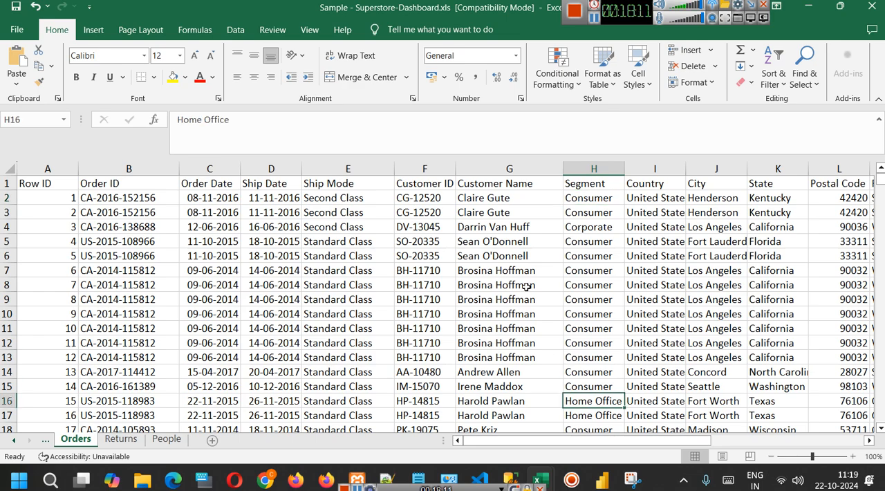
Select the Category column on the Orders sheet and widen it so its entries are fully readable.
{"action": "left_click_drag", "start_coordinate": [632, 441], "coordinate": [726, 441]}
{"action": "left_click", "coordinate": [671, 169]}
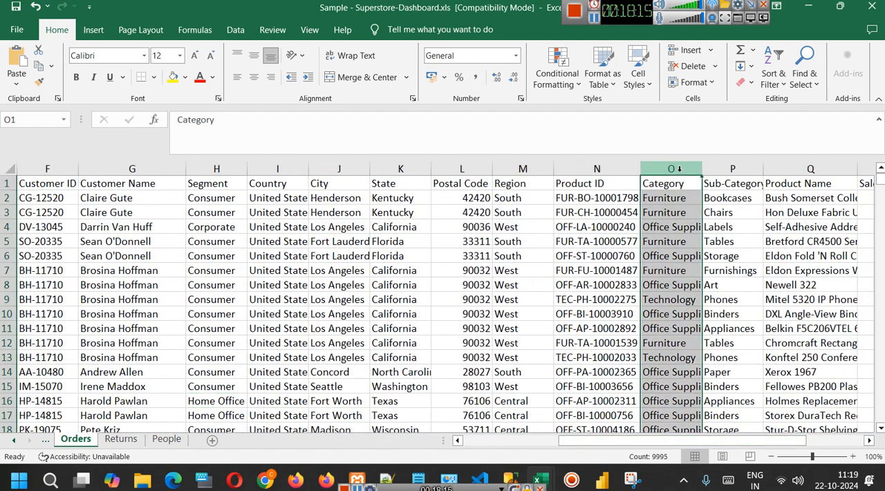
{"action": "left_click_drag", "start_coordinate": [702, 168], "coordinate": [762, 169]}
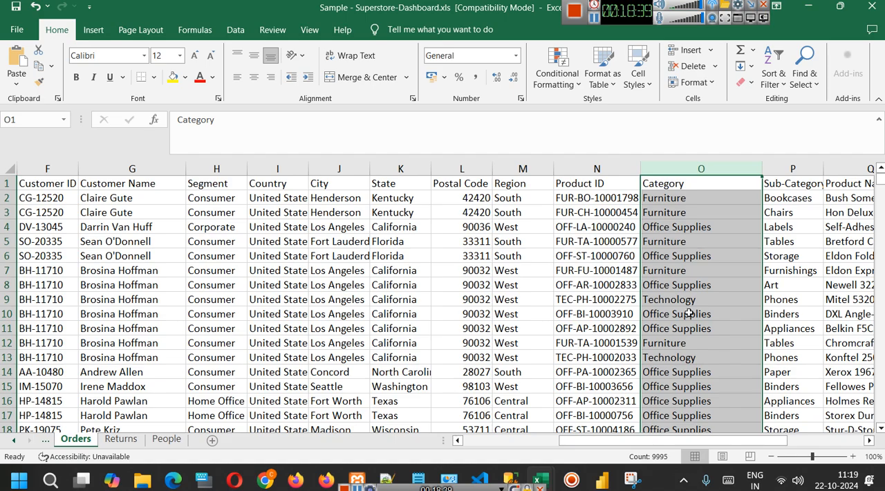
{"action": "left_click_drag", "start_coordinate": [690, 440], "coordinate": [595, 441]}
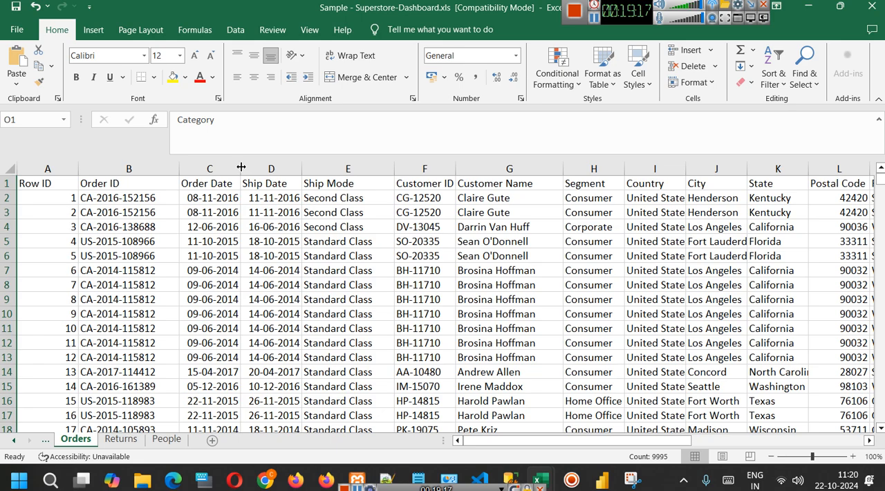
Switch to the SS HR Analytics Dashboard in Power BI and assign the Gender field to the donut chart's Legend.
{"action": "mouse_move", "coordinate": [602, 479]}
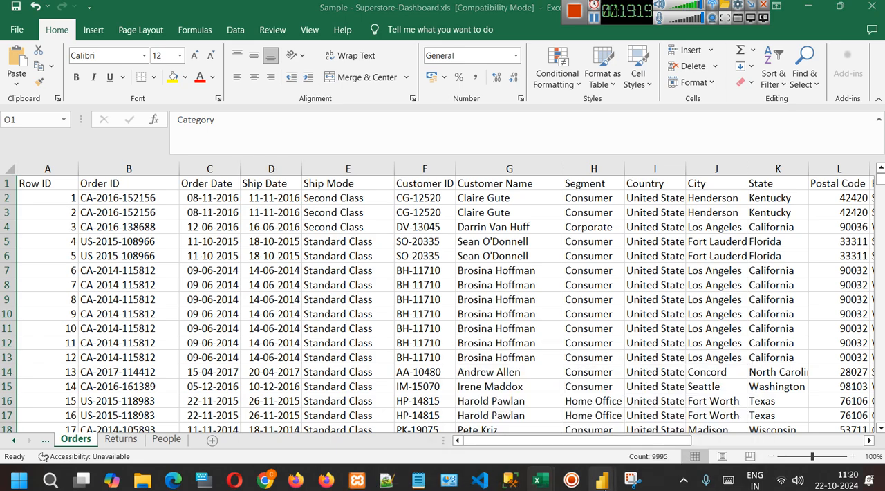
{"action": "left_click", "coordinate": [674, 401]}
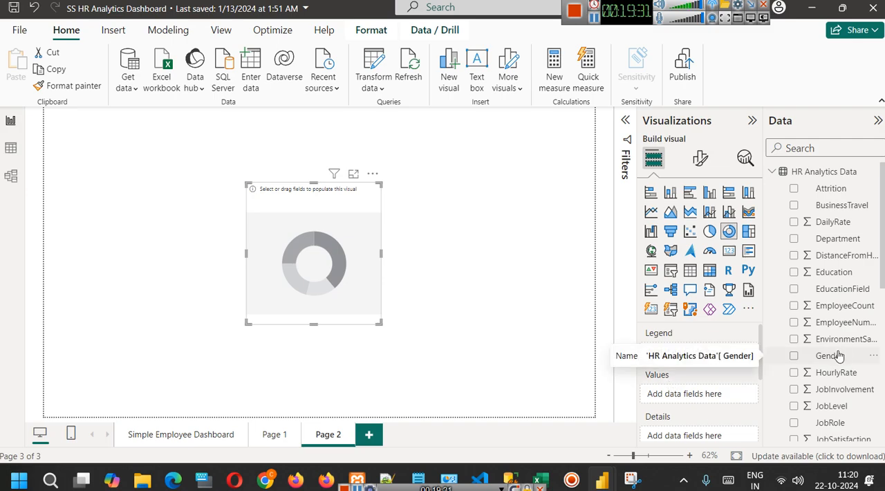
{"action": "left_click_drag", "start_coordinate": [838, 356], "coordinate": [695, 352]}
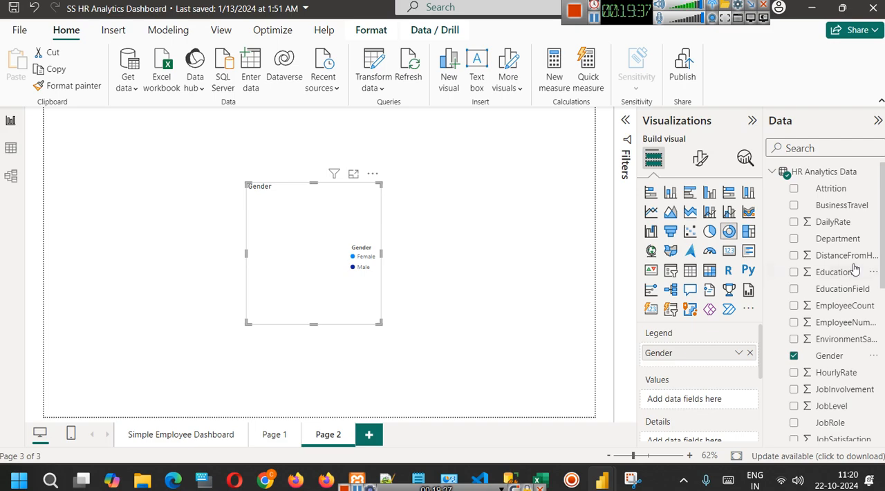
Look through the HR Analytics Data fields, try EmployeeCount as the donut chart's Values, and undo that assignment.
{"action": "scroll", "coordinate": [838, 287], "scroll_direction": "down", "scroll_amount": 5}
{"action": "scroll", "coordinate": [838, 287], "scroll_direction": "down", "scroll_amount": 4}
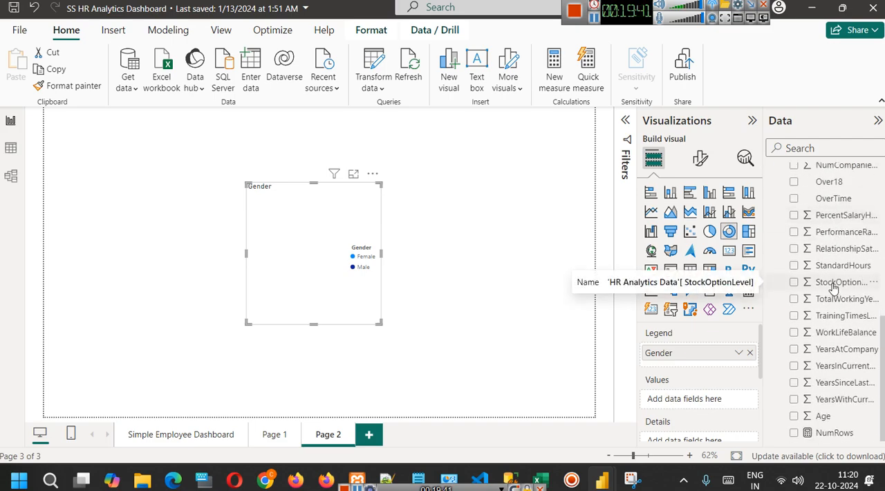
{"action": "scroll", "coordinate": [847, 370], "scroll_direction": "up", "scroll_amount": 10}
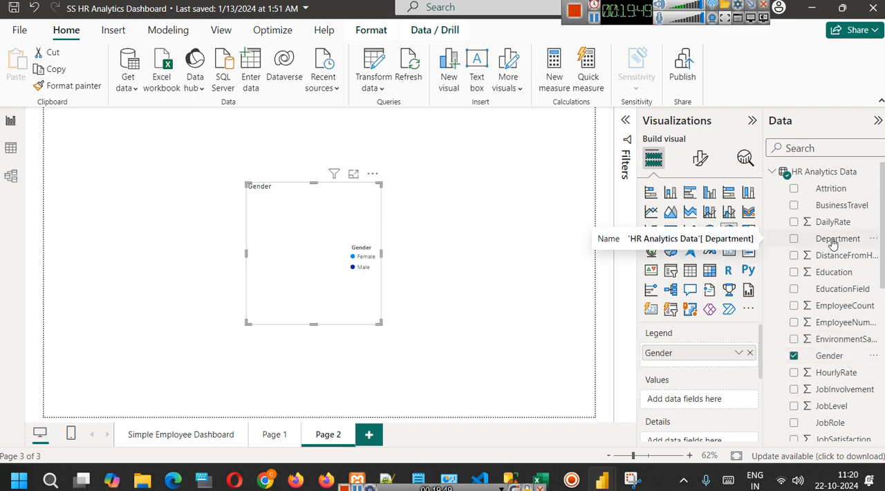
{"action": "scroll", "coordinate": [847, 249], "scroll_direction": "down", "scroll_amount": 4}
{"action": "scroll", "coordinate": [844, 247], "scroll_direction": "down", "scroll_amount": 6}
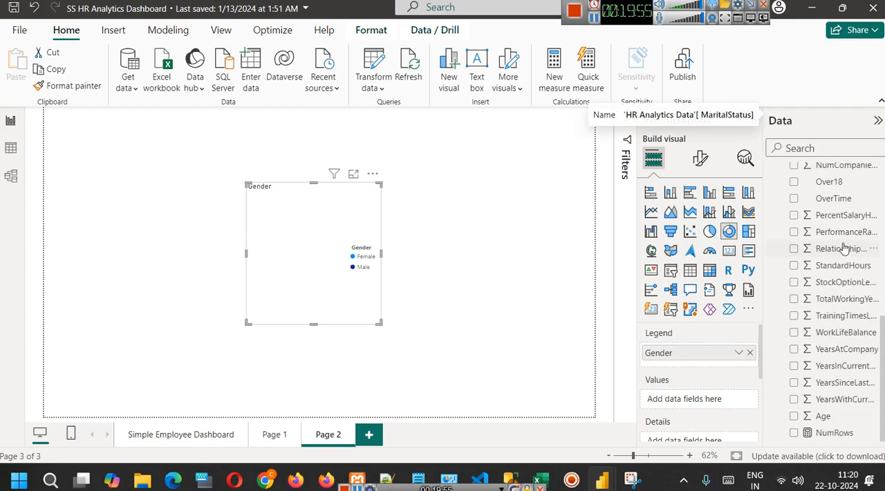
{"action": "scroll", "coordinate": [844, 317], "scroll_direction": "up", "scroll_amount": 10}
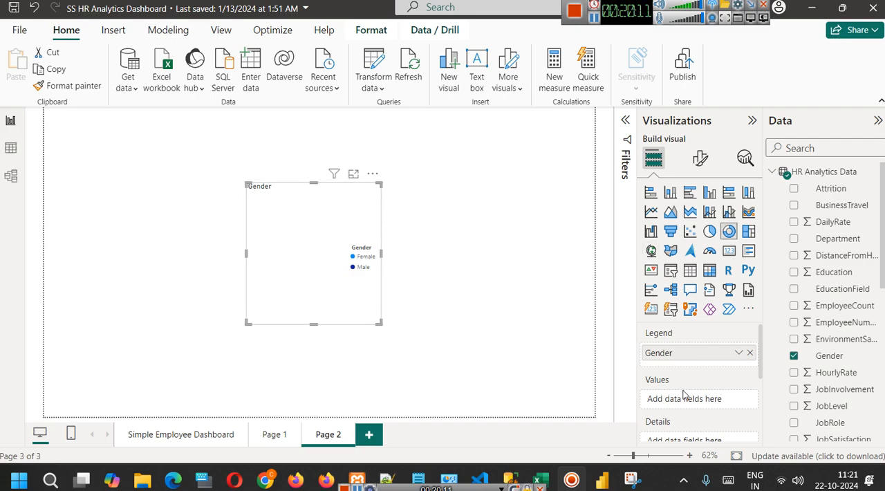
{"action": "left_click_drag", "start_coordinate": [842, 308], "coordinate": [716, 399]}
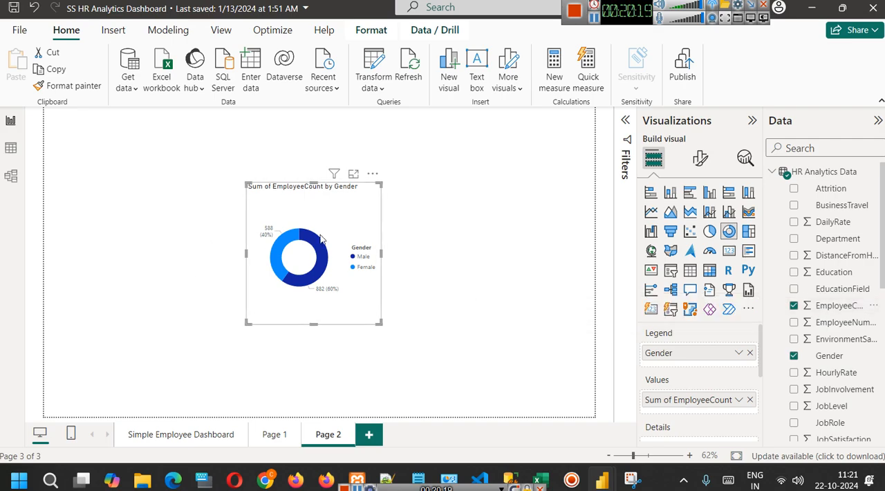
{"action": "key", "text": "ctrl+z"}
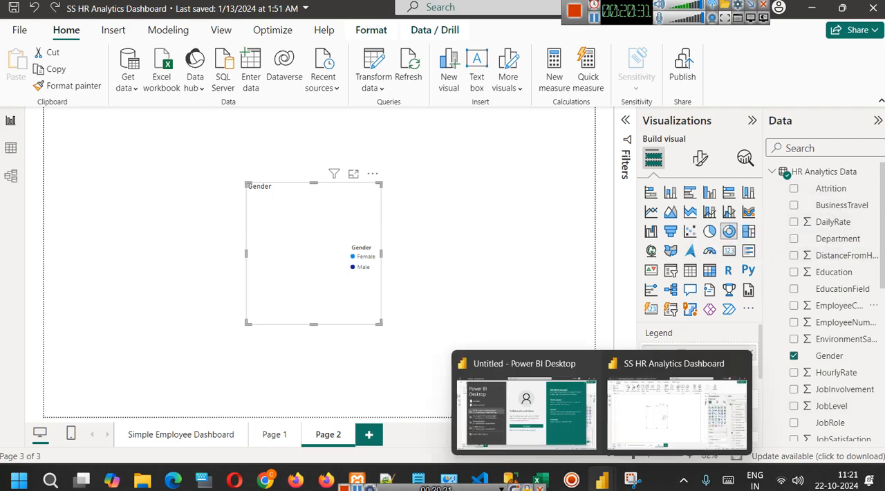
Take a snip of the report area that includes the three view-switching icons.
{"action": "left_click", "coordinate": [630, 479]}
{"action": "left_click", "coordinate": [123, 69]}
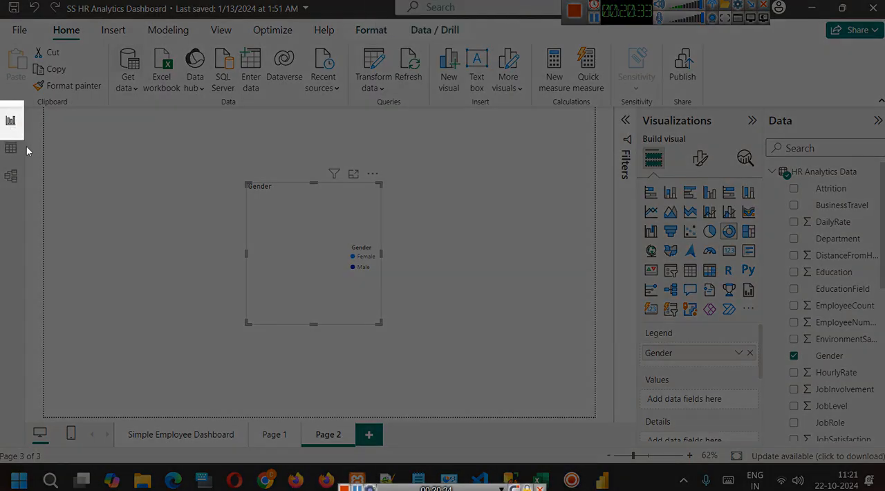
{"action": "left_click_drag", "start_coordinate": [27, 149], "coordinate": [194, 247]}
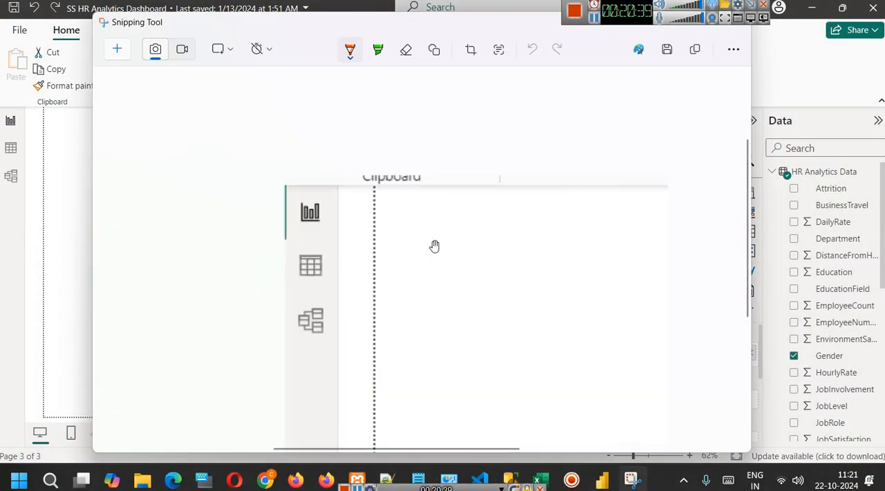
Draw an orange arrow pointing at each of the three view icons in the snip, redoing the third one.
{"action": "mouse_move", "coordinate": [173, 213]}
{"action": "left_mouse_down"}
{"action": "mouse_move", "coordinate": [239, 226]}
{"action": "mouse_move", "coordinate": [224, 239]}
{"action": "left_mouse_up"}
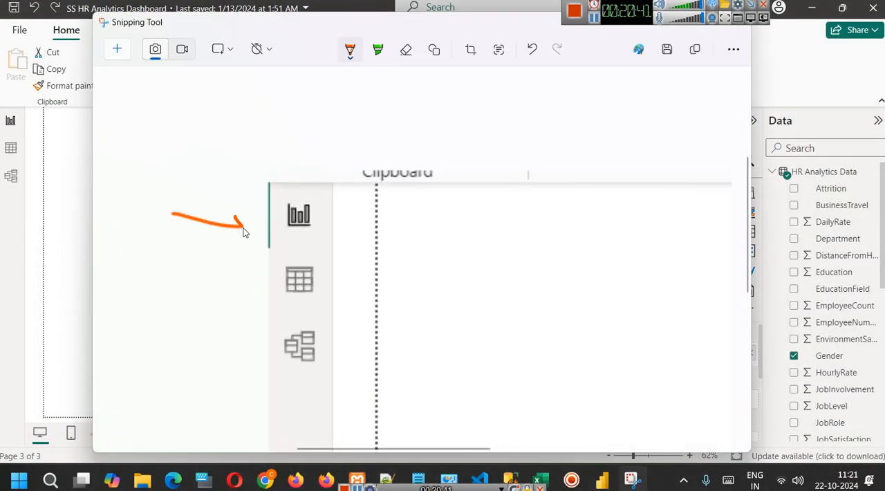
{"action": "mouse_move", "coordinate": [181, 287]}
{"action": "left_mouse_down"}
{"action": "mouse_move", "coordinate": [282, 286]}
{"action": "mouse_move", "coordinate": [268, 300]}
{"action": "left_mouse_up"}
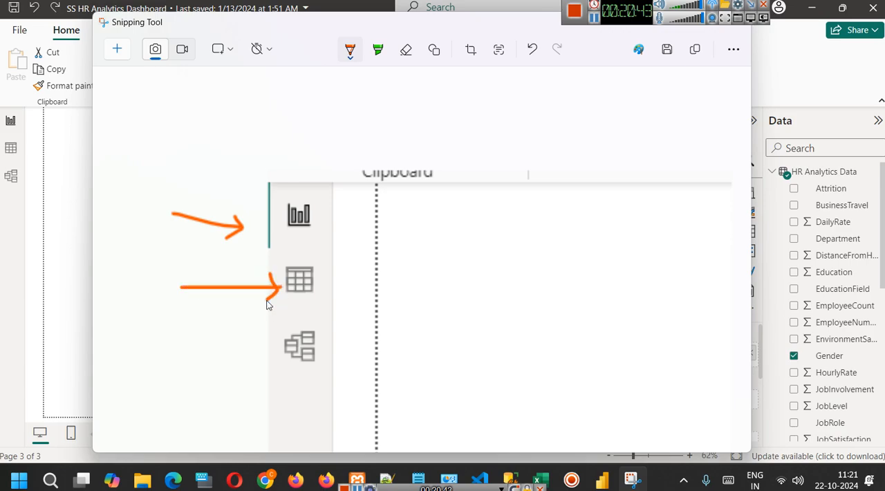
{"action": "left_click_drag", "start_coordinate": [184, 365], "coordinate": [294, 352]}
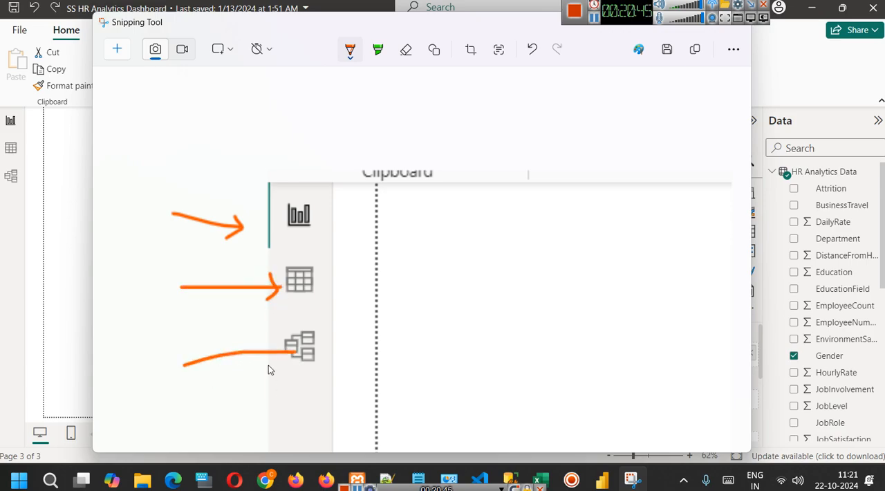
{"action": "key", "text": "ctrl+z"}
{"action": "left_click_drag", "start_coordinate": [186, 367], "coordinate": [270, 356]}
{"action": "mouse_move", "coordinate": [257, 347]}
{"action": "left_mouse_down"}
{"action": "mouse_move", "coordinate": [270, 362]}
{"action": "mouse_move", "coordinate": [260, 366]}
{"action": "left_mouse_up"}
Draw lines from the three icons to handwritten labels "Graph", "Table" and "Relation", and minimize the snip.
{"action": "left_click_drag", "start_coordinate": [309, 204], "coordinate": [395, 143]}
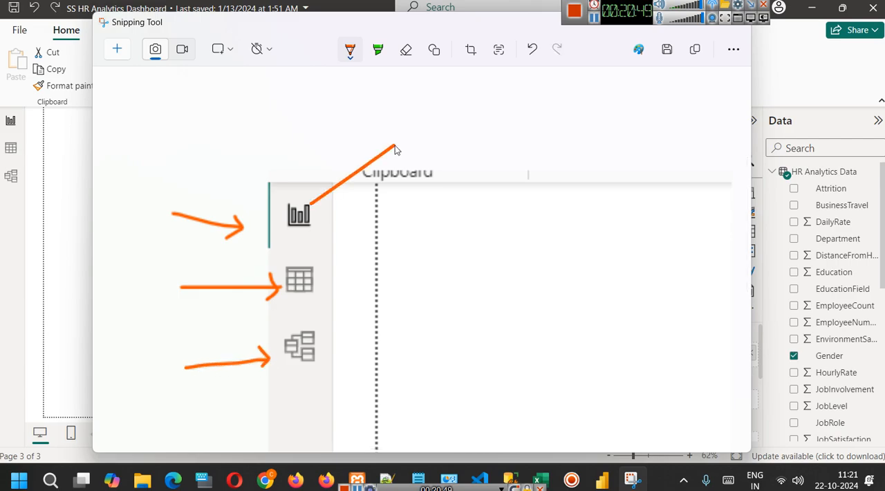
{"action": "mouse_move", "coordinate": [423, 115]}
{"action": "left_mouse_down"}
{"action": "mouse_move", "coordinate": [416, 143]}
{"action": "mouse_move", "coordinate": [450, 111]}
{"action": "mouse_move", "coordinate": [502, 112]}
{"action": "left_mouse_up"}
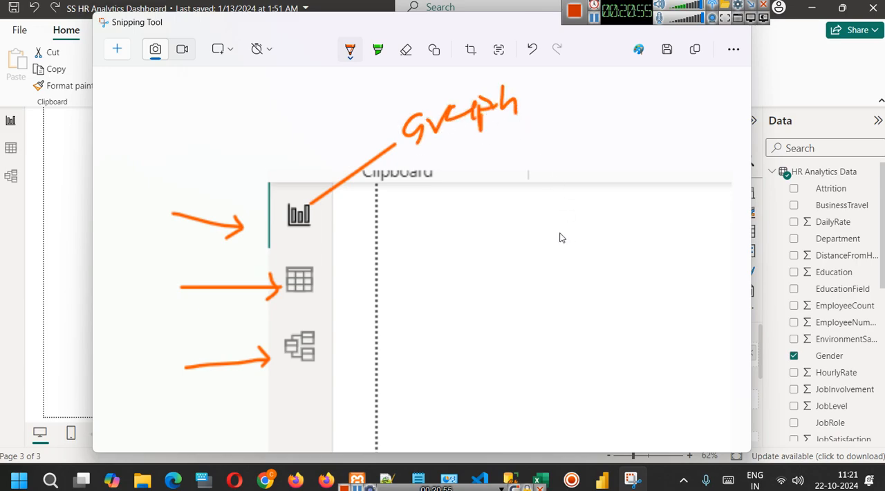
{"action": "mouse_move", "coordinate": [317, 271]}
{"action": "left_mouse_down"}
{"action": "mouse_move", "coordinate": [438, 237]}
{"action": "mouse_move", "coordinate": [454, 250]}
{"action": "mouse_move", "coordinate": [486, 214]}
{"action": "mouse_move", "coordinate": [471, 241]}
{"action": "mouse_move", "coordinate": [484, 251]}
{"action": "left_mouse_up"}
{"action": "mouse_move", "coordinate": [492, 217]}
{"action": "left_mouse_down"}
{"action": "mouse_move", "coordinate": [505, 245]}
{"action": "mouse_move", "coordinate": [524, 237]}
{"action": "left_mouse_up"}
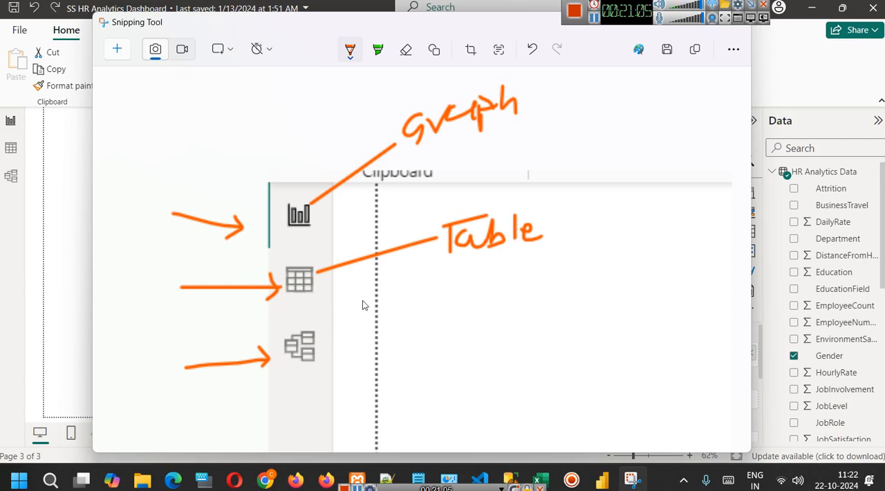
{"action": "mouse_move", "coordinate": [320, 342]}
{"action": "left_mouse_down"}
{"action": "mouse_move", "coordinate": [397, 331]}
{"action": "mouse_move", "coordinate": [428, 346]}
{"action": "left_mouse_up"}
{"action": "mouse_move", "coordinate": [433, 315]}
{"action": "left_mouse_down"}
{"action": "mouse_move", "coordinate": [426, 332]}
{"action": "mouse_move", "coordinate": [461, 365]}
{"action": "mouse_move", "coordinate": [460, 352]}
{"action": "mouse_move", "coordinate": [500, 324]}
{"action": "mouse_move", "coordinate": [515, 333]}
{"action": "mouse_move", "coordinate": [524, 312]}
{"action": "left_mouse_up"}
{"action": "left_click", "coordinate": [482, 310]}
{"action": "mouse_move", "coordinate": [533, 311]}
{"action": "left_mouse_down"}
{"action": "mouse_move", "coordinate": [537, 329]}
{"action": "mouse_move", "coordinate": [561, 309]}
{"action": "mouse_move", "coordinate": [583, 313]}
{"action": "mouse_move", "coordinate": [584, 324]}
{"action": "left_mouse_up"}
{"action": "left_click", "coordinate": [536, 296]}
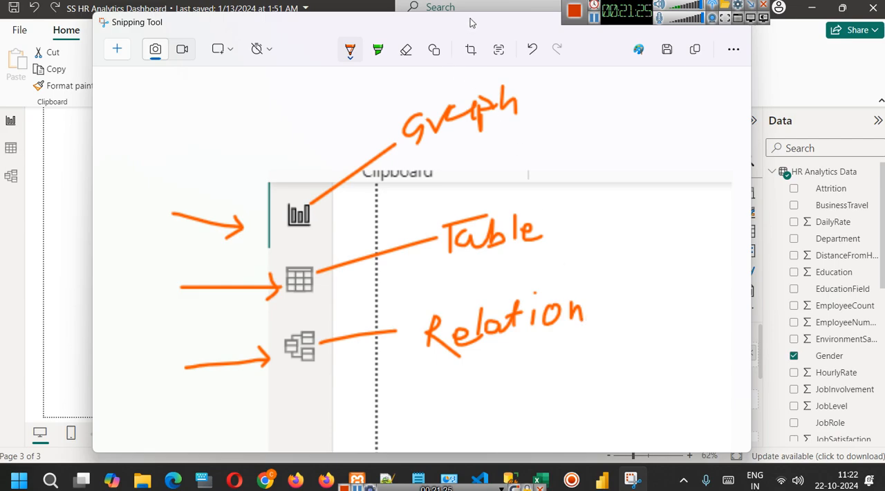
{"action": "left_click_drag", "start_coordinate": [476, 25], "coordinate": [474, 39]}
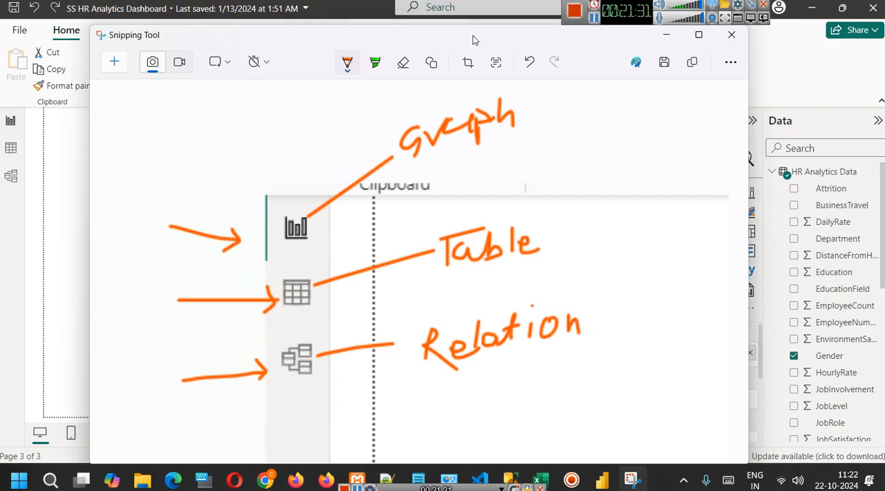
{"action": "left_click", "coordinate": [664, 36]}
Examine HR Analytics Data in Table view and in Model view, widening the model canvas.
{"action": "left_click", "coordinate": [7, 152]}
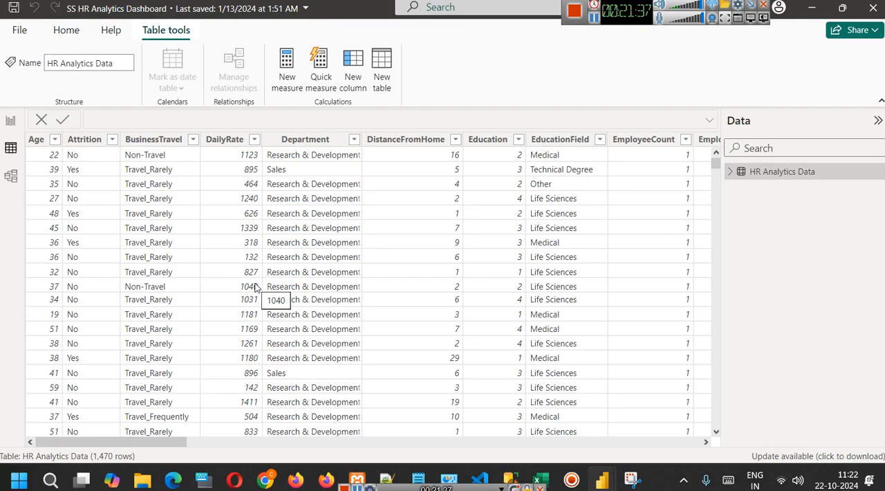
{"action": "left_click_drag", "start_coordinate": [158, 442], "coordinate": [106, 447]}
{"action": "left_click", "coordinate": [11, 180]}
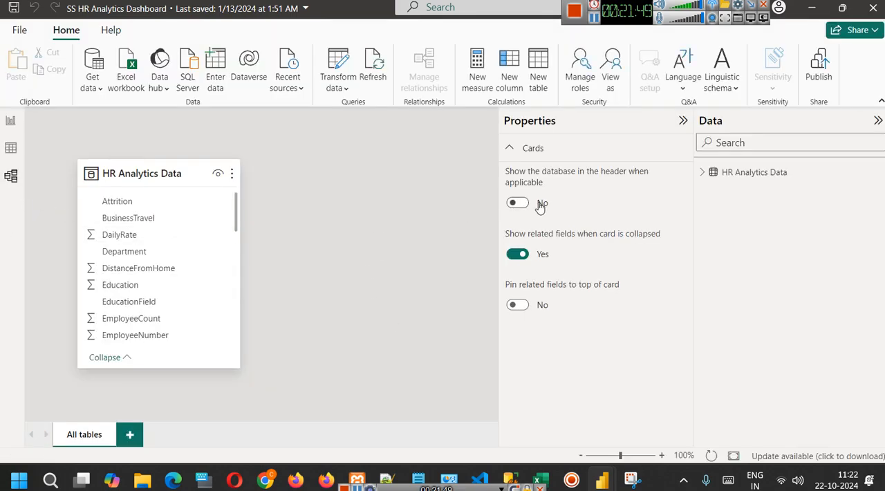
{"action": "left_click_drag", "start_coordinate": [500, 176], "coordinate": [620, 184]}
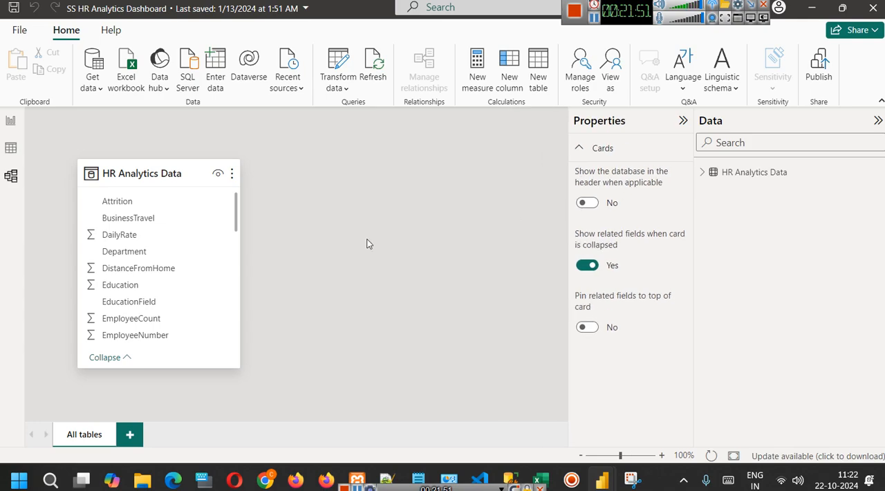
Move the HR Analytics Data table slightly in the model and return to the report's Simple Employee Dashboard page.
{"action": "left_click_drag", "start_coordinate": [171, 166], "coordinate": [175, 167]}
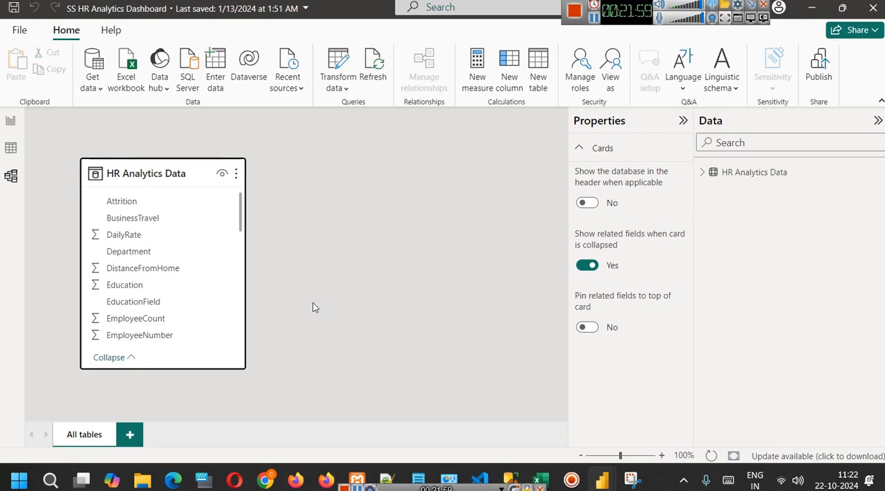
{"action": "left_click", "coordinate": [15, 123]}
{"action": "left_click", "coordinate": [175, 432]}
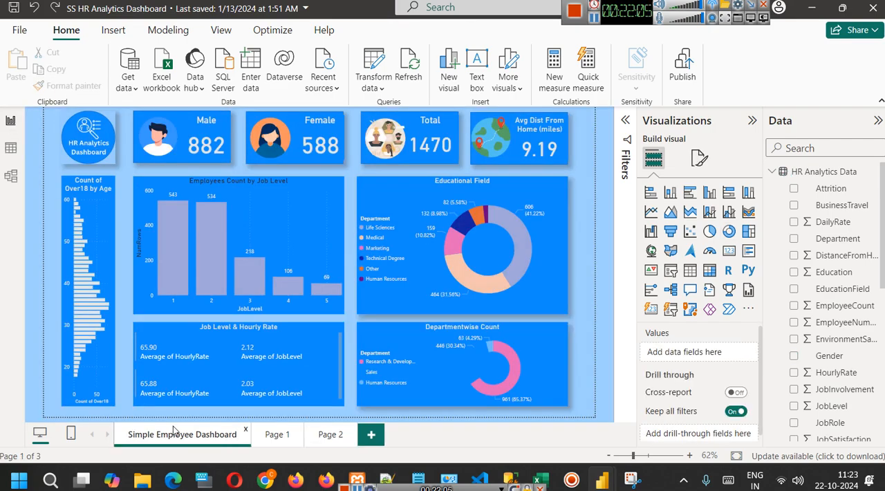
Change the Sales slice colour of the Departmentwise Count donut chart to a dark purple theme colour.
{"action": "left_click", "coordinate": [491, 367]}
{"action": "left_click", "coordinate": [700, 158]}
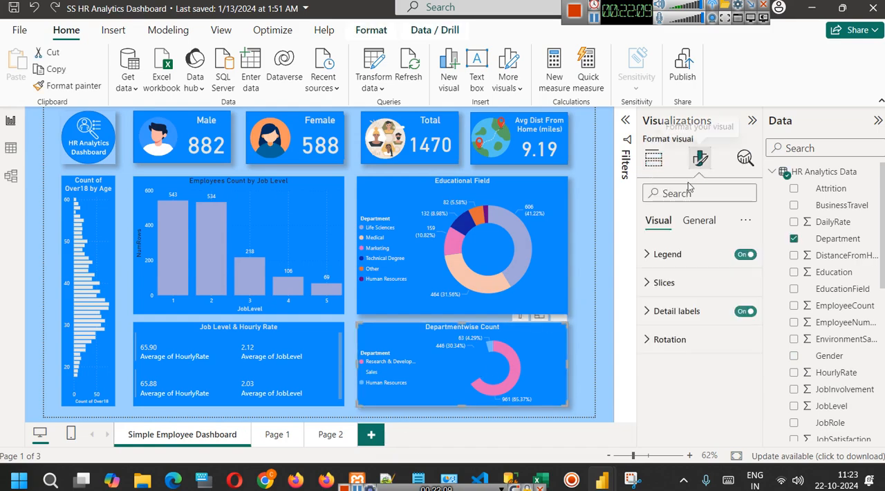
{"action": "left_click", "coordinate": [664, 282]}
{"action": "scroll", "coordinate": [670, 405], "scroll_direction": "down", "scroll_amount": 2}
{"action": "left_click", "coordinate": [674, 318]}
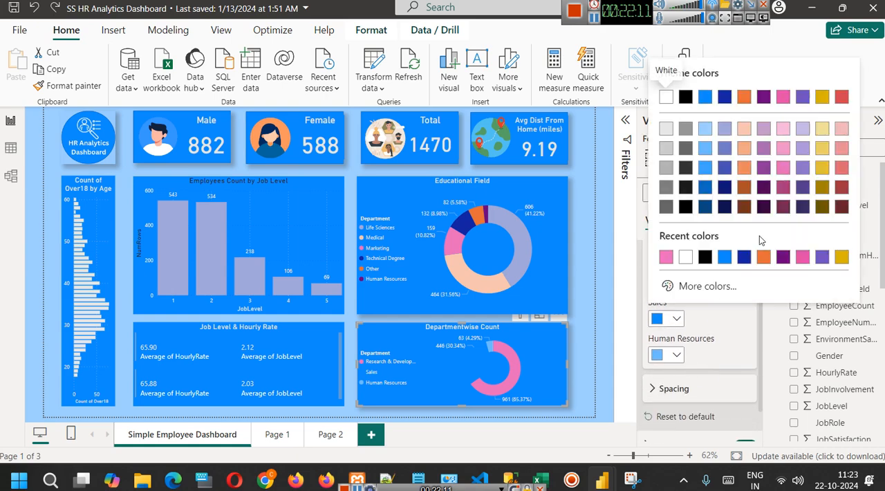
{"action": "left_click", "coordinate": [760, 187]}
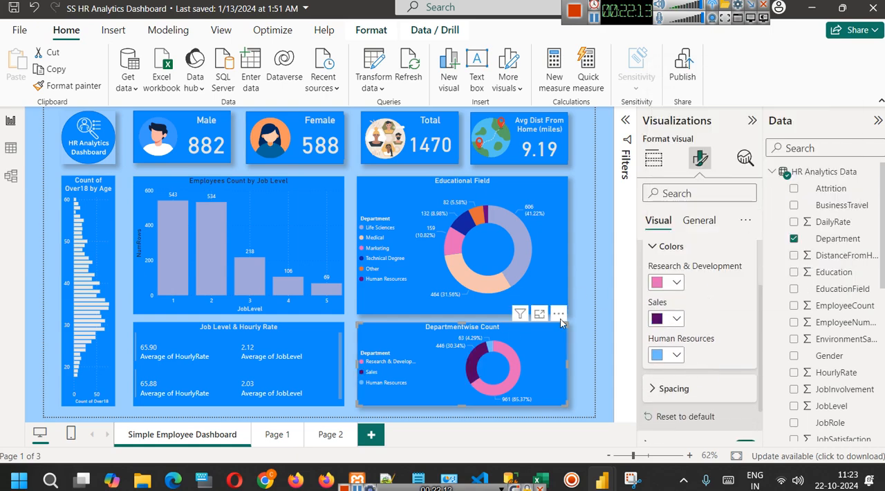
{"action": "left_click", "coordinate": [601, 300]}
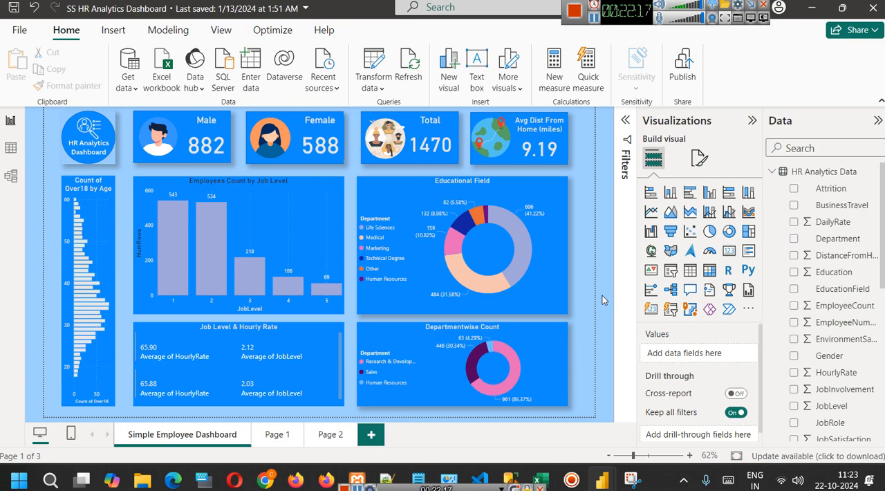
Examine the Orders, Returns and People sheets of the Sample - Superstore-Dashboard workbook in Excel, and minimize it.
{"action": "key", "text": "alt+Tab"}
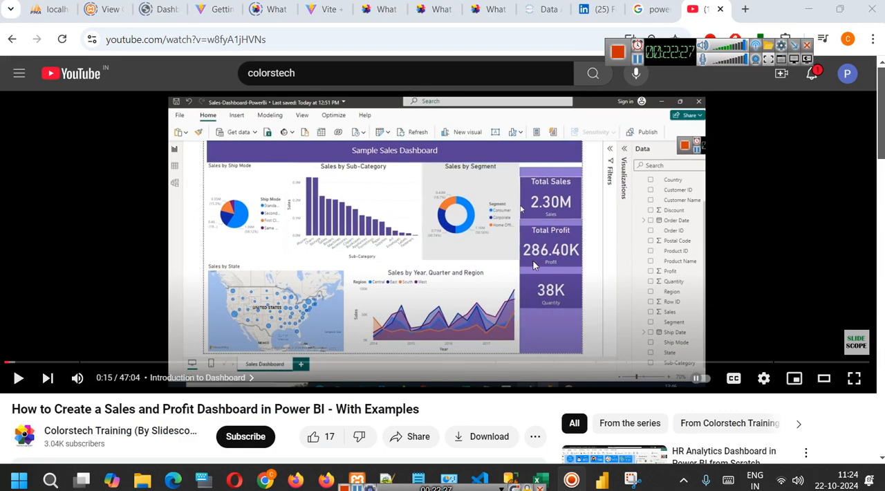
{"action": "mouse_move", "coordinate": [541, 479]}
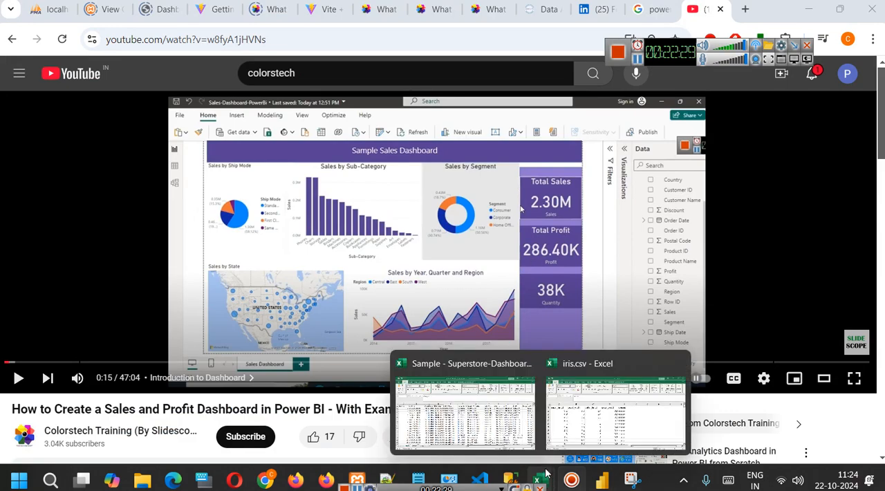
{"action": "left_click", "coordinate": [451, 408]}
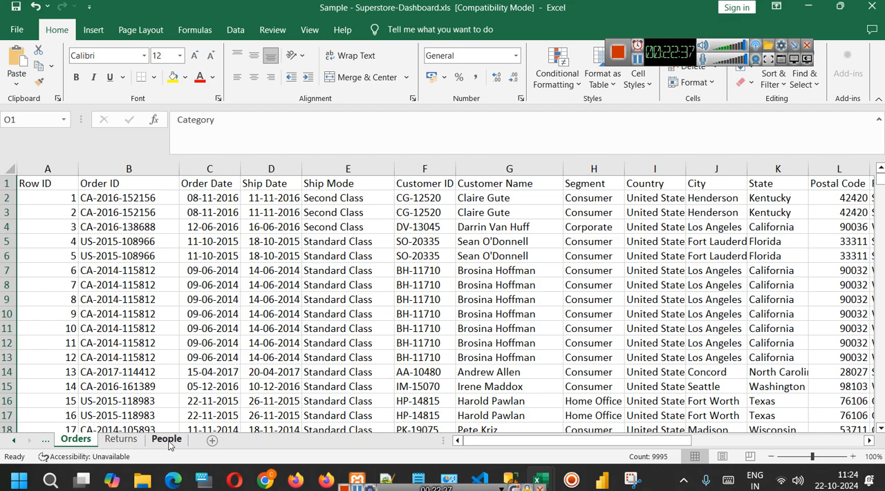
{"action": "left_click", "coordinate": [128, 443]}
{"action": "left_click", "coordinate": [178, 444]}
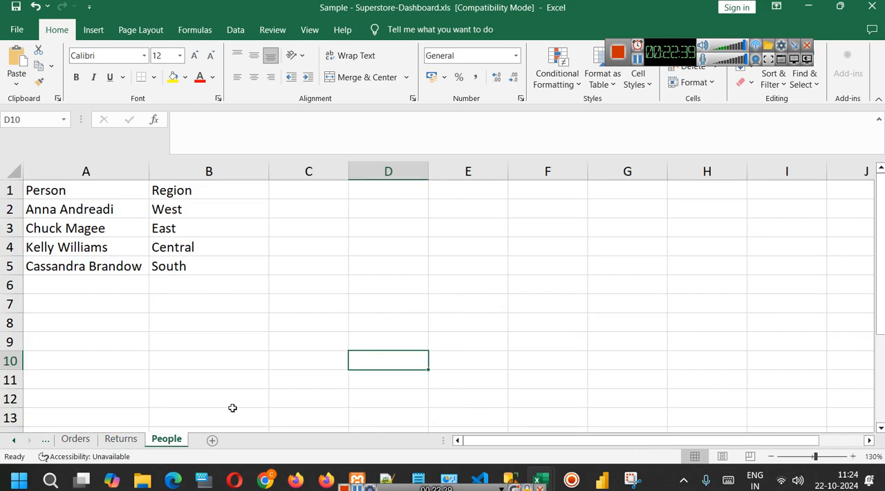
{"action": "left_click", "coordinate": [808, 7]}
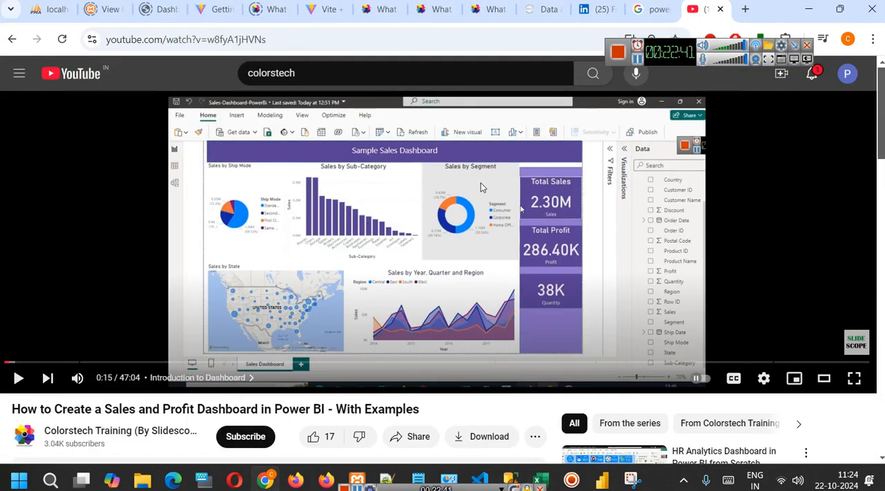
View the IPL Analytics Dashboard in the YouTube tutorial at a larger page zoom, pause the video and restore the zoom.
{"action": "left_click", "coordinate": [640, 60]}
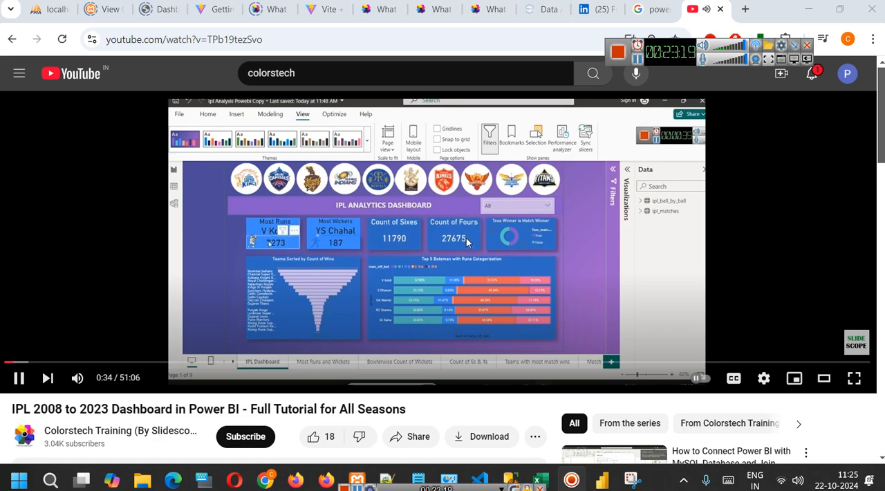
{"action": "key", "text": "ctrl+plus"}
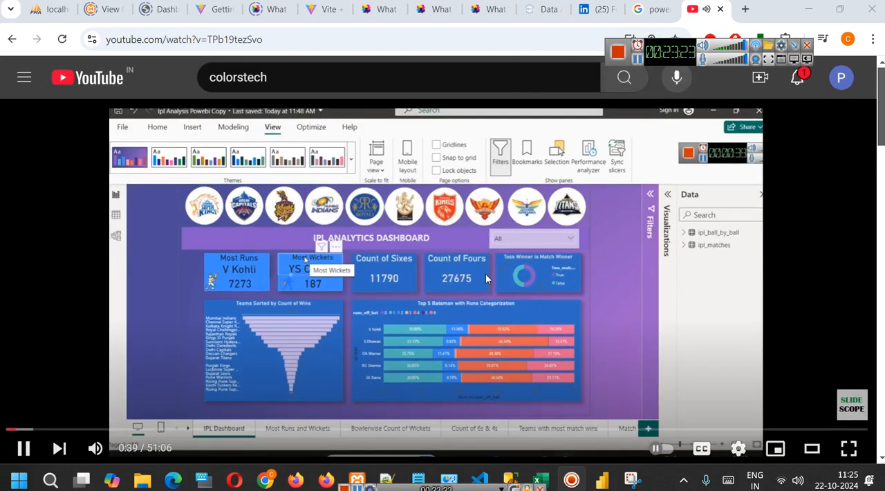
{"action": "left_click", "coordinate": [545, 269]}
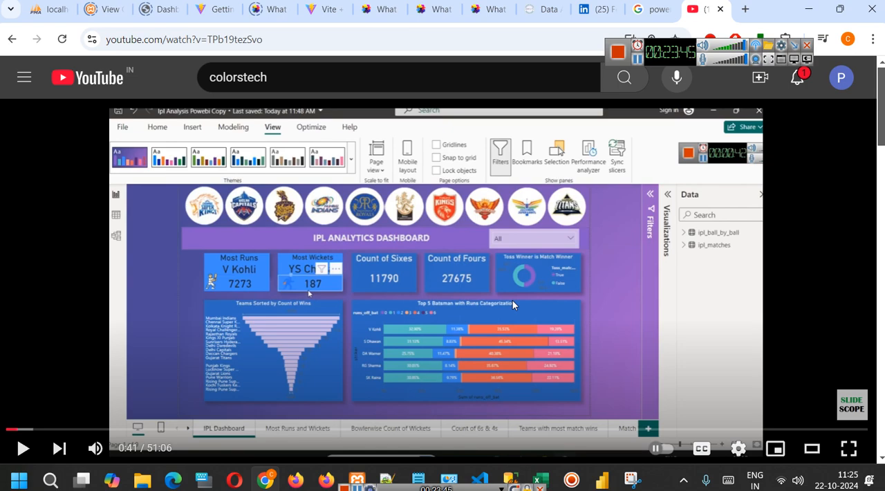
{"action": "key", "text": "ctrl+minus"}
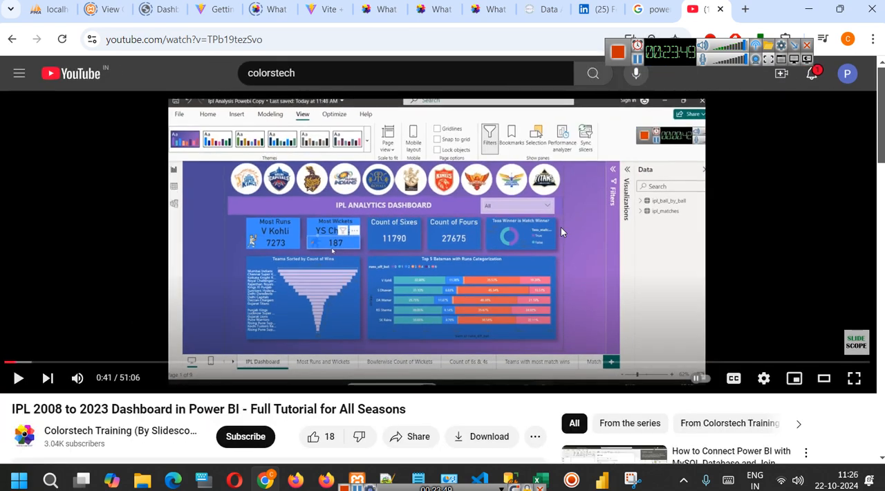
Switch back to the Sample - Superstore-Dashboard workbook in Excel and view its Orders sheet.
{"action": "mouse_move", "coordinate": [539, 470]}
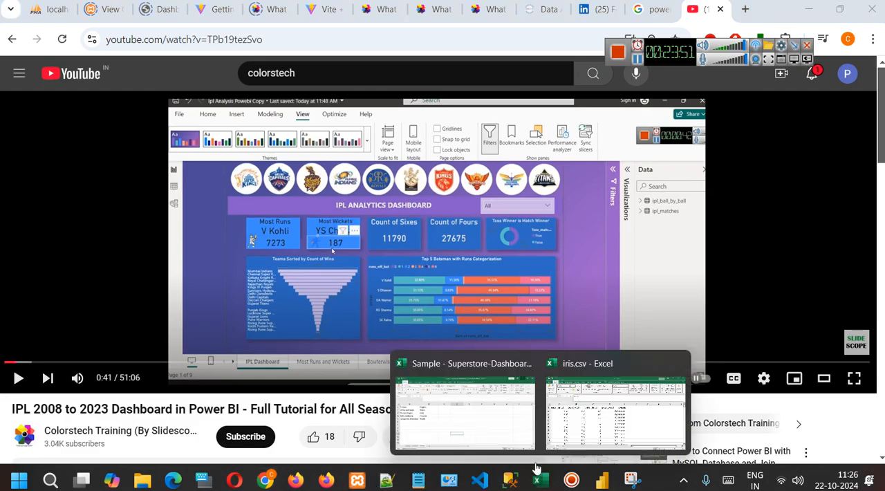
{"action": "left_click", "coordinate": [464, 415]}
{"action": "left_click", "coordinate": [75, 439]}
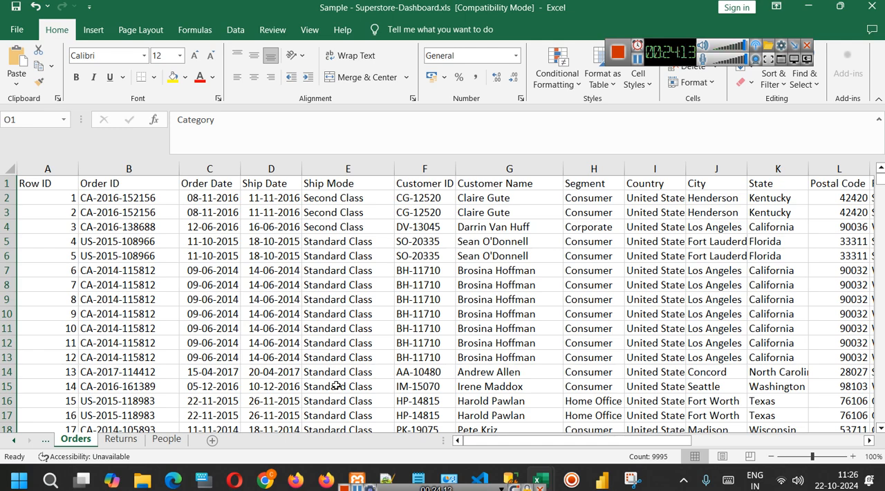
Launch Excel with a new blank workbook.
{"action": "key", "text": "super+r"}
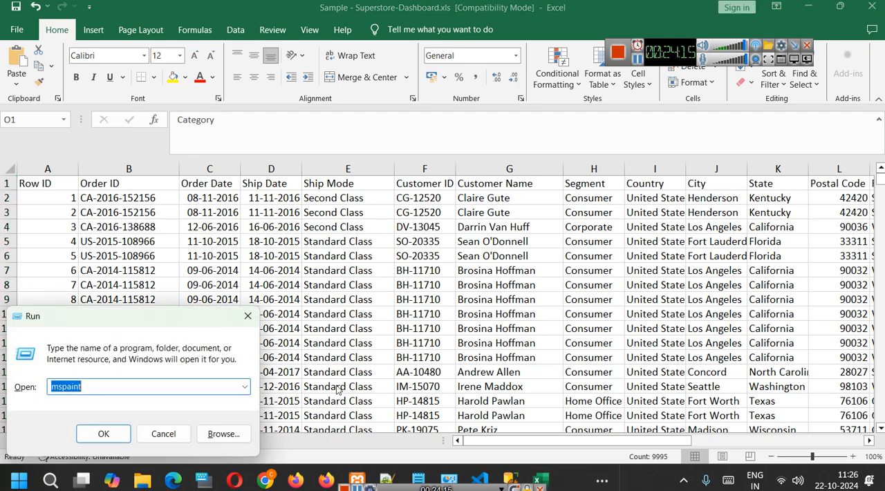
{"action": "type", "text": "ex"}
{"action": "key", "text": "Down"}
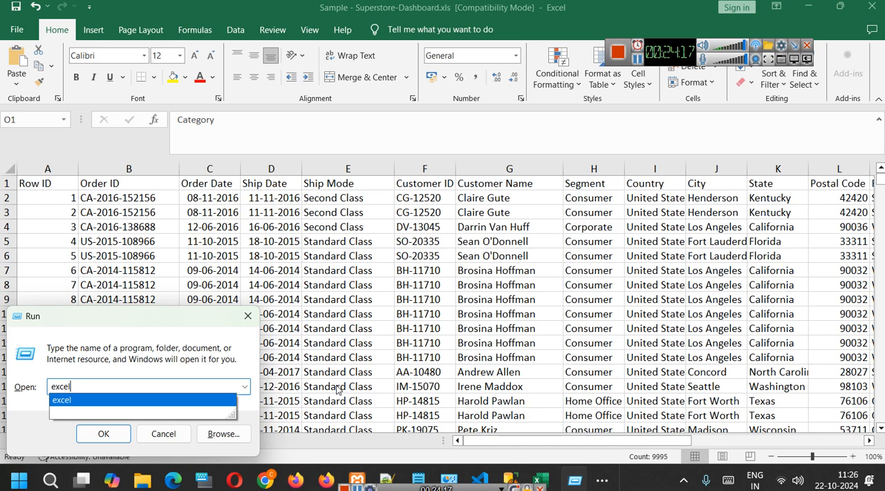
{"action": "key", "text": "Return"}
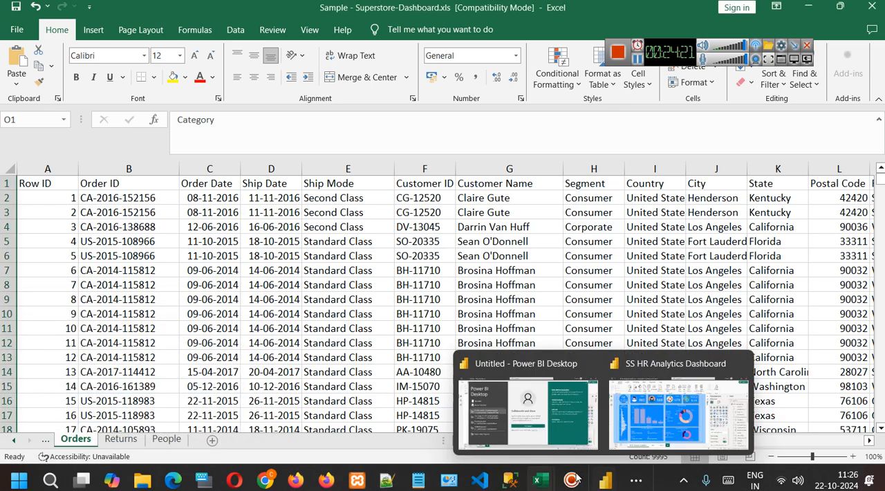
{"action": "scroll", "coordinate": [214, 285], "scroll_direction": "up", "scroll_amount": 1}
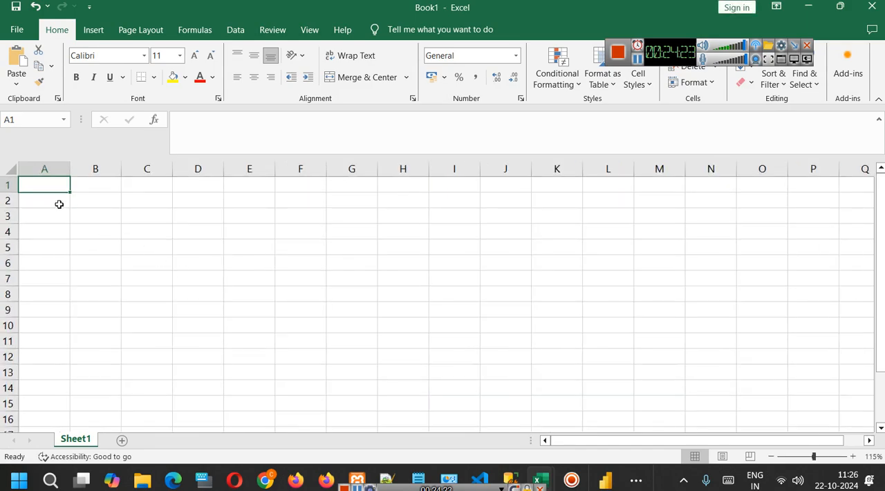
Enter the headers ProductName in A1 and Price in B1, and widen column A to fit its header.
{"action": "double_click", "coordinate": [55, 186]}
{"action": "type", "text": "ProductName"}
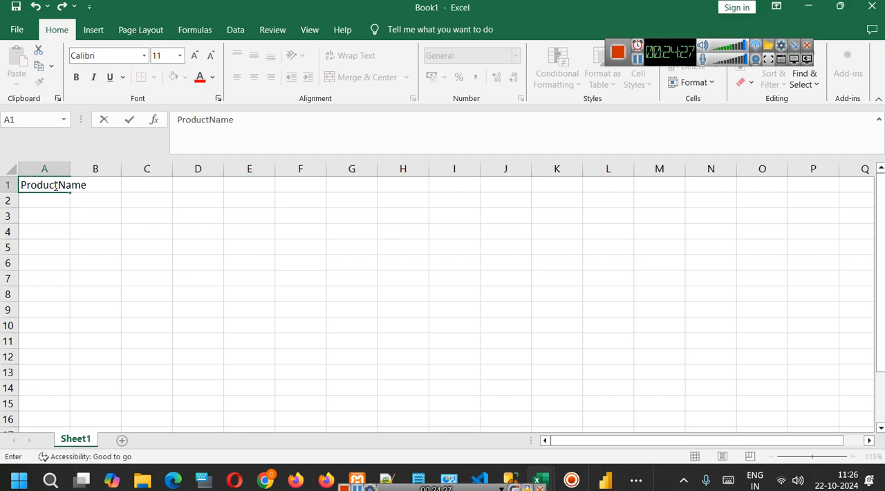
{"action": "key", "text": "Tab"}
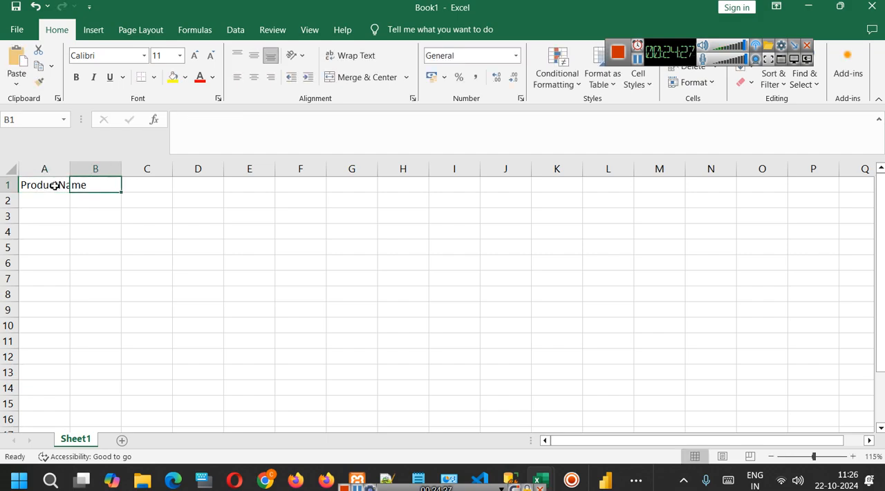
{"action": "type", "text": "Price"}
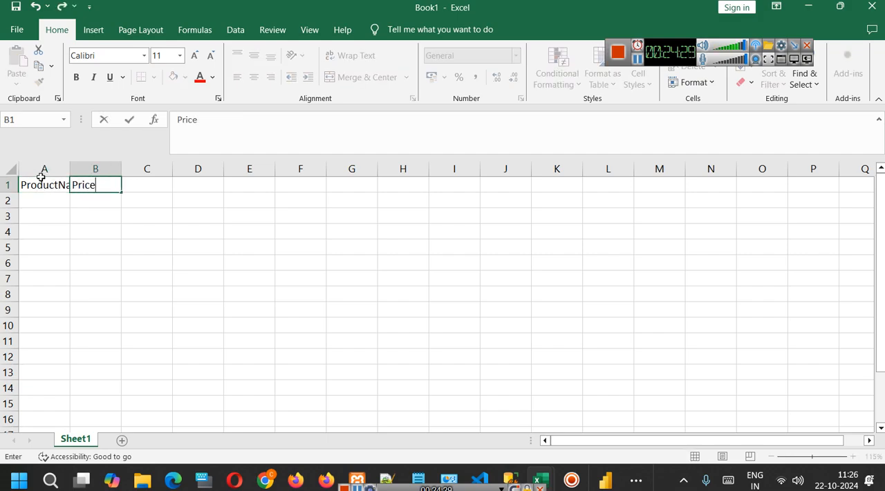
{"action": "left_click", "coordinate": [76, 214]}
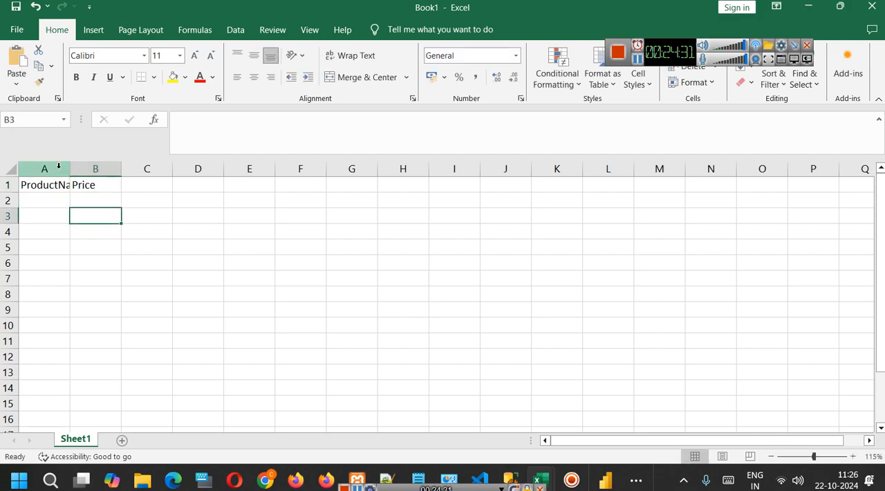
{"action": "left_click_drag", "start_coordinate": [69, 168], "coordinate": [98, 169]}
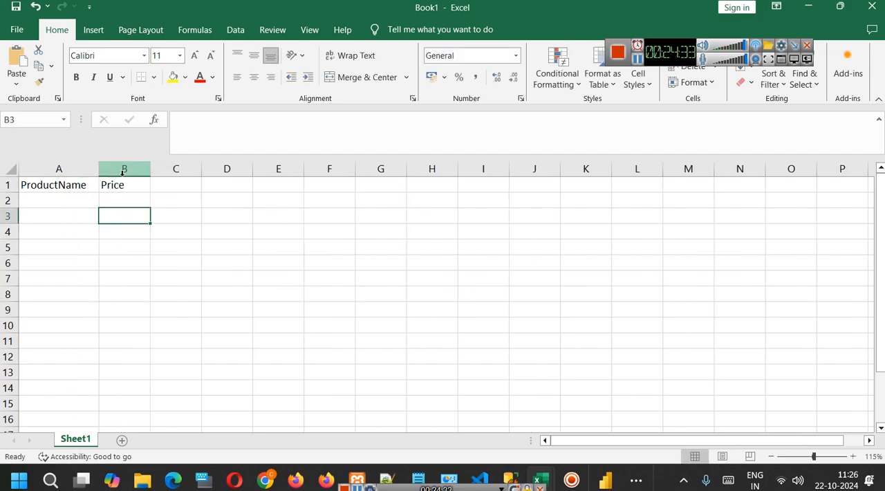
Add the header TaxPC in cell C1.
{"action": "left_click", "coordinate": [173, 183]}
{"action": "type", "text": "Taxc"}
{"action": "key", "text": "BackSpace"}
{"action": "type", "text": "Pe"}
{"action": "key", "text": "BackSpace"}
{"action": "type", "text": "C"}
{"action": "left_click", "coordinate": [236, 228]}
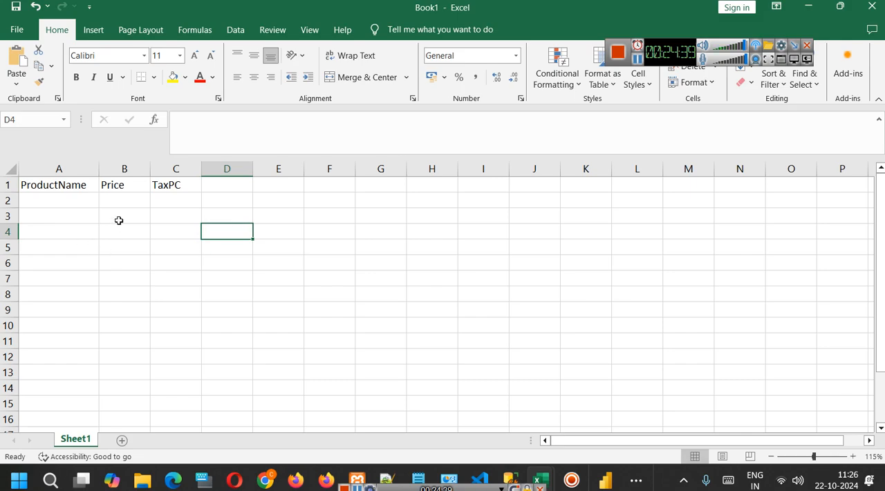
Fill row 2 with product A, price 1200 and tax percentage 18.
{"action": "left_click", "coordinate": [60, 198]}
{"action": "type", "text": "A"}
{"action": "left_click", "coordinate": [114, 201]}
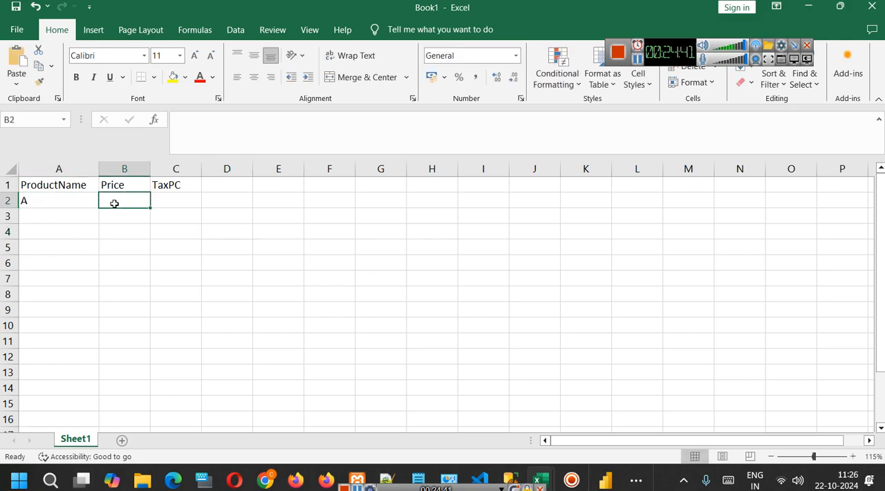
{"action": "type", "text": "1200"}
{"action": "left_click", "coordinate": [176, 198]}
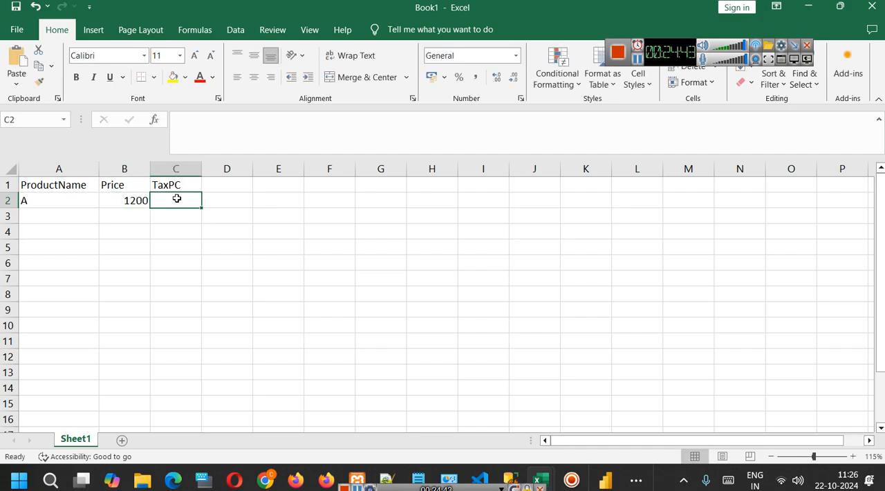
{"action": "type", "text": "18"}
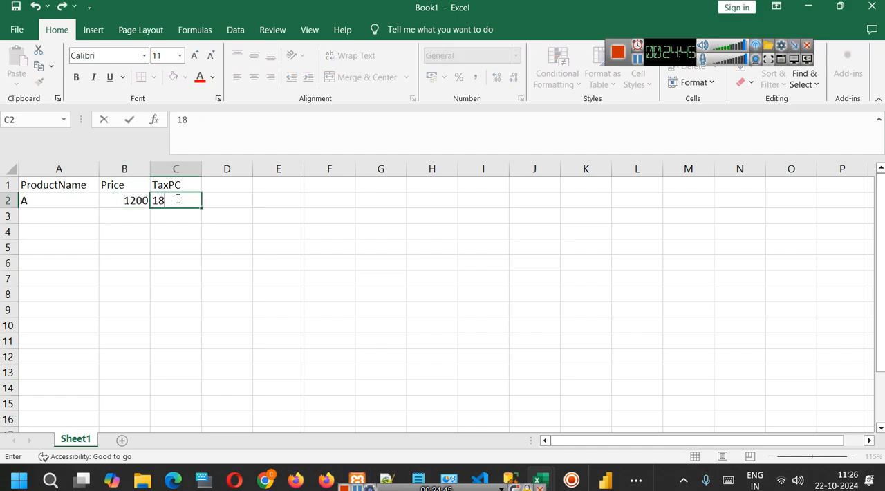
{"action": "left_click", "coordinate": [225, 246]}
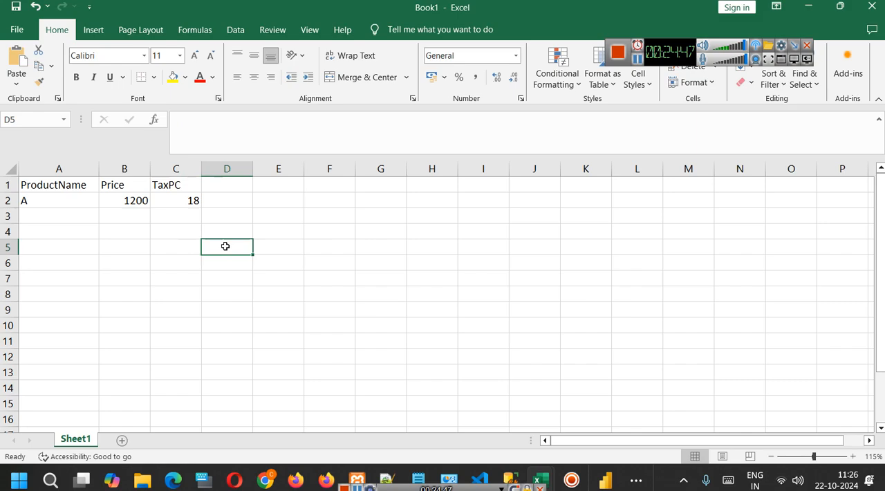
Add the header FinalPrice in cell D1.
{"action": "double_click", "coordinate": [236, 185]}
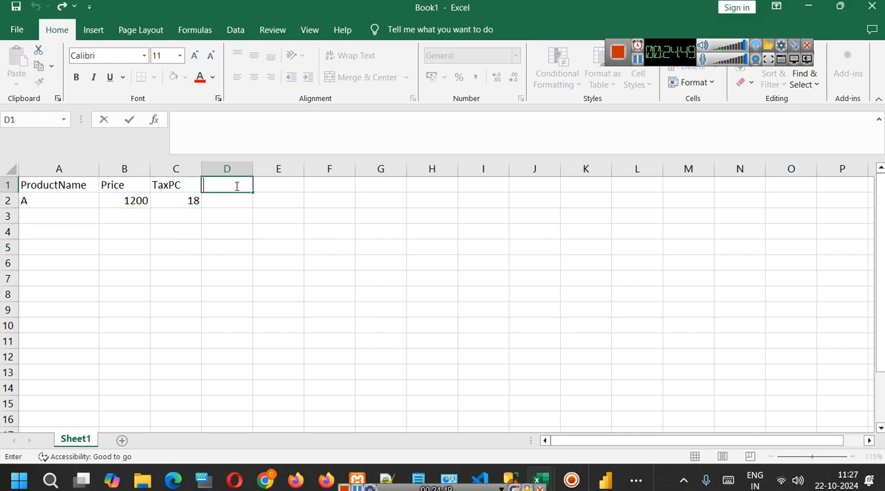
{"action": "type", "text": "FinalPrice"}
{"action": "left_click", "coordinate": [235, 228]}
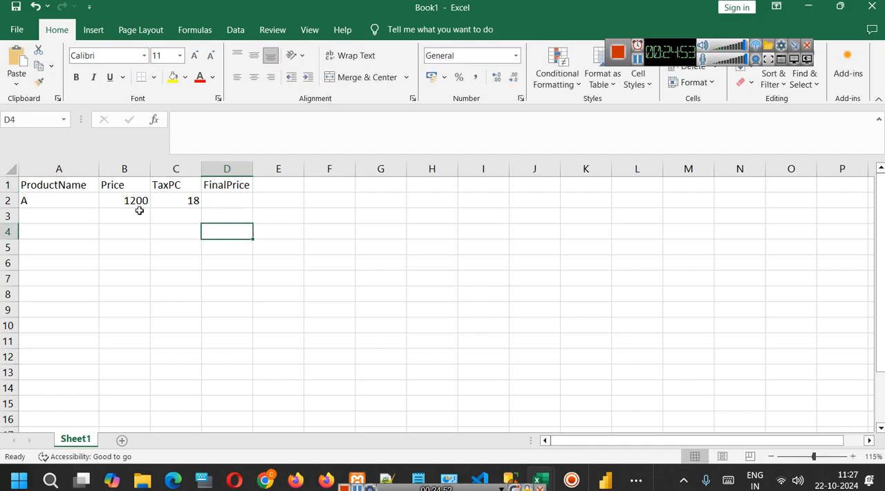
Open price cell B2 for editing and switch to the POWER BI For Beginners notes in Notepad.
{"action": "double_click", "coordinate": [133, 200]}
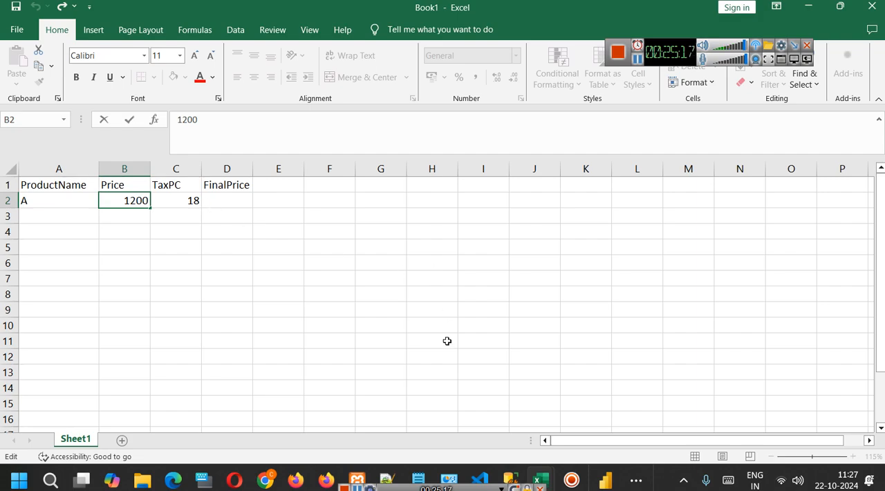
{"action": "mouse_move", "coordinate": [426, 477]}
{"action": "left_click", "coordinate": [470, 413]}
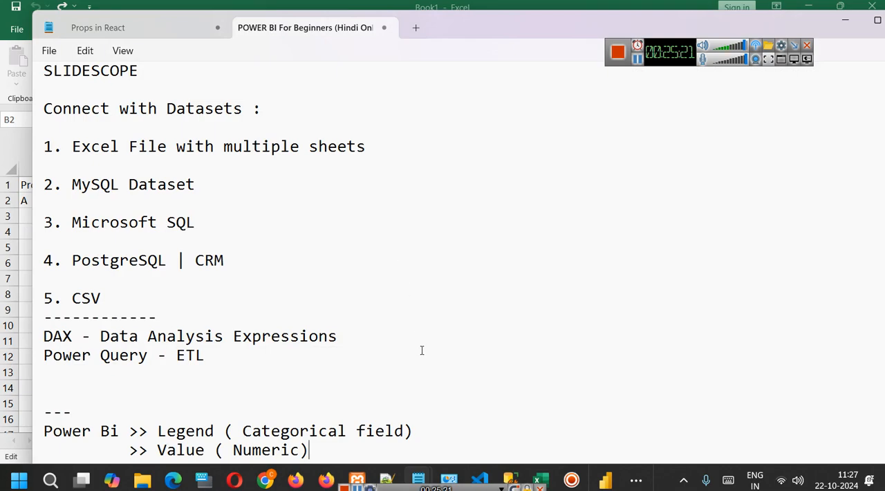
Maximize the notes and add the line "Calculated Columns" below the Legend and Value entries.
{"action": "key", "text": "Return"}
{"action": "key", "text": "Return"}
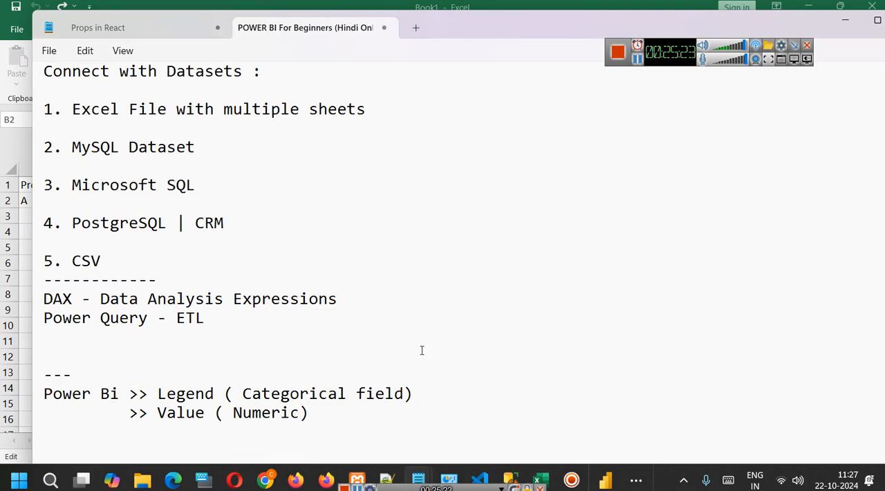
{"action": "key", "text": "super+Up"}
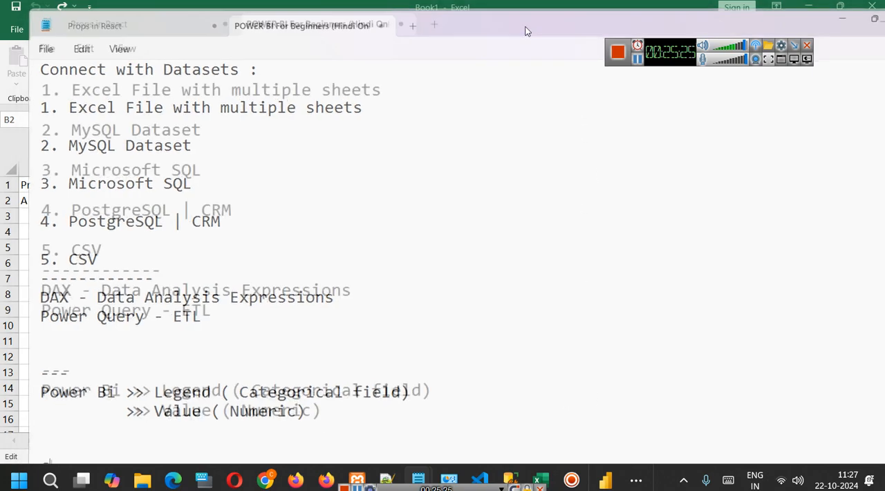
{"action": "type", "text": "Calc"}
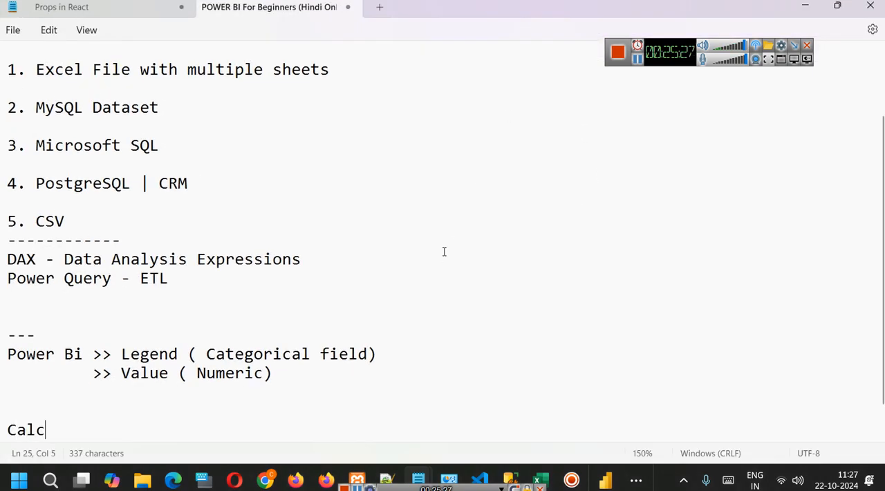
{"action": "type", "text": "ulated "}
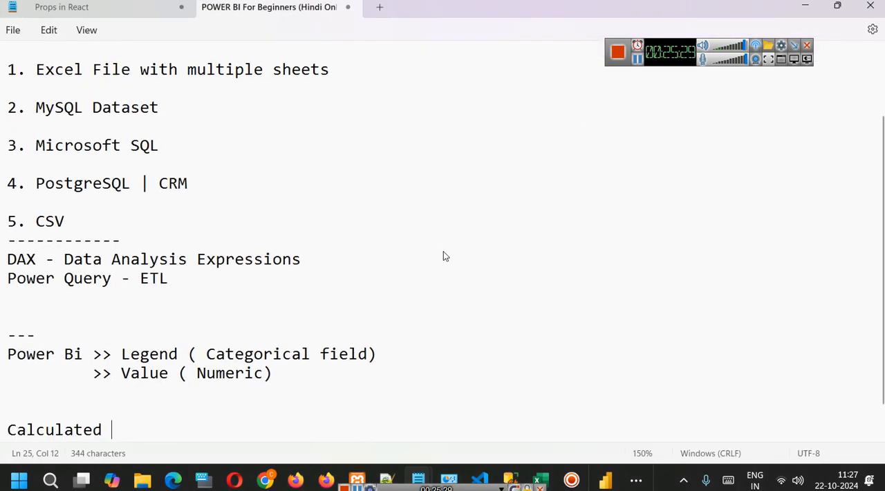
{"action": "type", "text": "Columns"}
{"action": "key", "text": "Return"}
Add the line "Calculated Table" under Calculated Columns in the notes.
{"action": "type", "text": "C"}
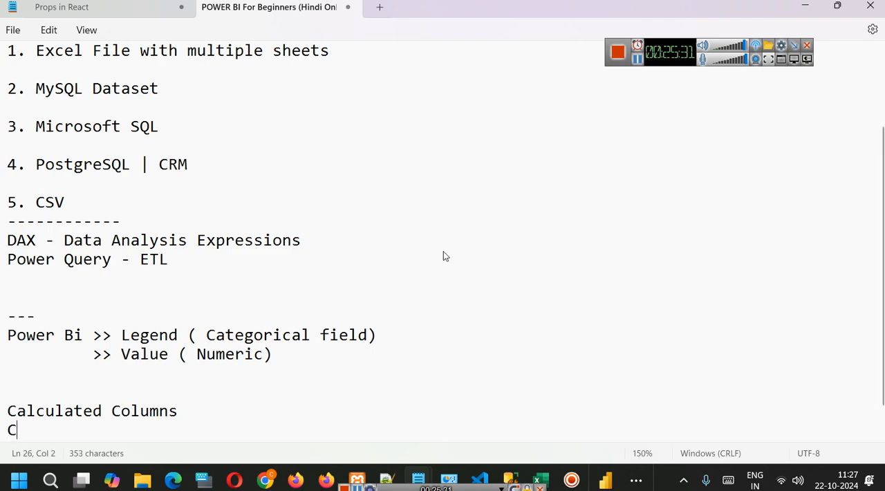
{"action": "type", "text": "alculated Tal"}
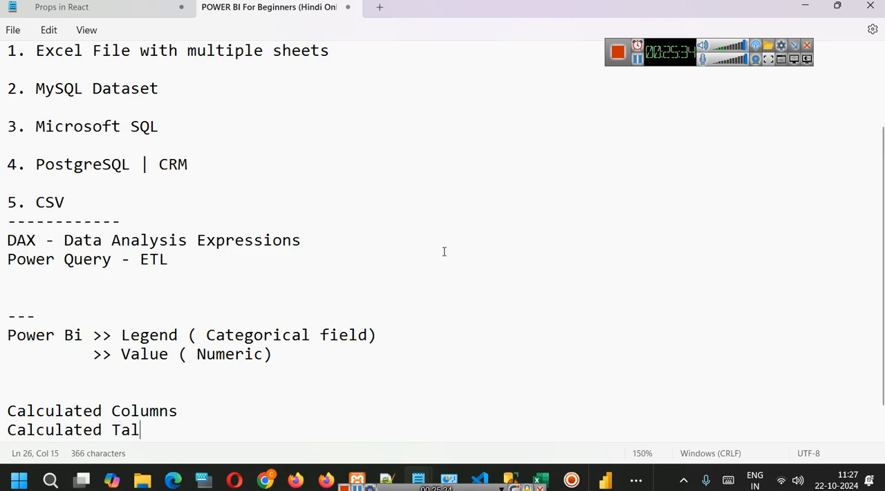
{"action": "key", "text": "BackSpace"}
{"action": "type", "text": "ble"}
{"action": "key", "text": "Return"}
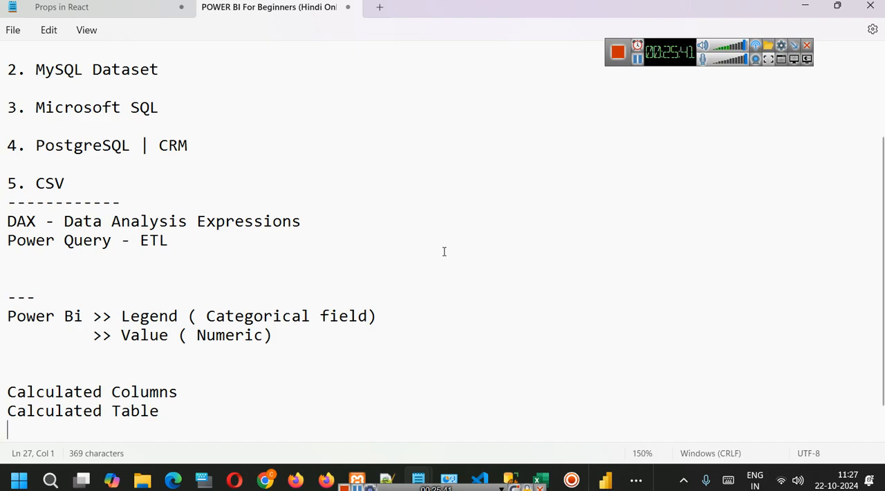
Add the line "Calculated Measure" under Calculated Table in the notes.
{"action": "type", "text": "Calu"}
{"action": "key", "text": "BackSpace"}
{"action": "type", "text": "culated Measut"}
{"action": "type", "text": "e"}
{"action": "left_click", "coordinate": [215, 379]}
Switch to Excel, minimize the Sample - Superstore-Dashboard workbook and close the Book1 product price workbook without saving.
{"action": "mouse_move", "coordinate": [535, 472]}
{"action": "left_click", "coordinate": [416, 410]}
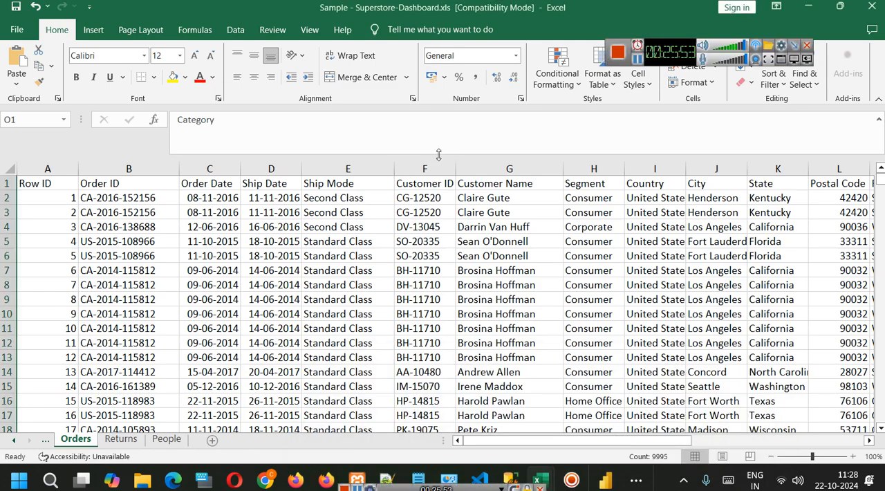
{"action": "left_click", "coordinate": [809, 6]}
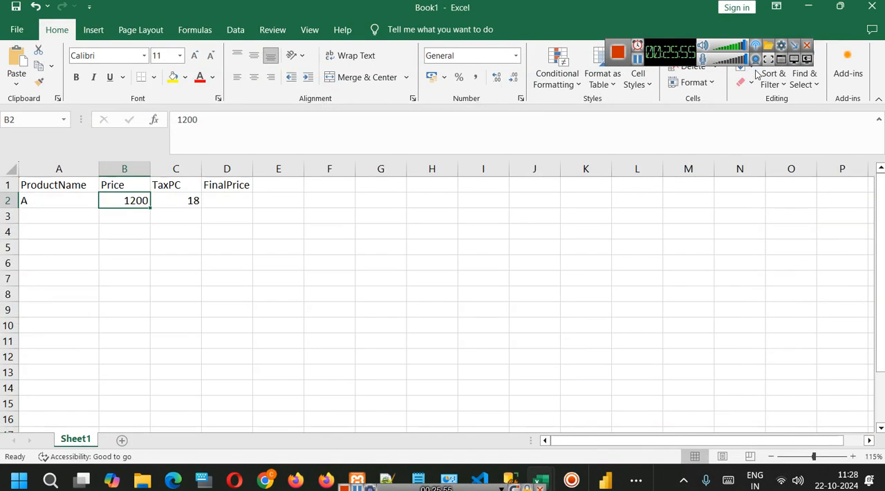
{"action": "left_click_drag", "start_coordinate": [55, 183], "coordinate": [213, 201]}
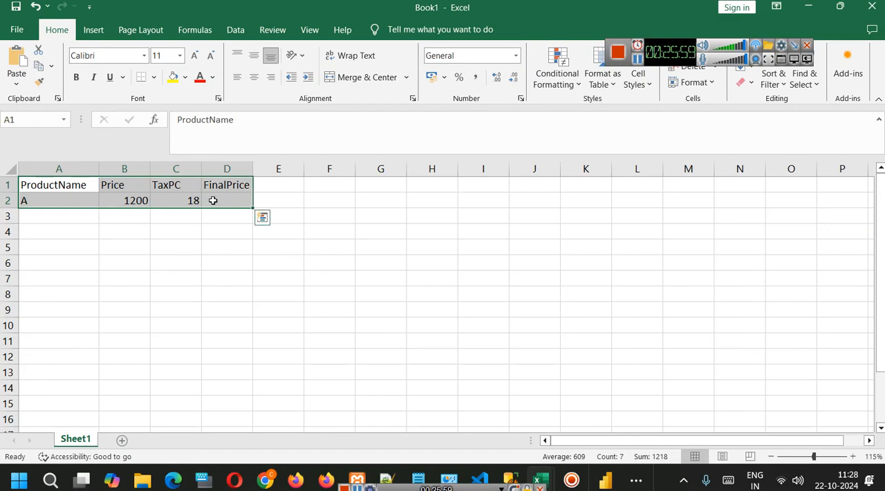
{"action": "left_click", "coordinate": [863, 6]}
{"action": "left_click", "coordinate": [522, 261]}
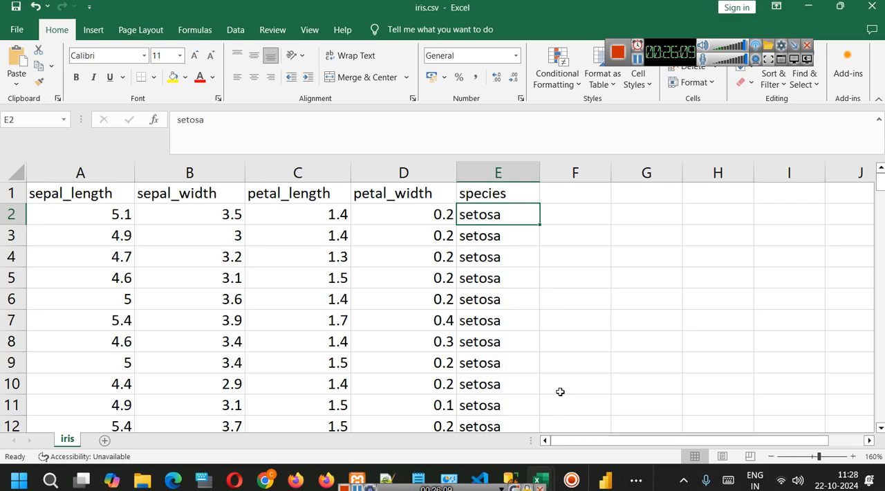
Switch to Power BI Desktop, close the SS HR Analytics Dashboard report and dismiss the start screen of the untitled report.
{"action": "left_click", "coordinate": [604, 479]}
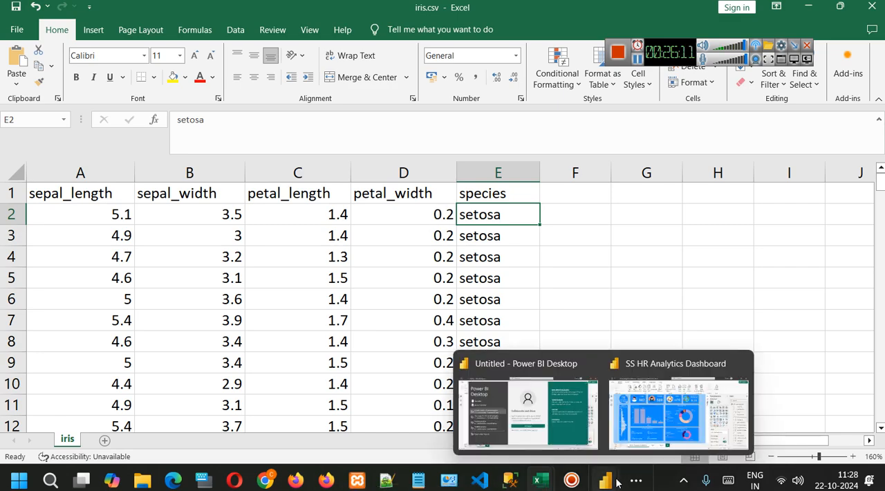
{"action": "left_click", "coordinate": [676, 396]}
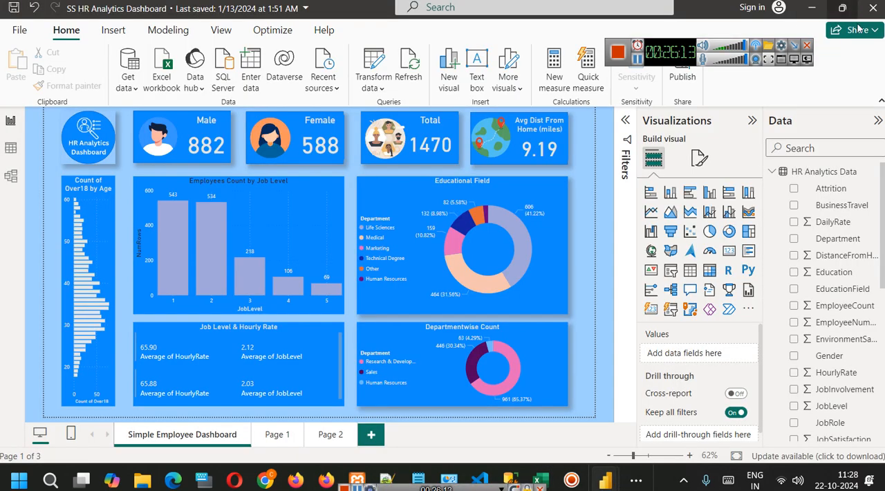
{"action": "left_click", "coordinate": [872, 9]}
{"action": "left_click", "coordinate": [480, 264]}
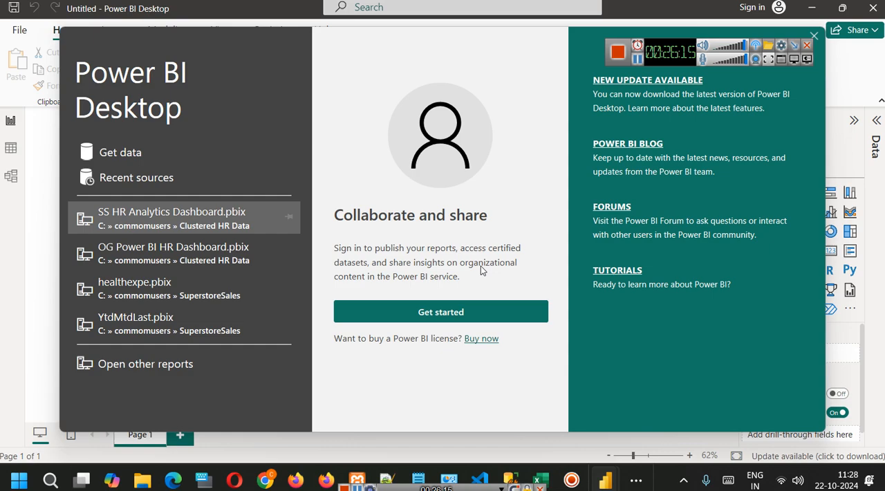
{"action": "left_click_drag", "start_coordinate": [674, 57], "coordinate": [804, 52]}
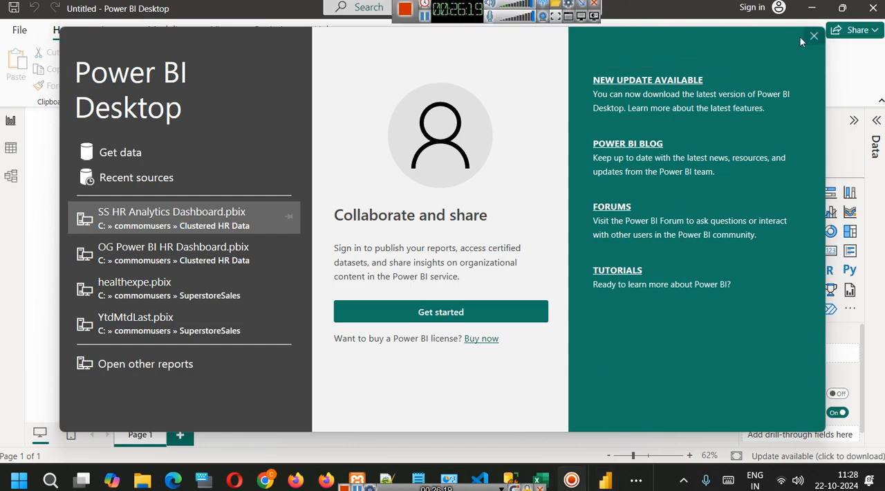
{"action": "left_click", "coordinate": [813, 33]}
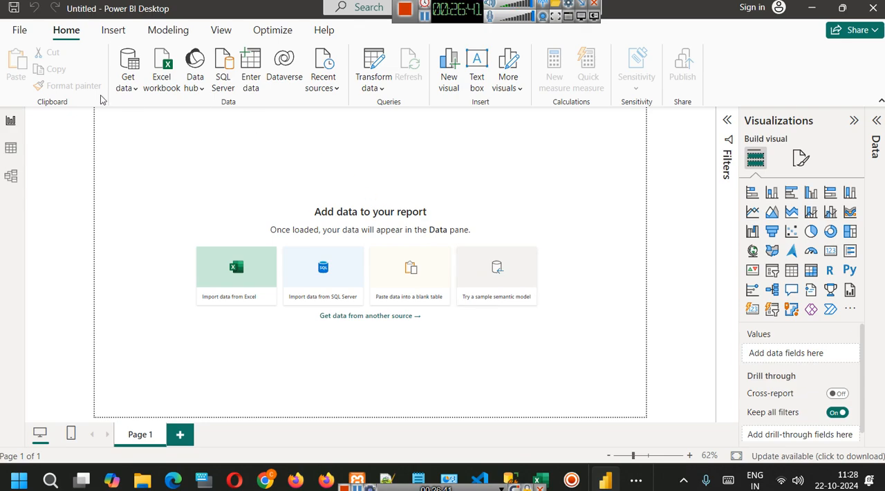
Look over the Insert and Home commands and display the common data sources for getting data.
{"action": "left_click", "coordinate": [177, 34]}
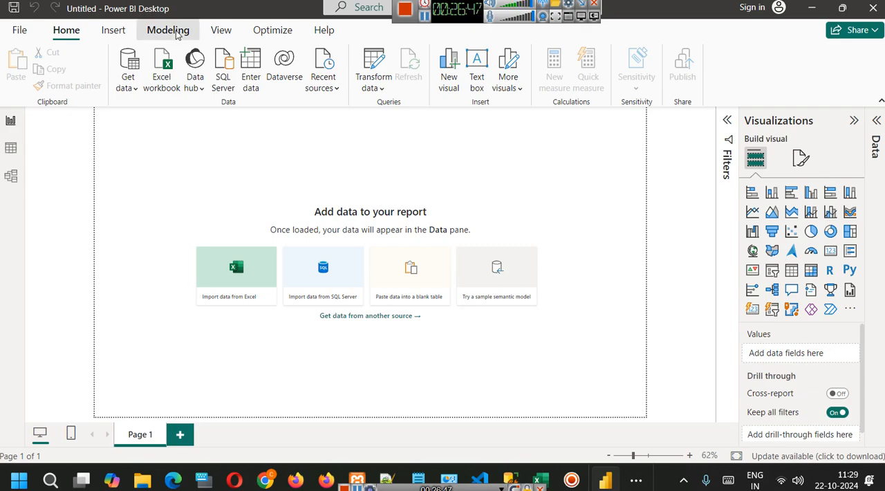
{"action": "left_click", "coordinate": [105, 31]}
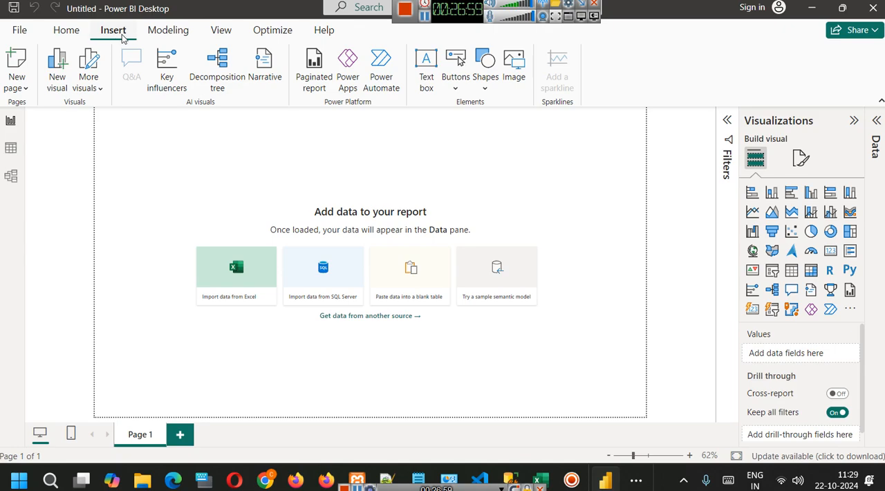
{"action": "left_click", "coordinate": [72, 36]}
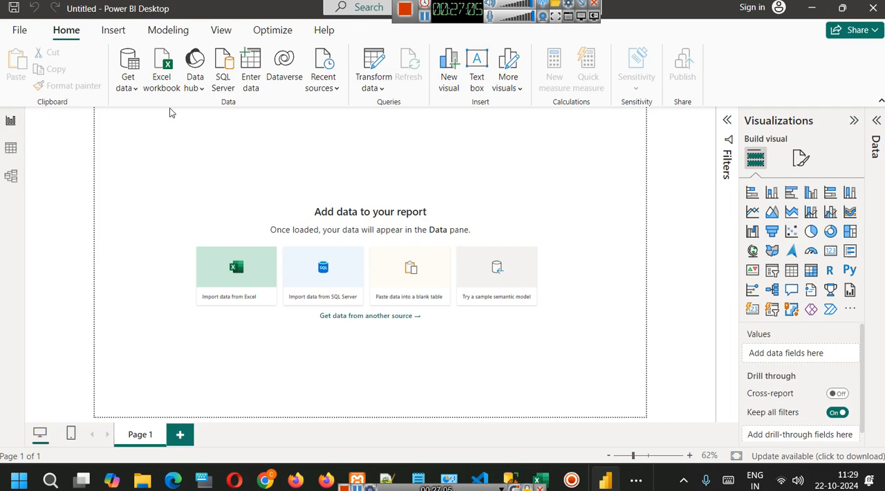
{"action": "left_click", "coordinate": [128, 85]}
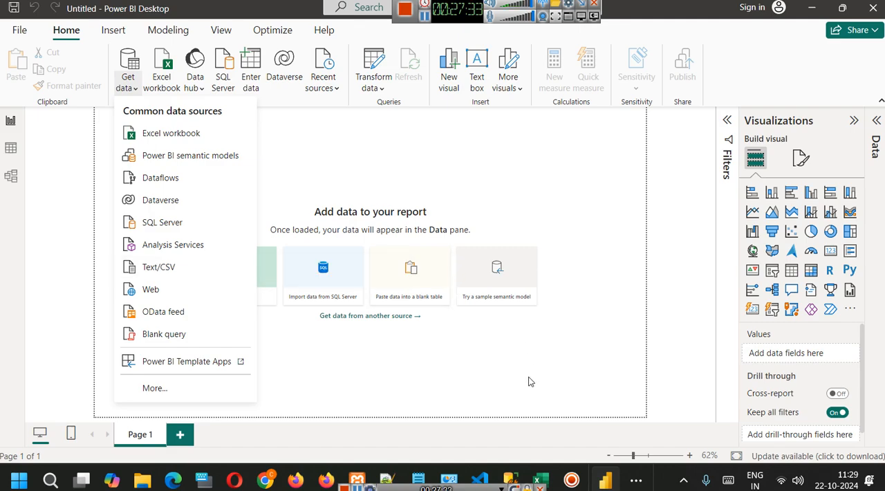
Review the iris.csv rows in Excel and the labelled iris species image in the browser.
{"action": "mouse_move", "coordinate": [546, 470]}
{"action": "left_click", "coordinate": [560, 421]}
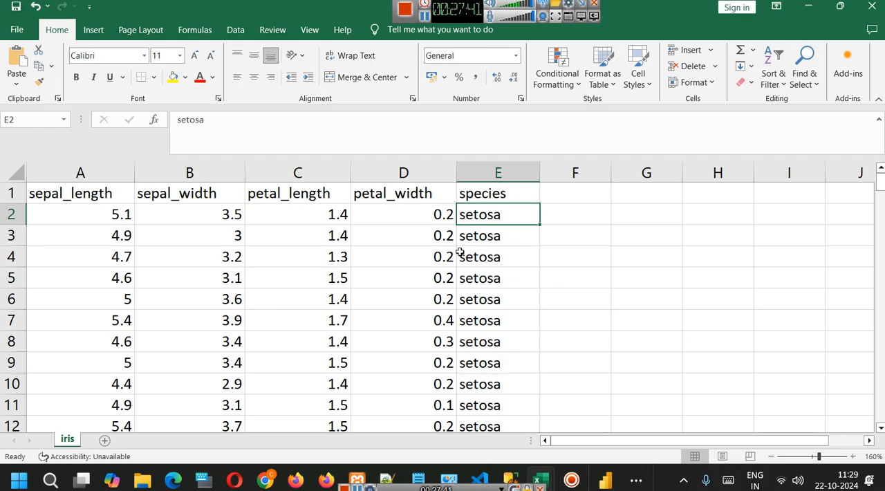
{"action": "scroll", "coordinate": [460, 253], "scroll_direction": "down", "scroll_amount": 15}
{"action": "scroll", "coordinate": [459, 250], "scroll_direction": "down", "scroll_amount": 5}
{"action": "scroll", "coordinate": [464, 263], "scroll_direction": "up", "scroll_amount": 20}
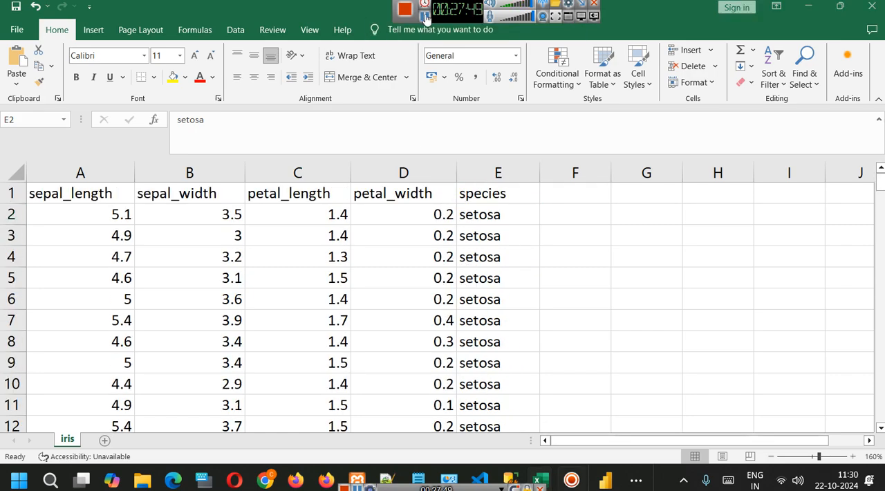
{"action": "key", "text": "alt+Tab"}
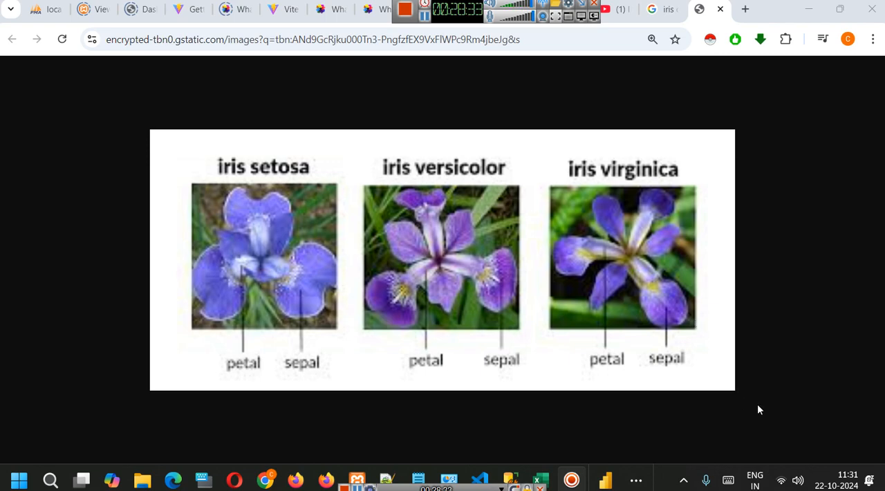
Switch to Power BI Desktop and open iris.csv from the datasets folder as a Text/CSV data source.
{"action": "left_click", "coordinate": [615, 484]}
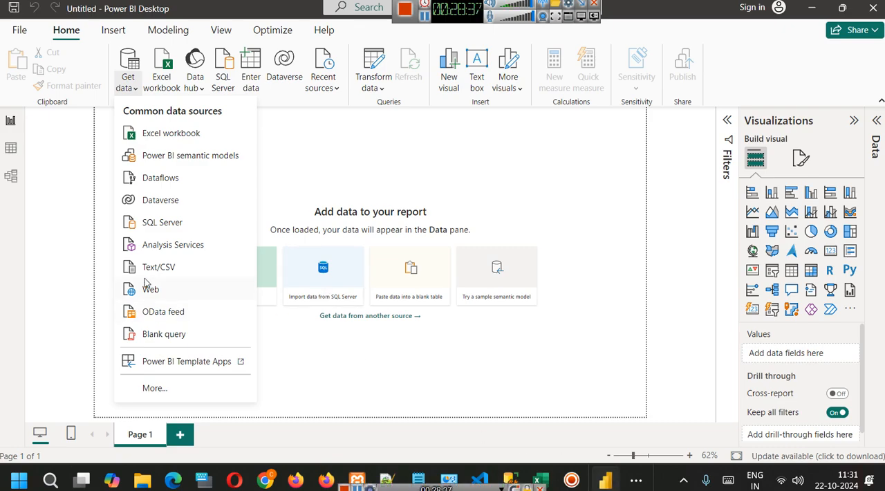
{"action": "left_click", "coordinate": [185, 271]}
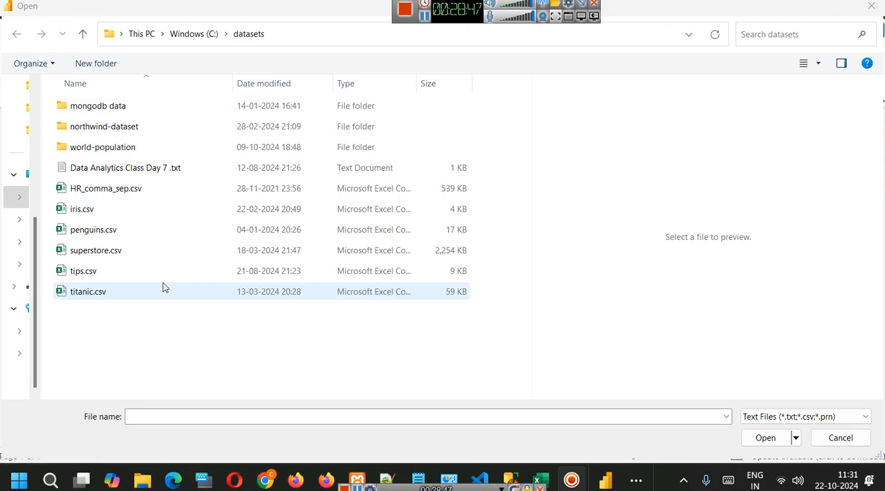
{"action": "left_click", "coordinate": [90, 213]}
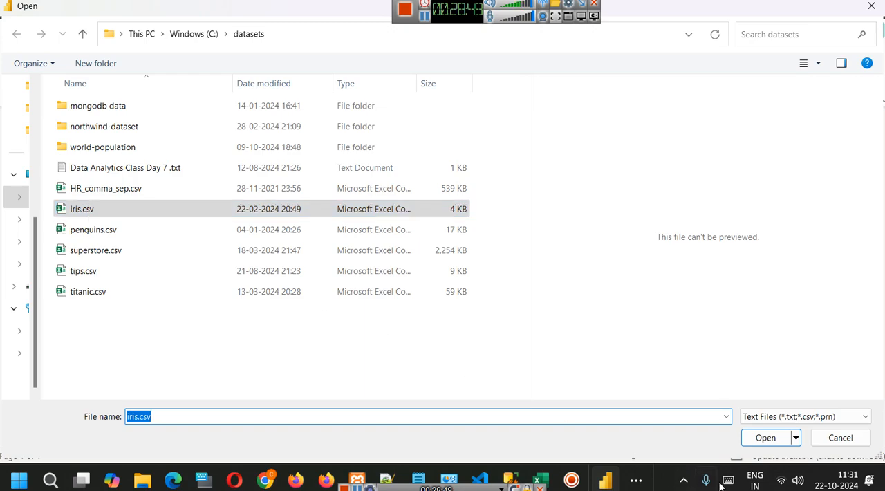
{"action": "left_click", "coordinate": [755, 441]}
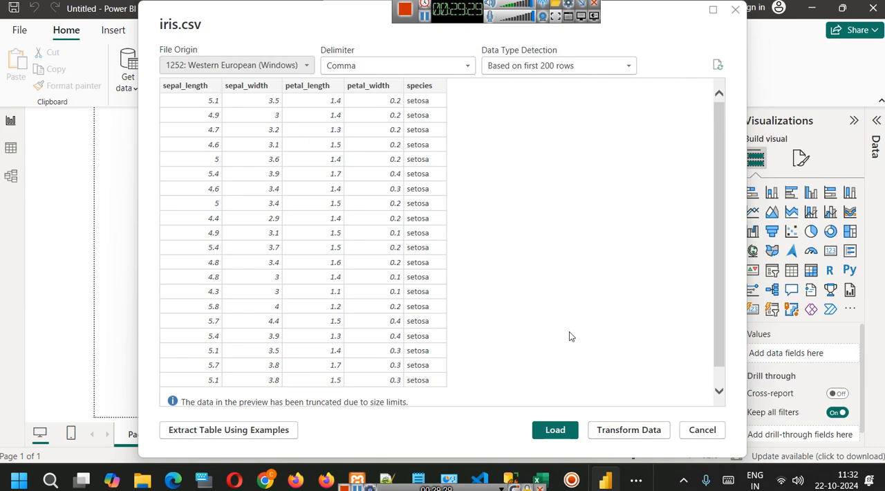
Compare the import preview with the iris.csv sheet in Excel and return to the preview.
{"action": "mouse_move", "coordinate": [543, 470]}
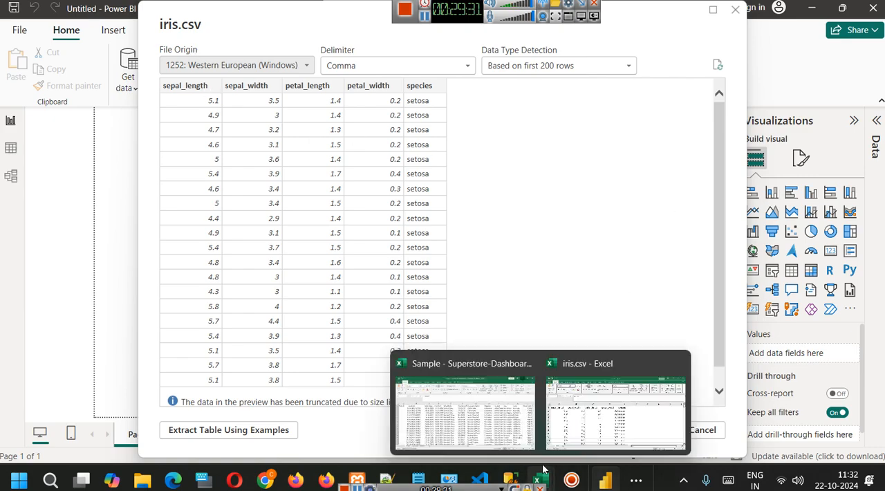
{"action": "left_click", "coordinate": [589, 414]}
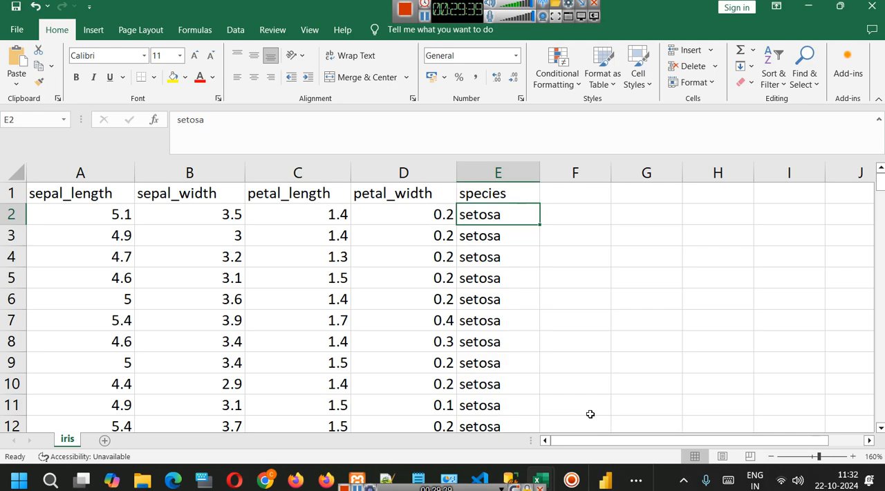
{"action": "left_click", "coordinate": [808, 5]}
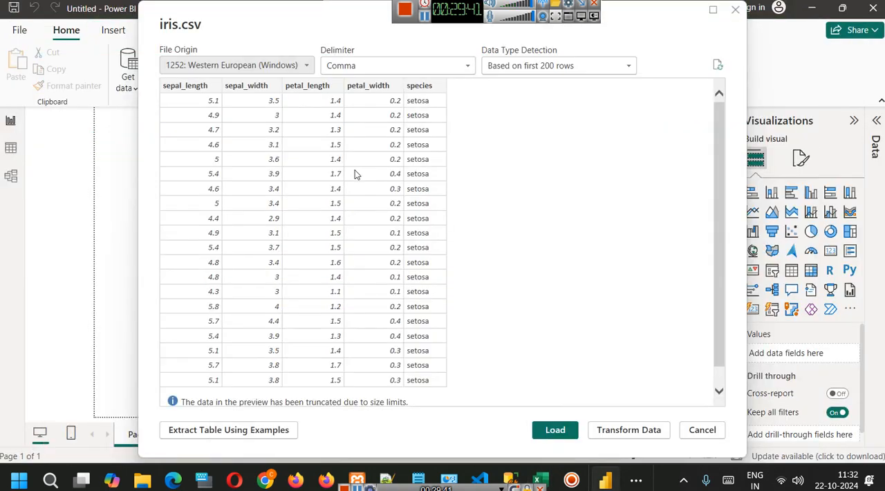
Load the iris.csv data into the report and expand the iris table to list its fields.
{"action": "left_click", "coordinate": [557, 430]}
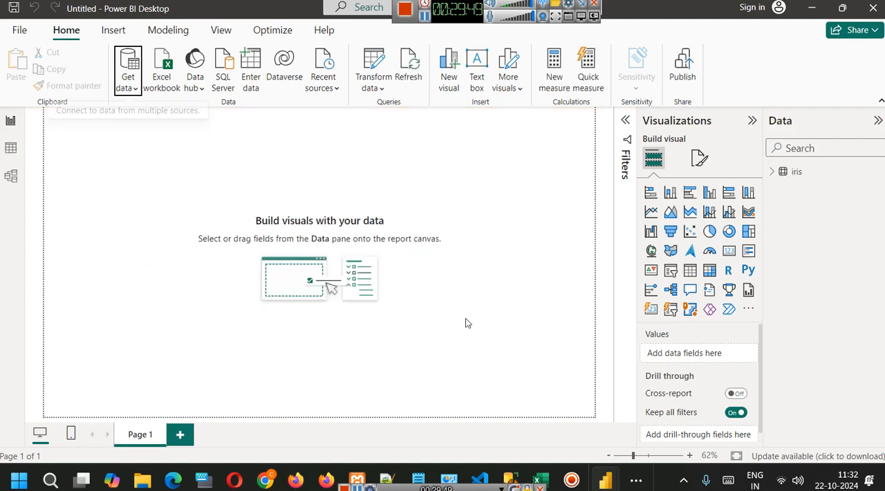
{"action": "left_click", "coordinate": [772, 172]}
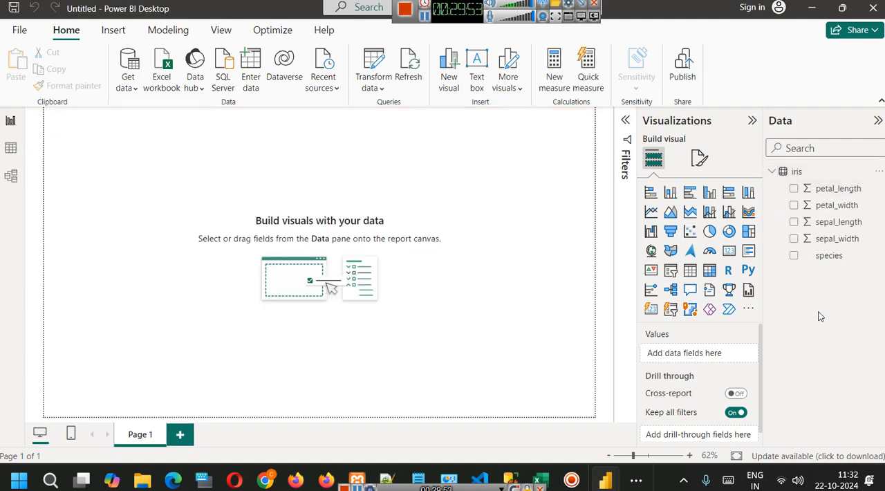
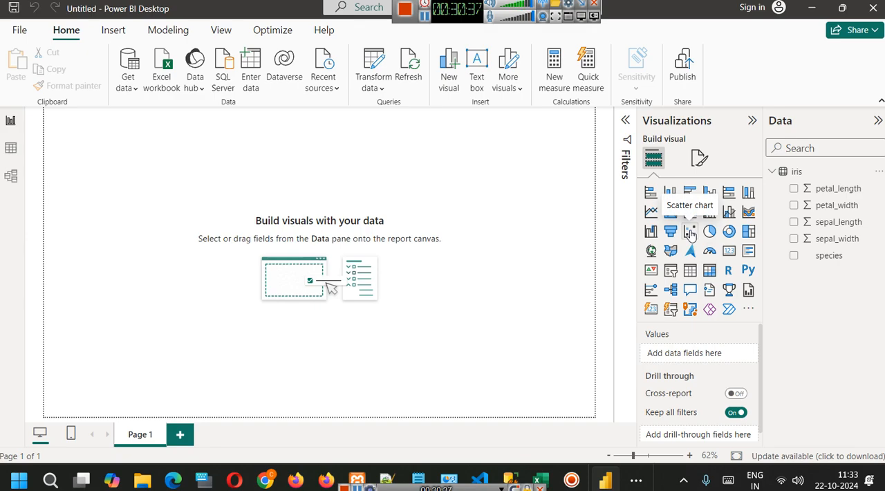
Add a scatter chart to the report page, enlarge it and place it near the middle of the canvas.
{"action": "left_click", "coordinate": [689, 234]}
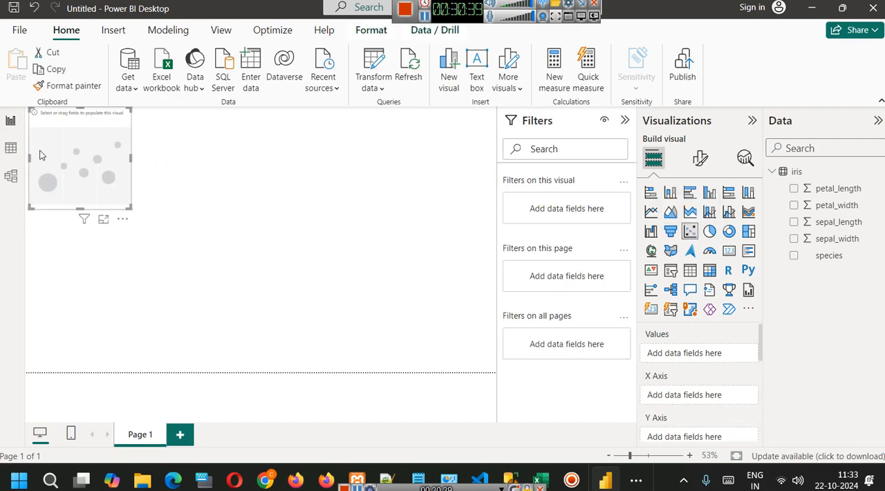
{"action": "left_click_drag", "start_coordinate": [78, 166], "coordinate": [243, 209]}
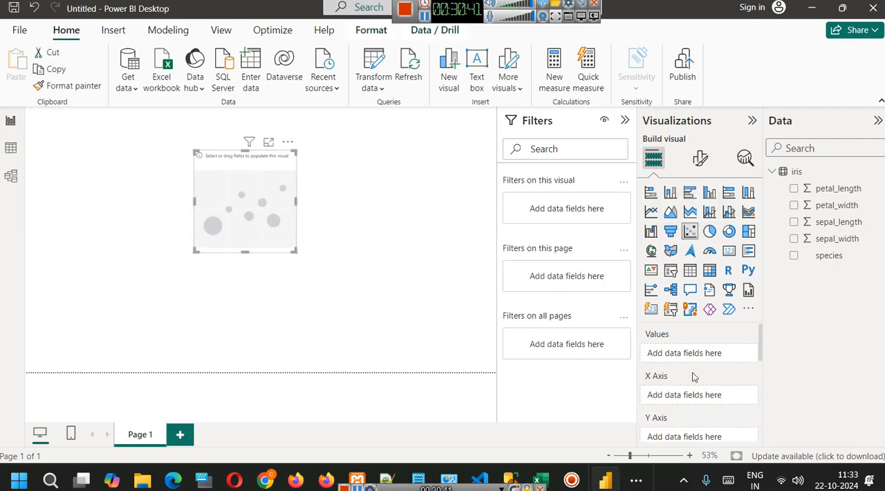
{"action": "scroll", "coordinate": [643, 404], "scroll_direction": "down", "scroll_amount": 2}
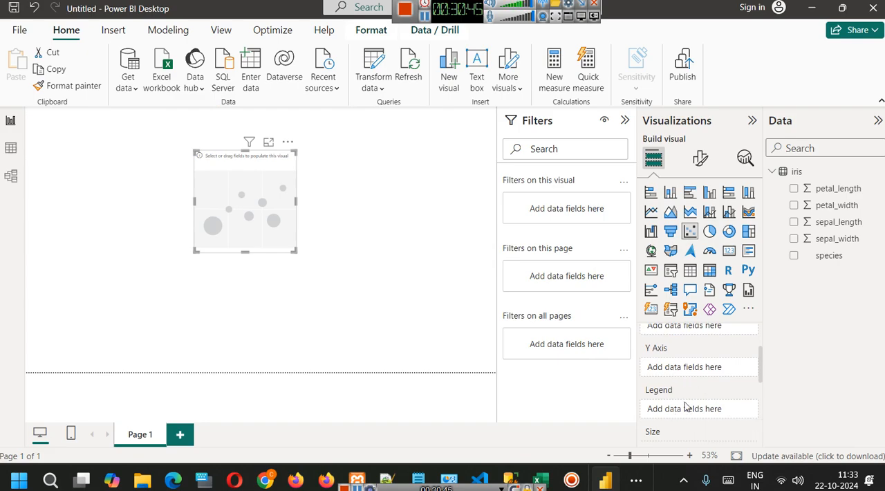
{"action": "scroll", "coordinate": [684, 407], "scroll_direction": "up", "scroll_amount": 2}
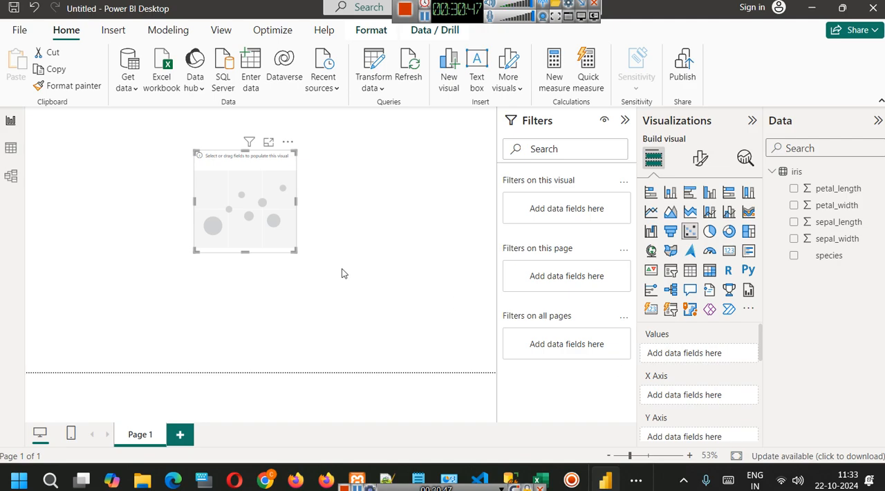
{"action": "left_click_drag", "start_coordinate": [296, 254], "coordinate": [381, 326]}
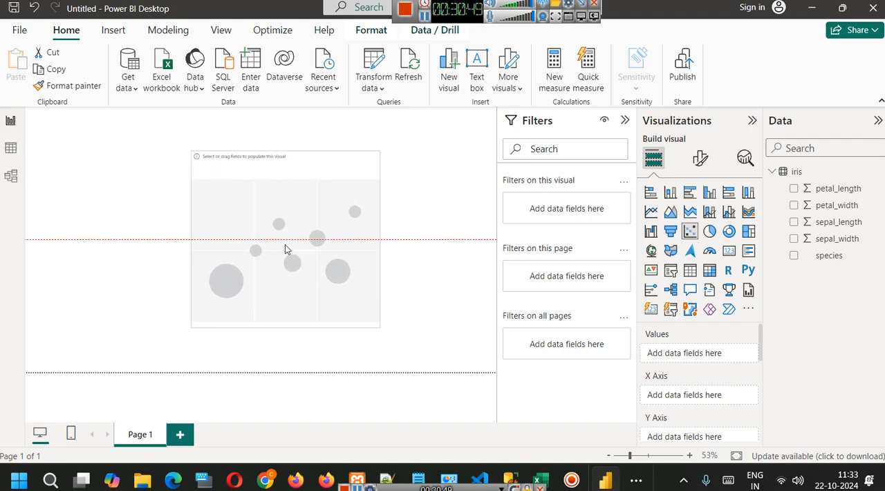
{"action": "left_click_drag", "start_coordinate": [297, 251], "coordinate": [255, 228]}
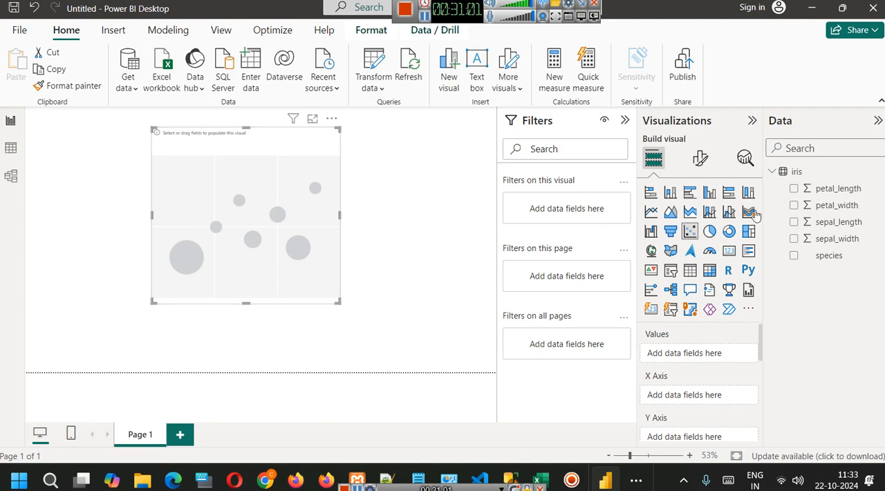
Assign petal_length to the X axis, petal_width to the Y axis and species to the legend, and enlarge the scatter chart.
{"action": "left_click_drag", "start_coordinate": [817, 192], "coordinate": [687, 395]}
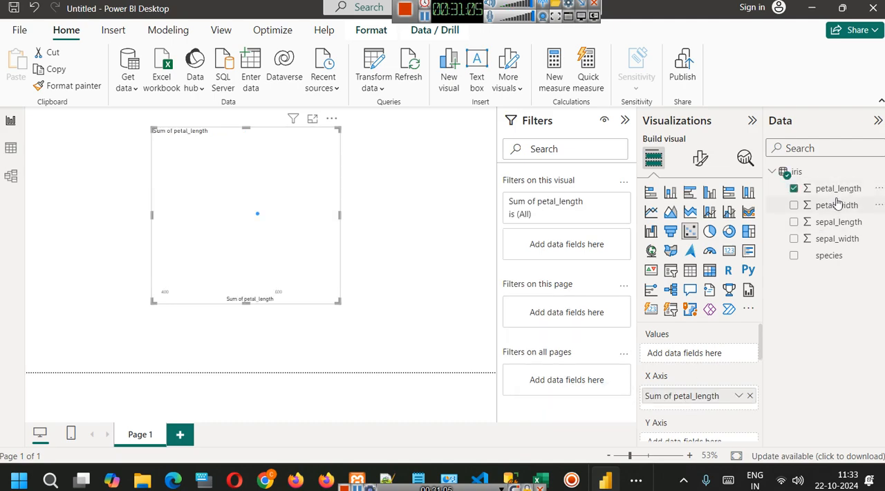
{"action": "left_click_drag", "start_coordinate": [849, 210], "coordinate": [687, 377]}
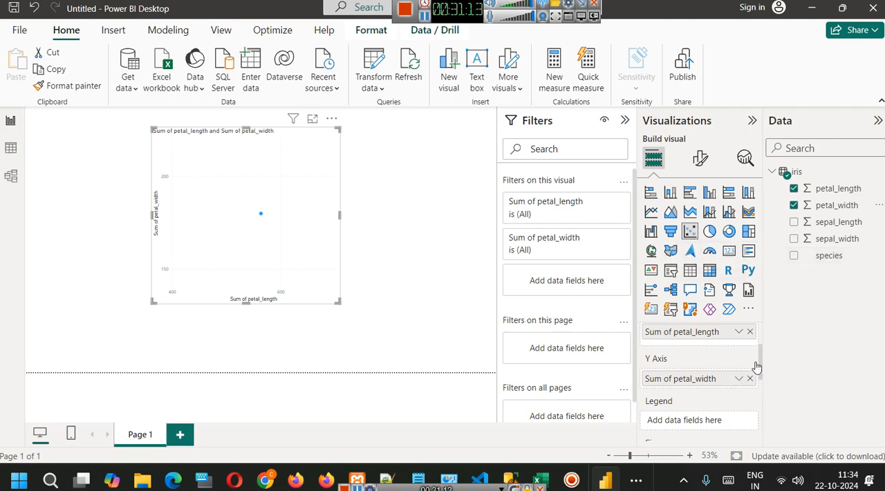
{"action": "left_click_drag", "start_coordinate": [828, 259], "coordinate": [686, 419]}
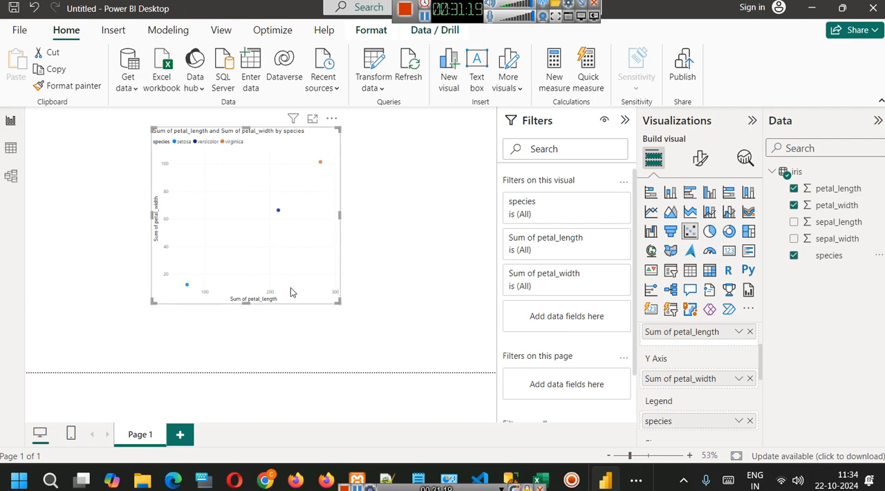
{"action": "left_click_drag", "start_coordinate": [338, 302], "coordinate": [399, 327]}
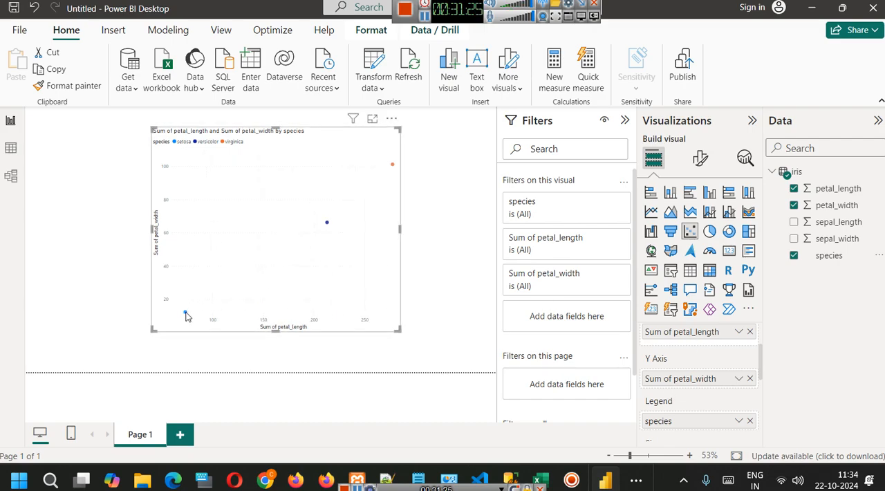
Inspect the setosa, versicolor and virginica points' tooltips, using focus mode for the chart, and return to the report.
{"action": "mouse_move", "coordinate": [183, 311]}
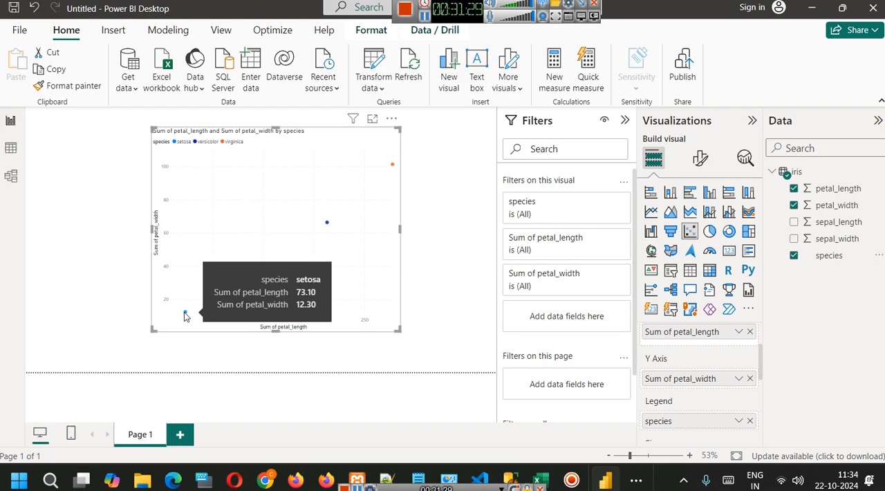
{"action": "left_click", "coordinate": [371, 118]}
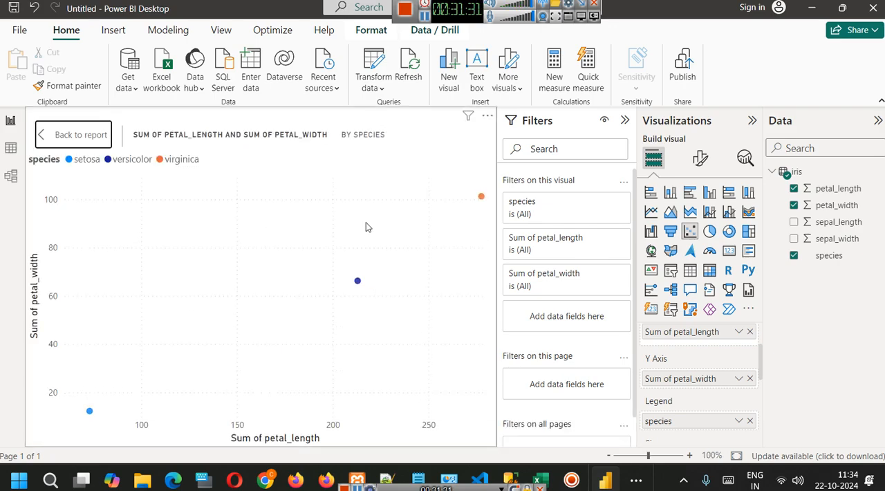
{"action": "mouse_move", "coordinate": [360, 282]}
{"action": "mouse_move", "coordinate": [483, 200]}
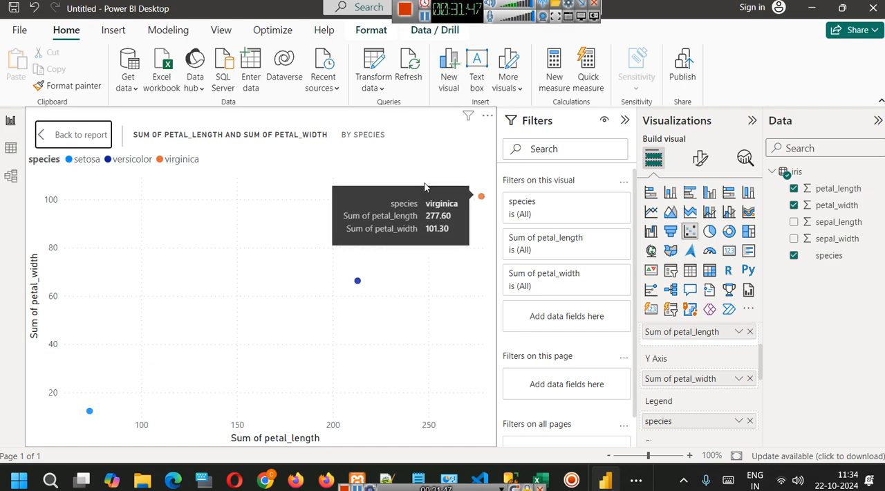
{"action": "left_click", "coordinate": [70, 135]}
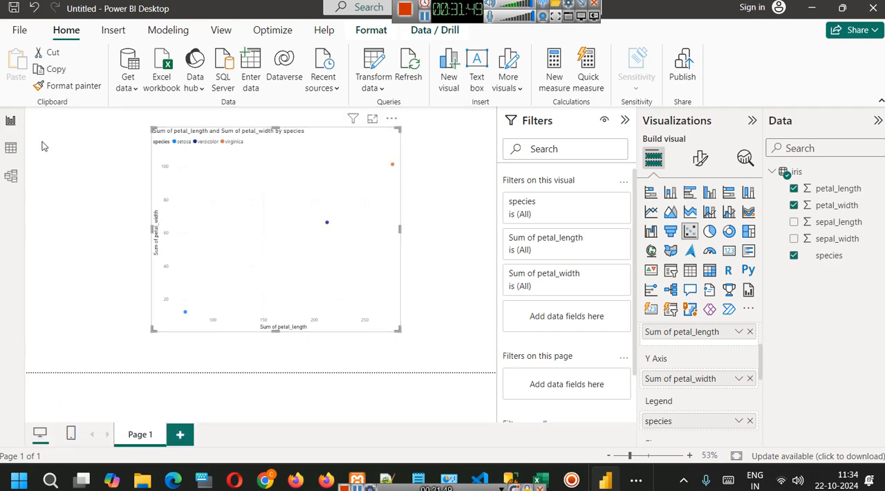
Set both petal_length on the X axis and petal_width on the Y axis to Don't summarize.
{"action": "scroll", "coordinate": [698, 369], "scroll_direction": "up", "scroll_amount": 2}
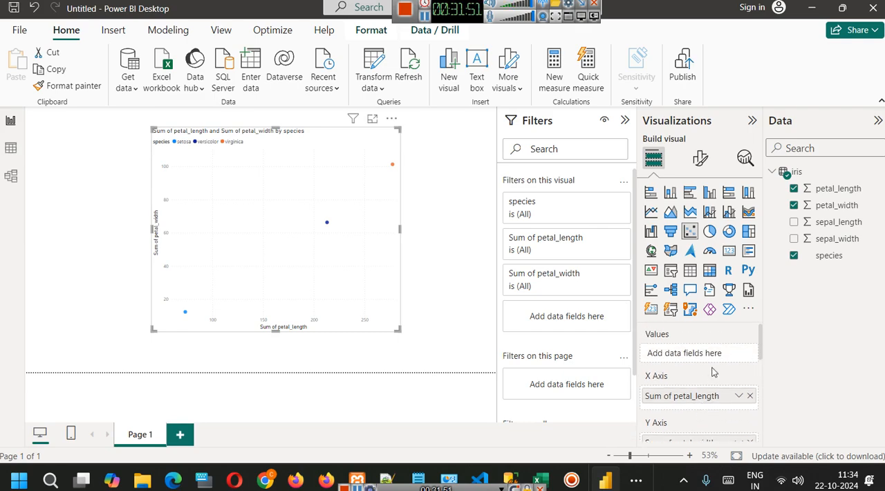
{"action": "left_click", "coordinate": [739, 396]}
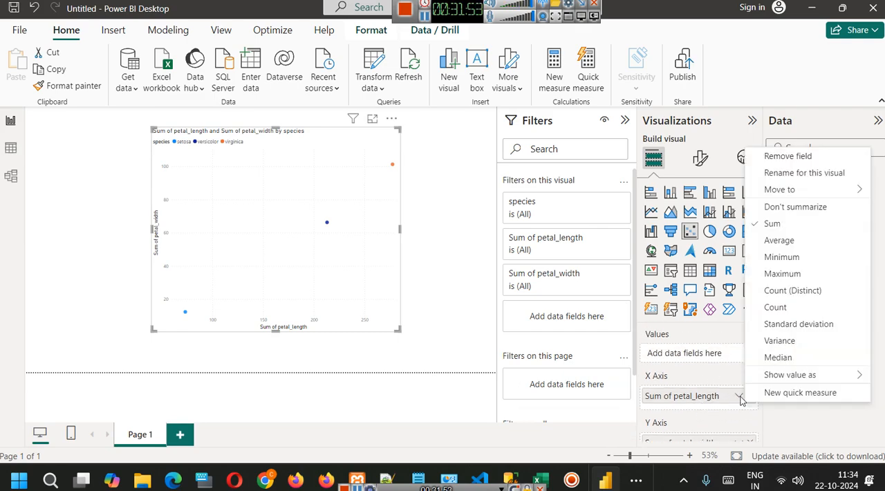
{"action": "left_click", "coordinate": [777, 208]}
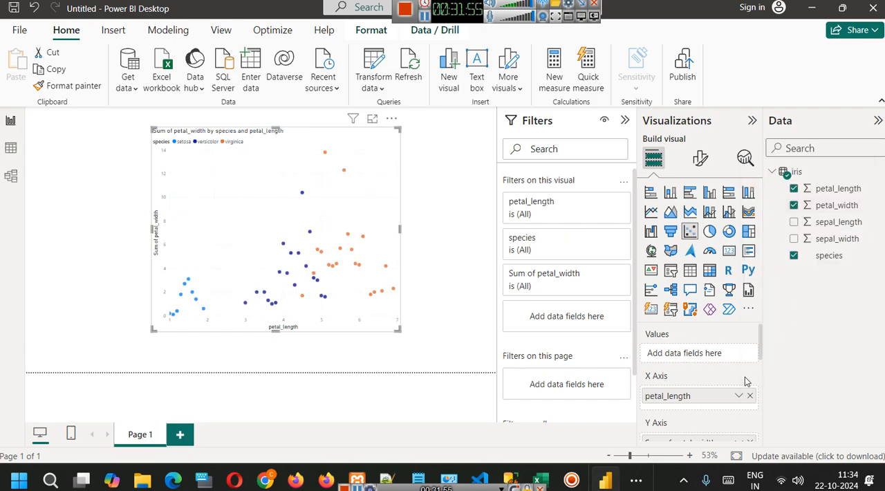
{"action": "scroll", "coordinate": [724, 380], "scroll_direction": "down", "scroll_amount": 3}
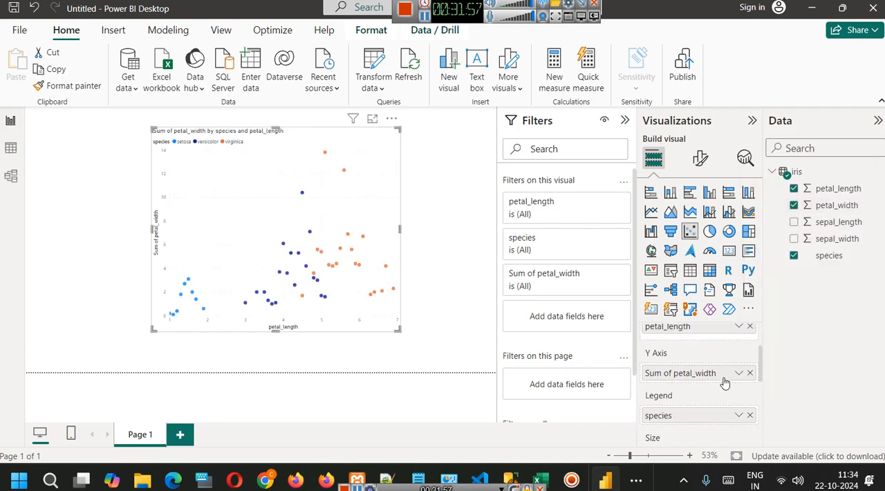
{"action": "left_click", "coordinate": [738, 373]}
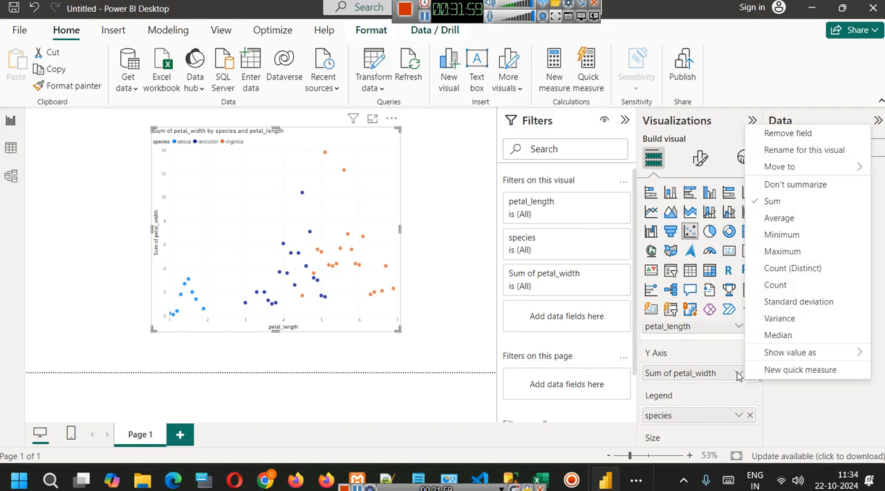
{"action": "left_click", "coordinate": [791, 185]}
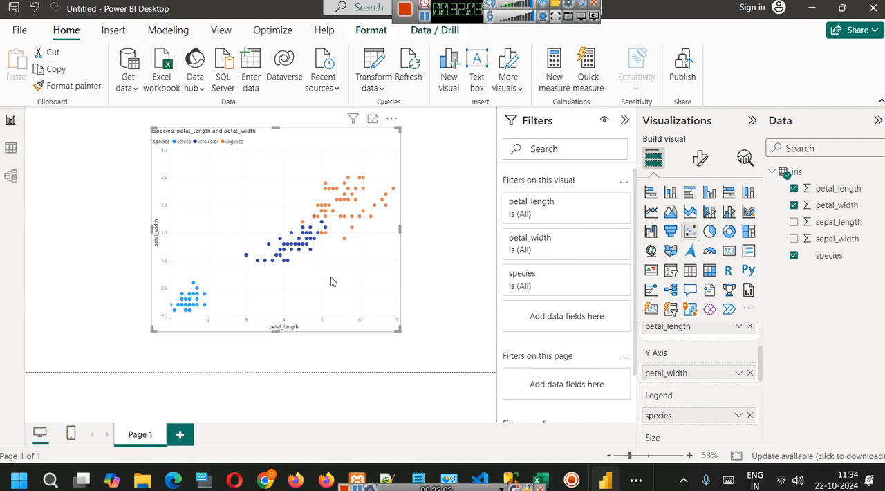
Switch to iris.csv in Excel to review its columns and rows down to the last record, and return to Power BI.
{"action": "scroll", "coordinate": [681, 370], "scroll_direction": "up", "scroll_amount": 2}
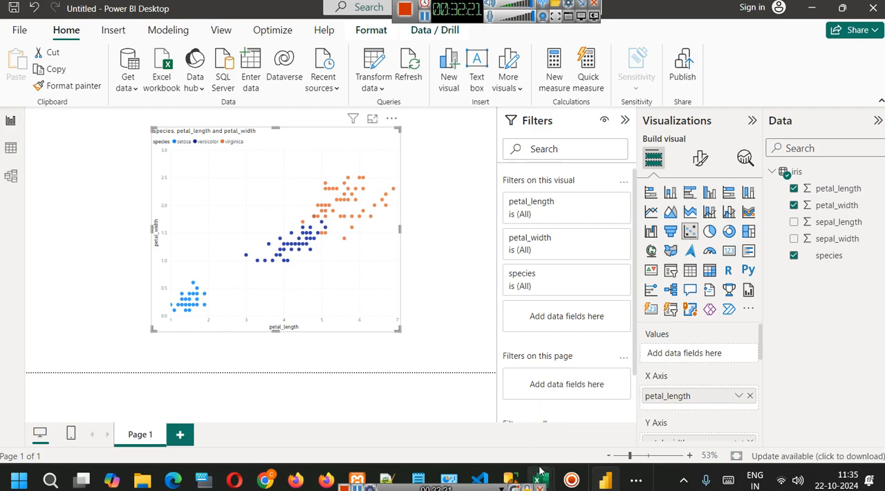
{"action": "mouse_move", "coordinate": [540, 470]}
{"action": "left_click", "coordinate": [608, 413]}
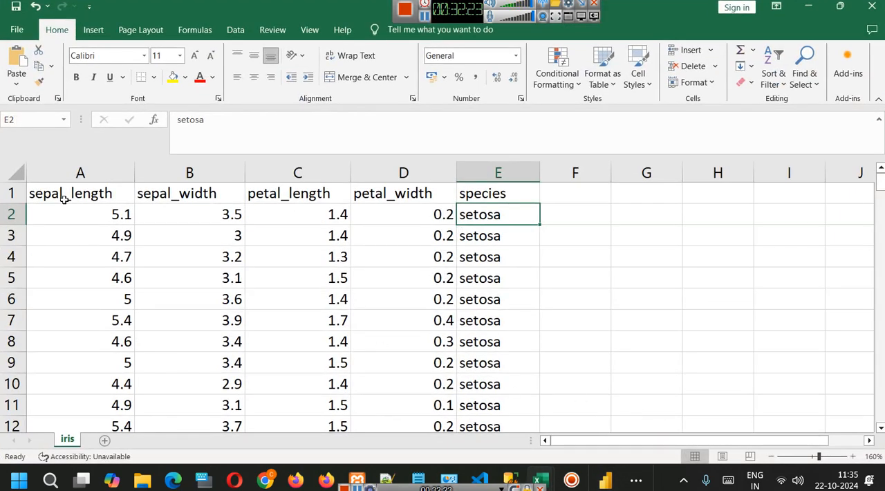
{"action": "scroll", "coordinate": [767, 189], "scroll_direction": "down", "scroll_amount": 20}
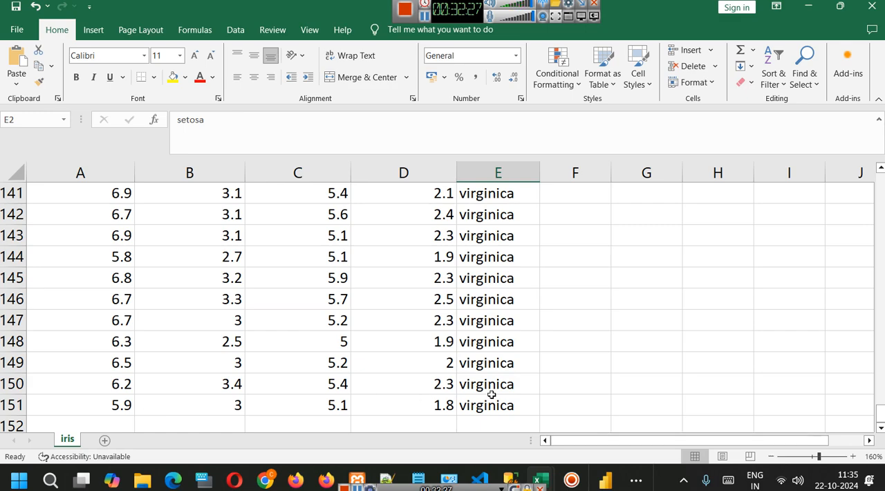
{"action": "left_click", "coordinate": [808, 7]}
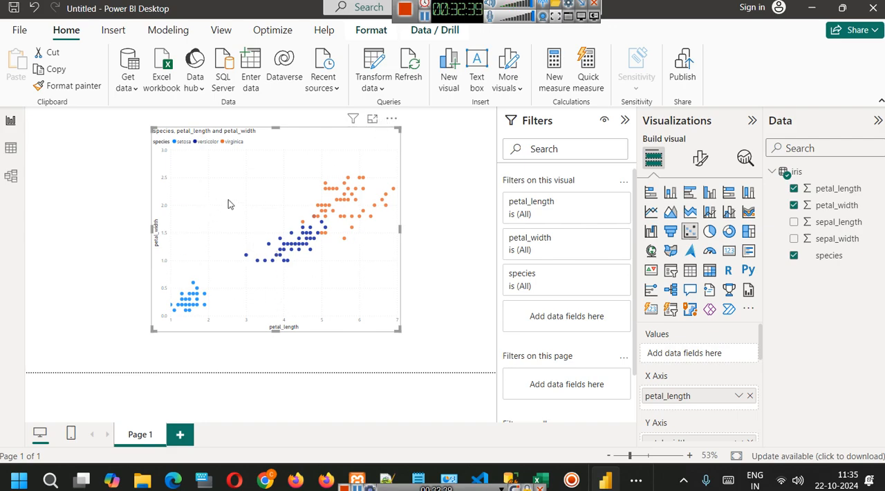
Examine the species clusters of the unsummarized scatter chart in focus mode and return to the report page.
{"action": "left_click", "coordinate": [373, 119]}
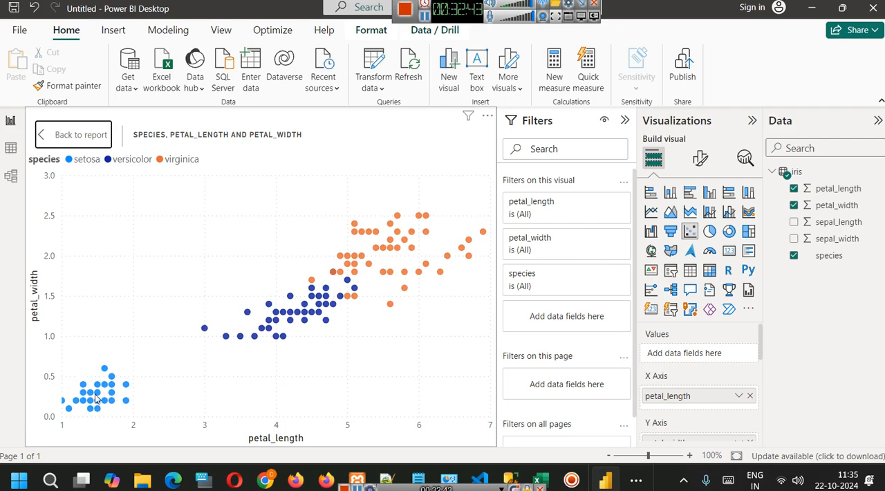
{"action": "scroll", "coordinate": [207, 322], "scroll_direction": "up", "scroll_amount": 2}
{"action": "scroll", "coordinate": [207, 319], "scroll_direction": "down", "scroll_amount": 3}
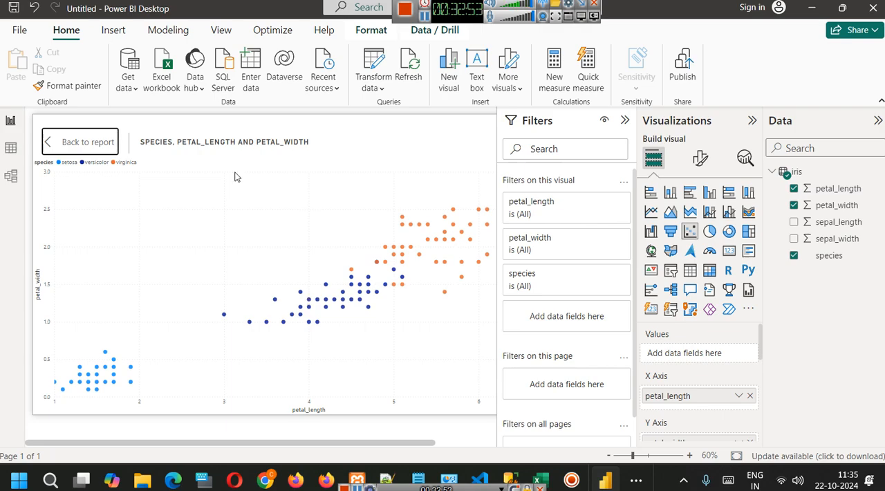
{"action": "left_click", "coordinate": [87, 142]}
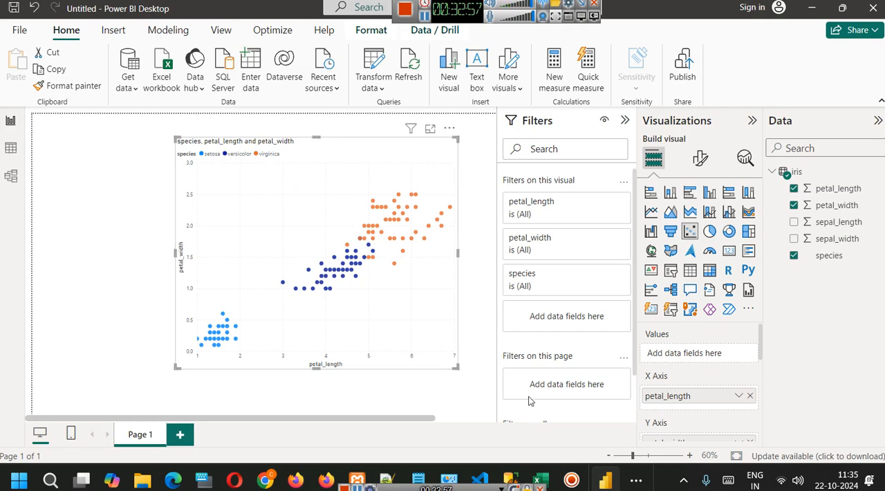
Check the virginica rows of iris.csv in Excel against the chart and return to Power BI.
{"action": "mouse_move", "coordinate": [541, 477]}
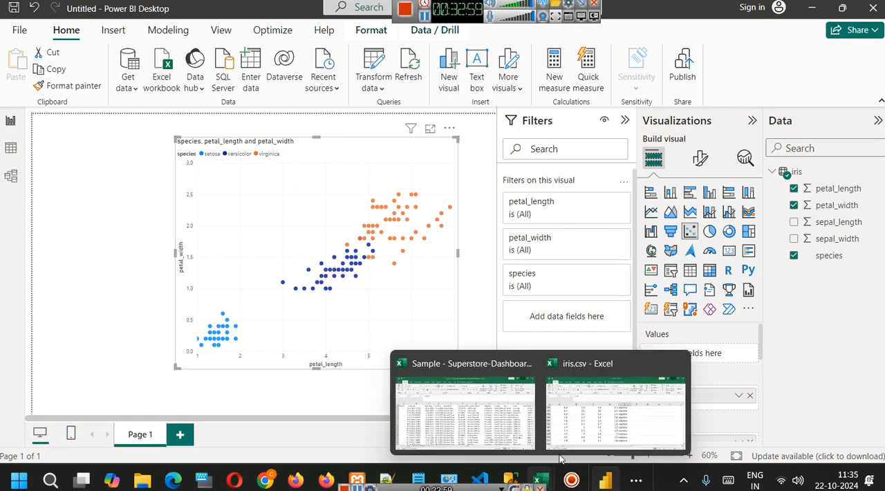
{"action": "left_click", "coordinate": [580, 404]}
{"action": "scroll", "coordinate": [285, 283], "scroll_direction": "down", "scroll_amount": 3}
{"action": "scroll", "coordinate": [284, 279], "scroll_direction": "up", "scroll_amount": 7}
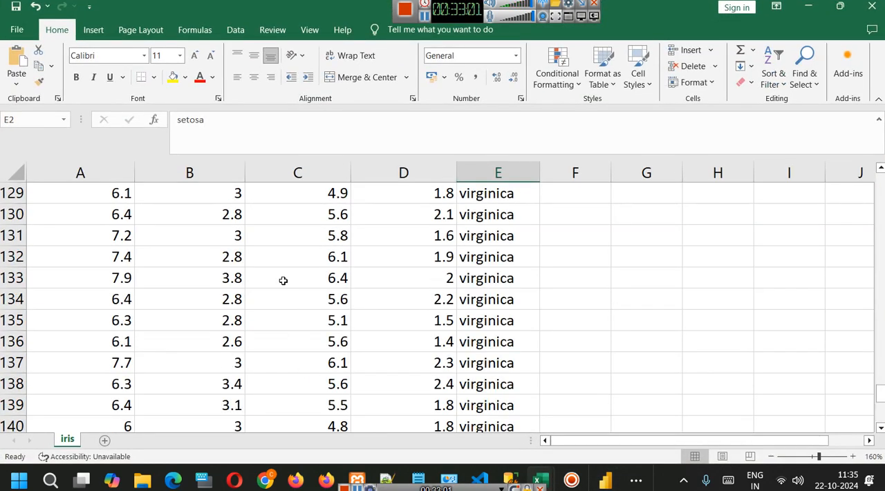
{"action": "left_click", "coordinate": [808, 6]}
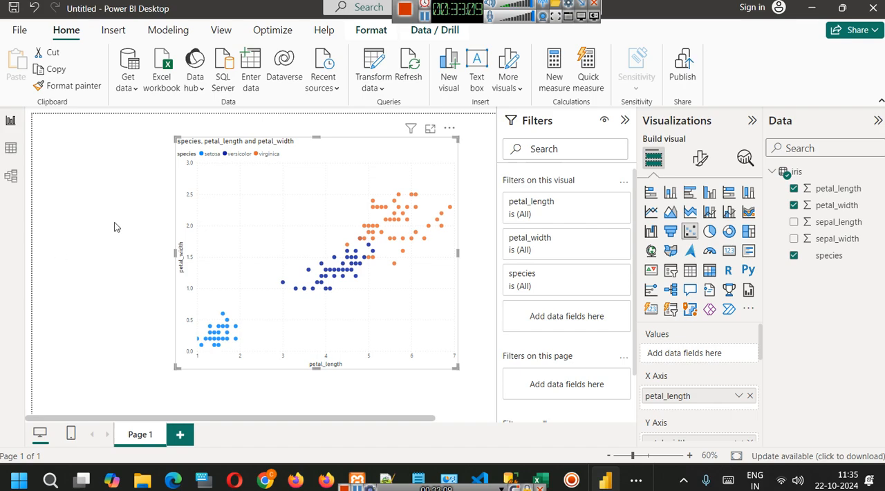
Capture a screenshot of the scatter chart area and open Paint with the mspaint command.
{"action": "key", "text": "super+shift+s"}
{"action": "left_click_drag", "start_coordinate": [157, 129], "coordinate": [477, 392]}
{"action": "key", "text": "super+r"}
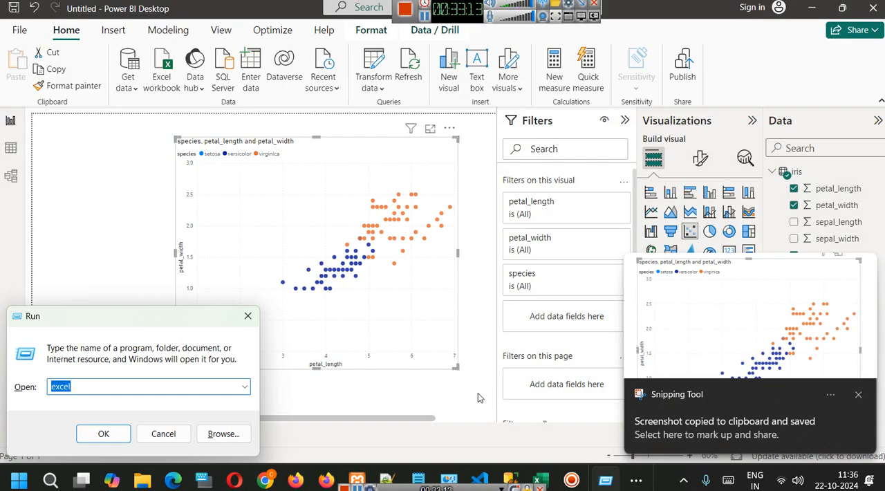
{"action": "type", "text": "msp"}
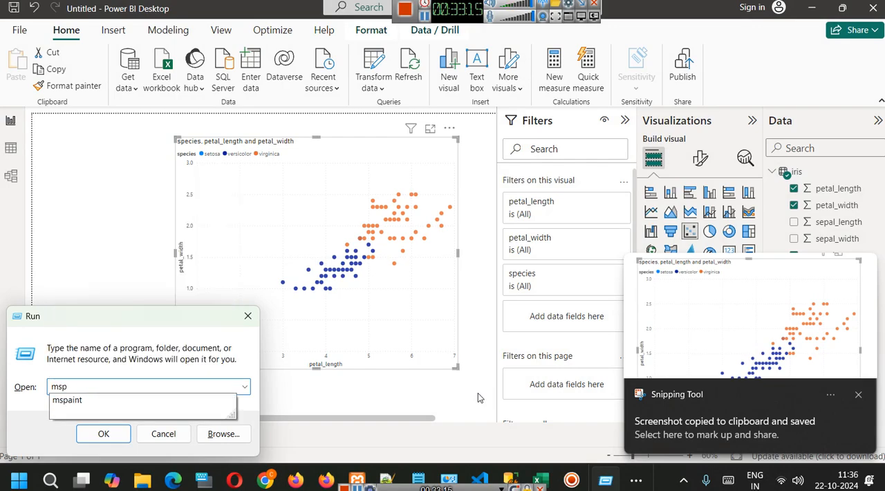
{"action": "key", "text": "Down"}
{"action": "key", "text": "Return"}
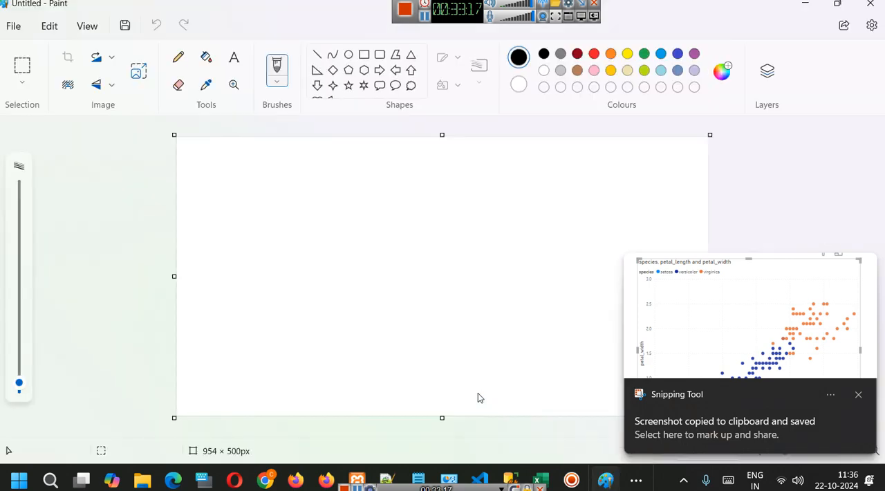
Paste the chart screenshot into the blank Paint canvas and place it near the middle.
{"action": "key", "text": "ctrl+v"}
{"action": "left_click_drag", "start_coordinate": [426, 262], "coordinate": [514, 282]}
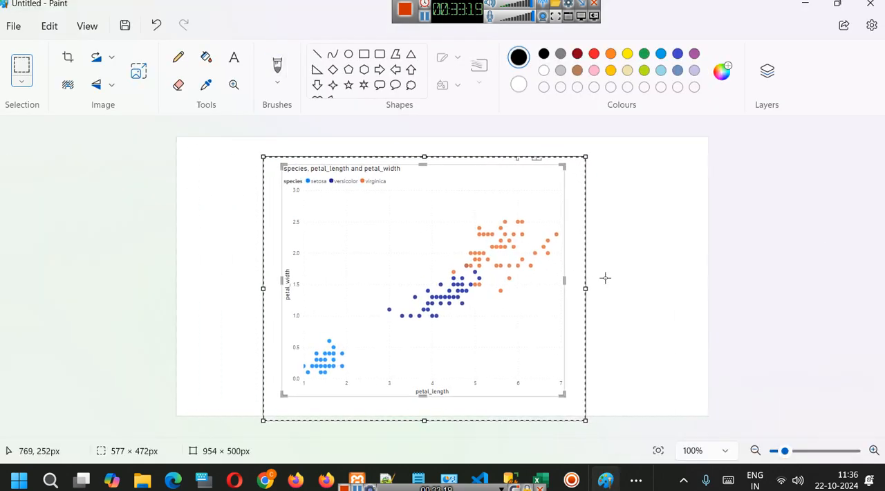
{"action": "left_click", "coordinate": [605, 278]}
{"action": "scroll", "coordinate": [605, 277], "scroll_direction": "up", "scroll_amount": 3}
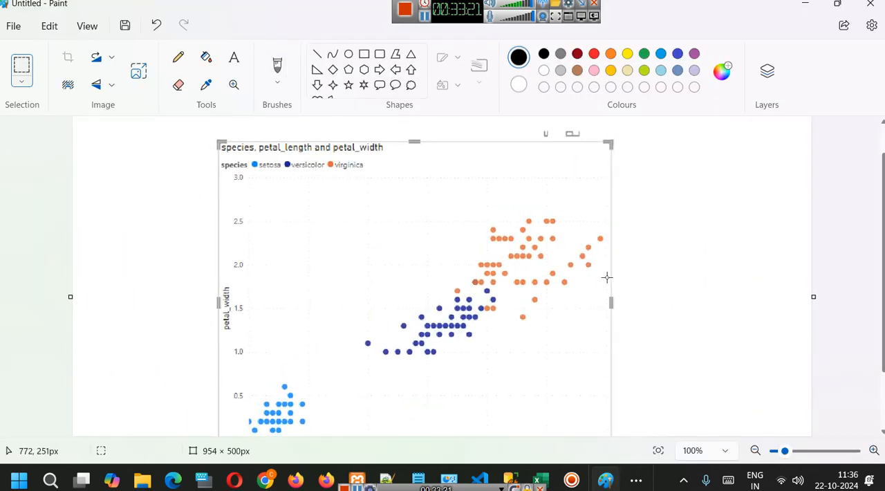
Add the text notes "PL 4" and "PW- 1.6" on two lines in the blank area beside the chart screenshot.
{"action": "scroll", "coordinate": [615, 275], "scroll_direction": "down", "scroll_amount": 1}
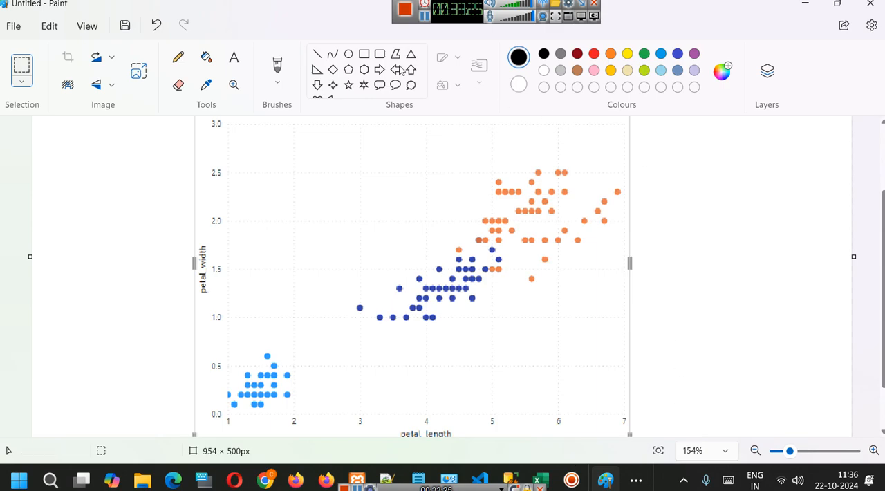
{"action": "left_click", "coordinate": [234, 58]}
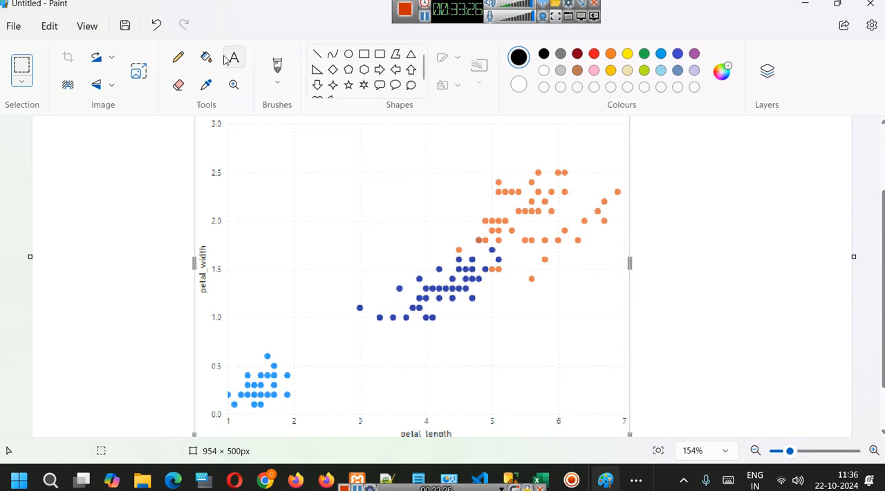
{"action": "left_click", "coordinate": [659, 163]}
{"action": "type", "text": "PL"}
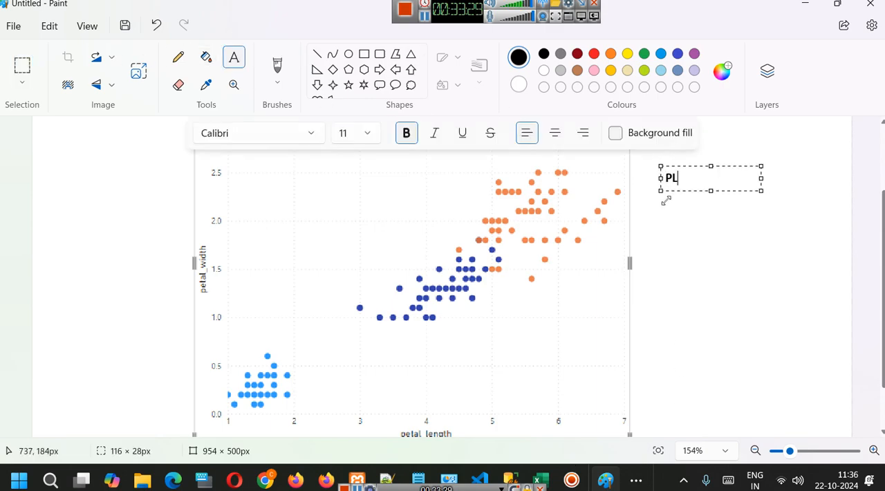
{"action": "type", "text": " 4"}
{"action": "key", "text": "Return"}
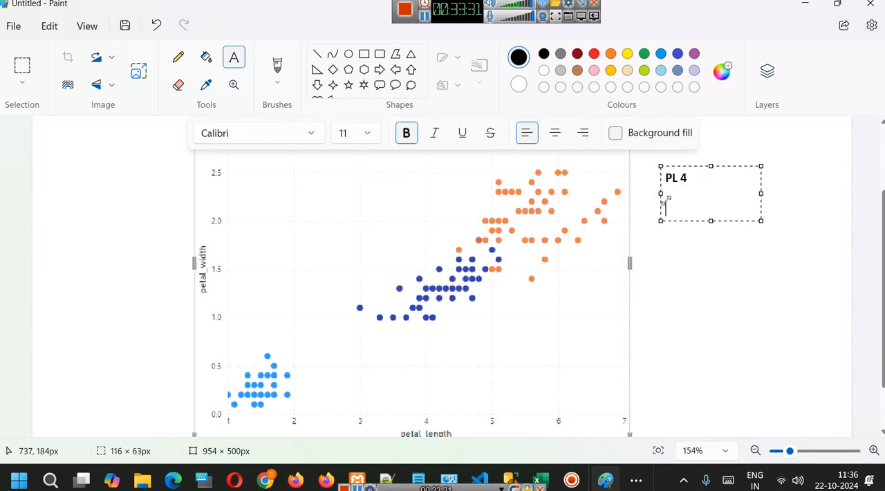
{"action": "type", "text": "P"}
{"action": "key", "text": "BackSpace"}
{"action": "key", "text": "BackSpace"}
{"action": "type", "text": "W-"}
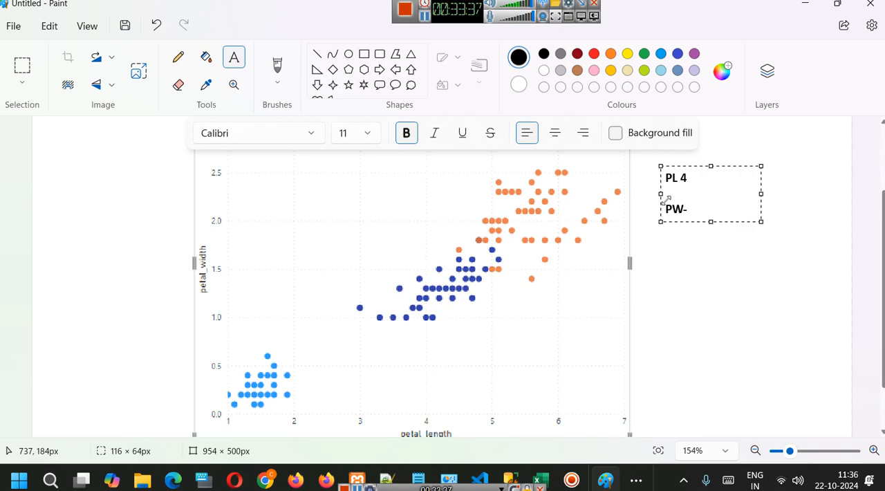
{"action": "type", "text": " 1.6"}
{"action": "left_click", "coordinate": [675, 252]}
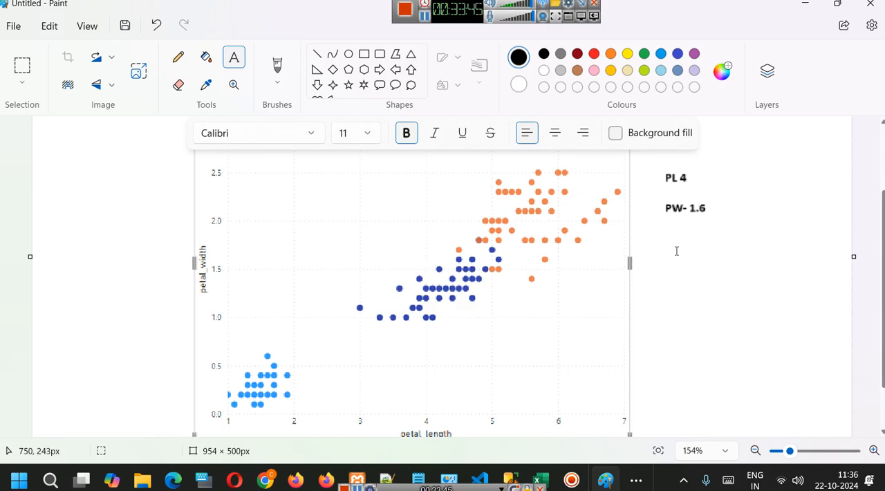
Try to draw a green vertical line up from petal_length 4 on the chart with the Line tool.
{"action": "left_click", "coordinate": [644, 53]}
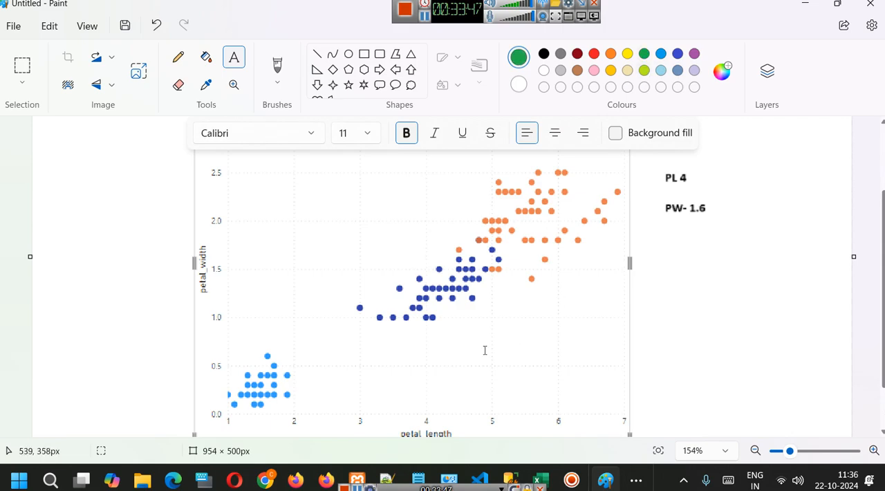
{"action": "left_click", "coordinate": [316, 54]}
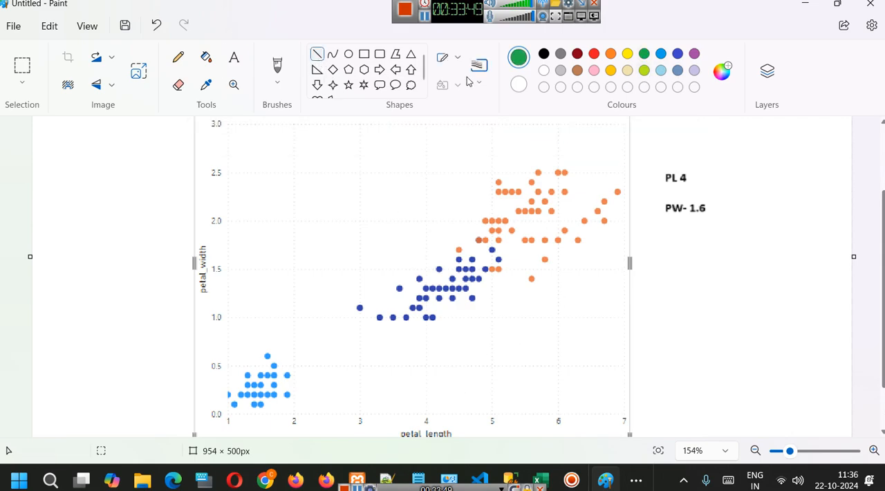
{"action": "left_click", "coordinate": [445, 58]}
{"action": "left_click", "coordinate": [479, 92]}
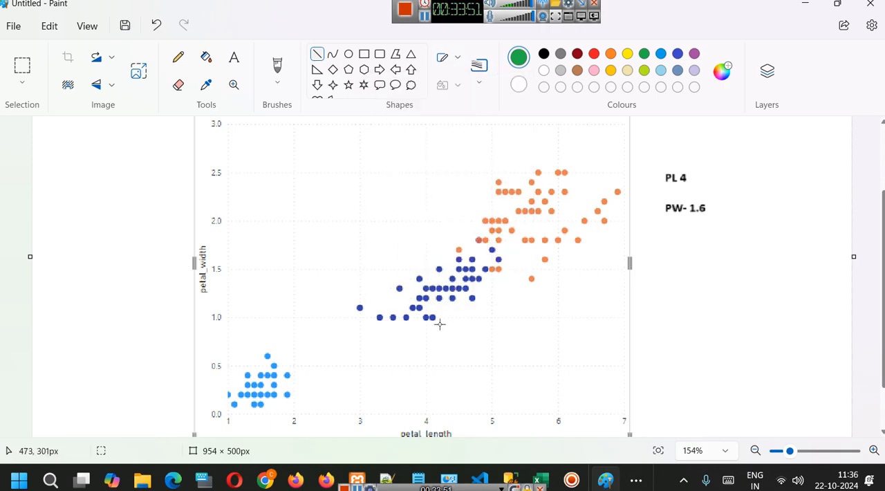
{"action": "left_click_drag", "start_coordinate": [425, 423], "coordinate": [420, 232]}
{"action": "key", "text": "ctrl+z"}
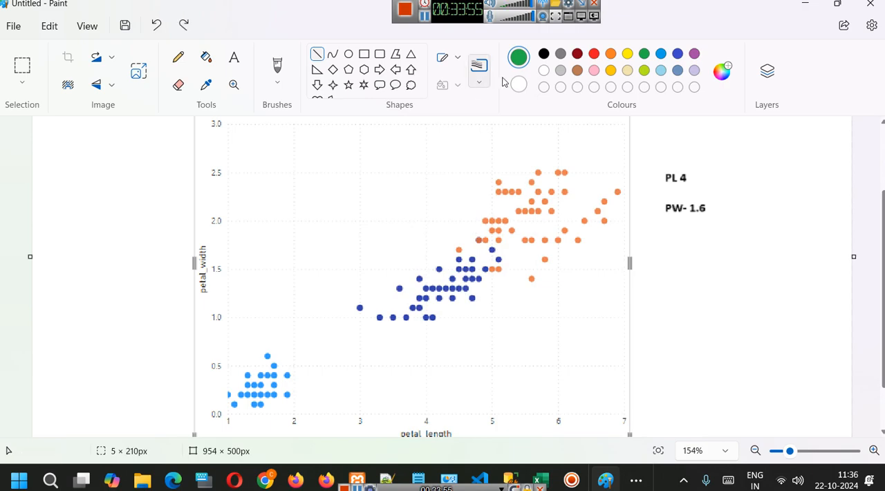
Draw two crossing black solid-outline lines on the chart, one up from petal_length 4 and one across from petal_width of about 1.6.
{"action": "left_click", "coordinate": [543, 70]}
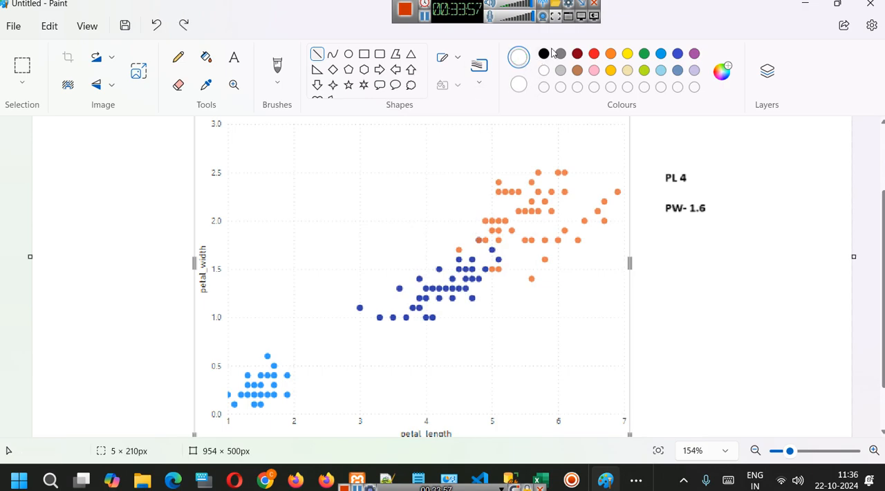
{"action": "left_click", "coordinate": [543, 53]}
{"action": "left_click", "coordinate": [452, 61]}
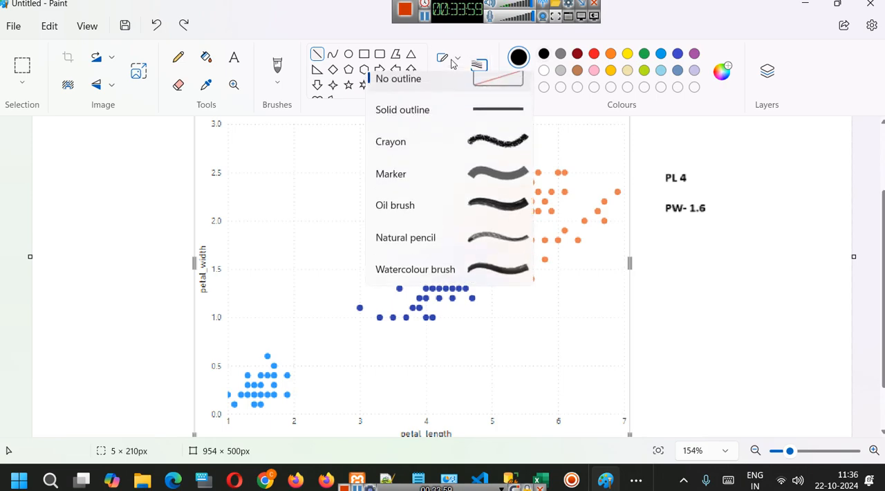
{"action": "left_click", "coordinate": [486, 115]}
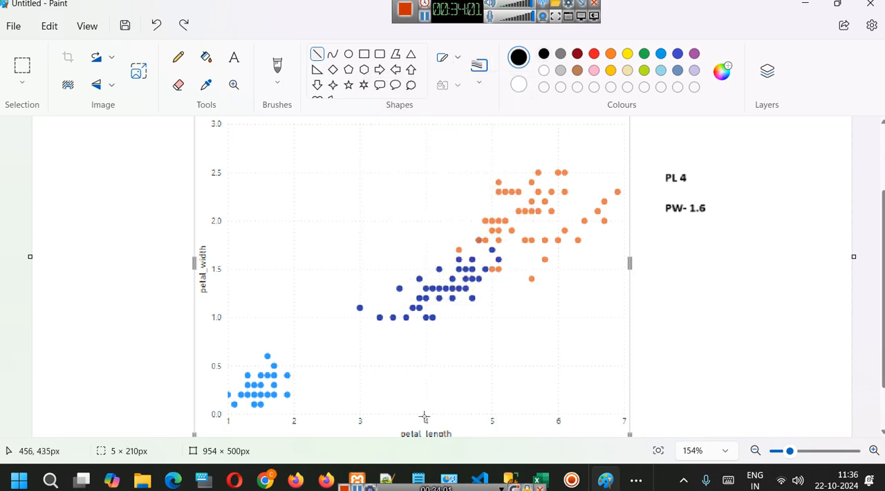
{"action": "left_click_drag", "start_coordinate": [424, 416], "coordinate": [423, 229]}
{"action": "left_click", "coordinate": [479, 82]}
{"action": "left_click", "coordinate": [486, 110]}
{"action": "left_click", "coordinate": [519, 328]}
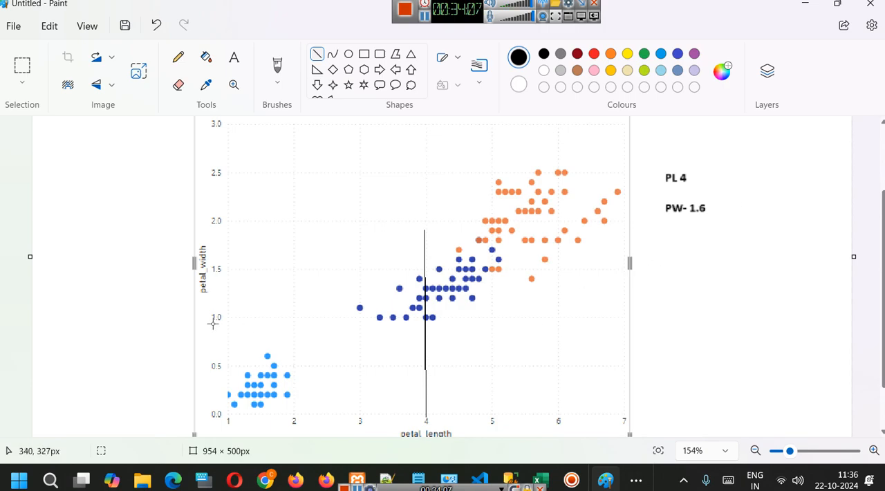
{"action": "left_click_drag", "start_coordinate": [217, 261], "coordinate": [437, 257]}
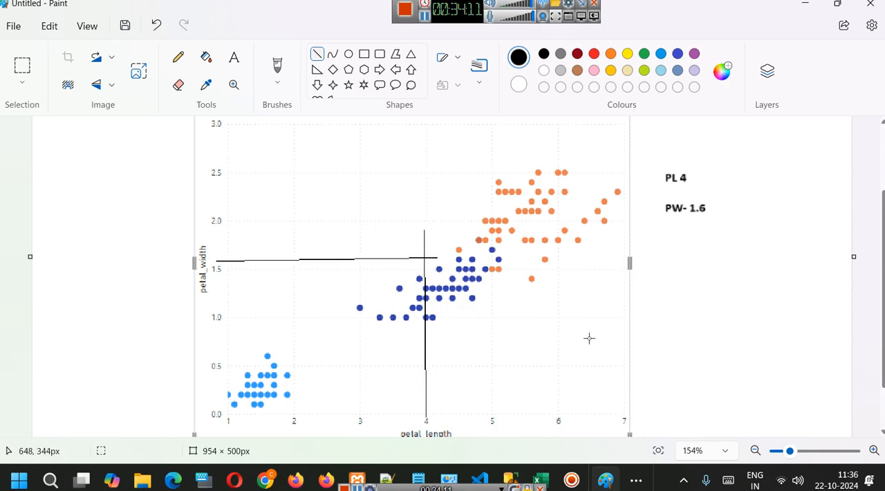
Mark the crossing of the two black lines with a green brush dot.
{"action": "left_click", "coordinate": [645, 55]}
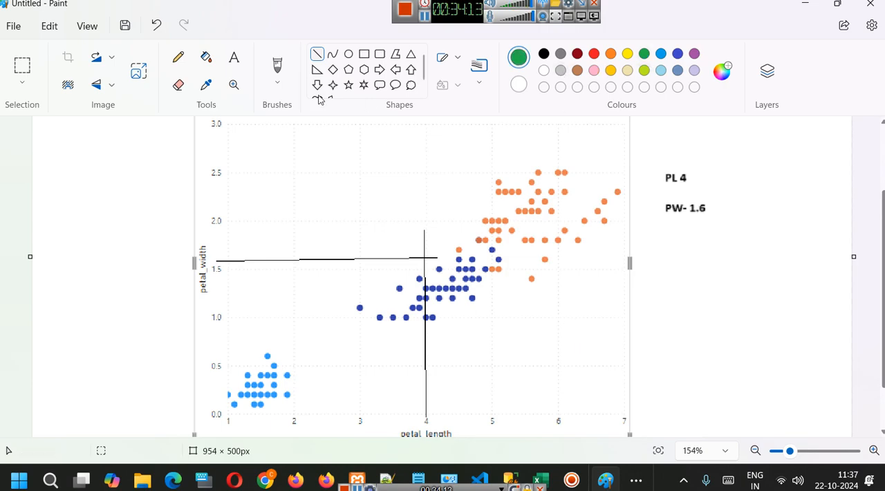
{"action": "left_click", "coordinate": [277, 75]}
{"action": "left_click", "coordinate": [333, 141]}
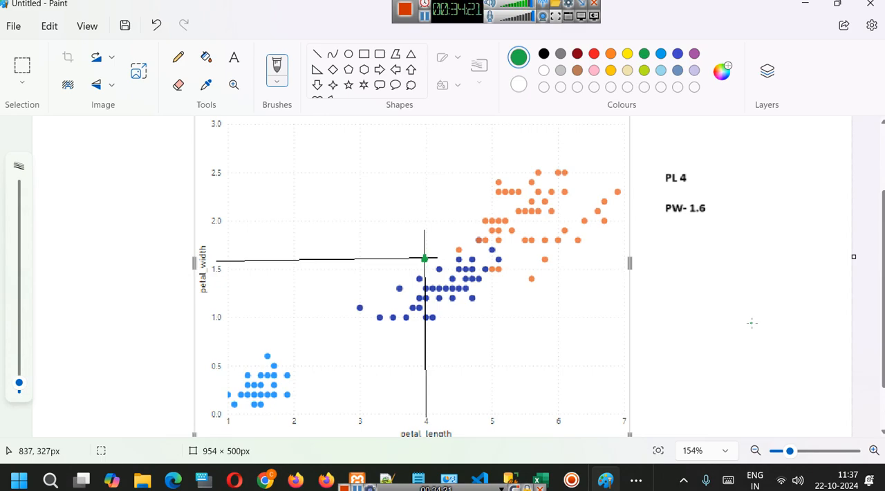
Examine the marked point against the species clusters, view the iris species pictures in Chrome and return to Paint.
{"action": "scroll", "coordinate": [650, 325], "scroll_direction": "down", "scroll_amount": 2}
{"action": "scroll", "coordinate": [477, 321], "scroll_direction": "up", "scroll_amount": 4}
{"action": "scroll", "coordinate": [408, 304], "scroll_direction": "down", "scroll_amount": 1}
{"action": "scroll", "coordinate": [429, 299], "scroll_direction": "down", "scroll_amount": 2}
{"action": "scroll", "coordinate": [450, 293], "scroll_direction": "up", "scroll_amount": 1}
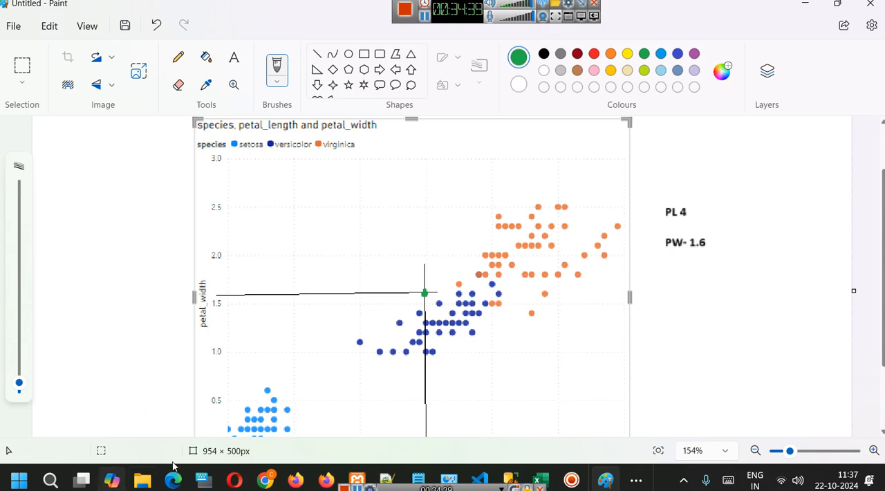
{"action": "mouse_move", "coordinate": [255, 475]}
{"action": "left_click", "coordinate": [252, 412]}
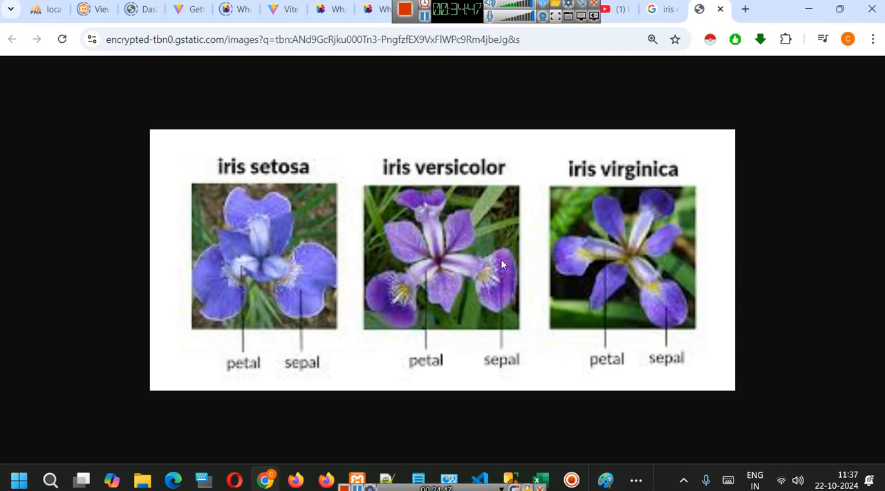
{"action": "left_click", "coordinate": [607, 476]}
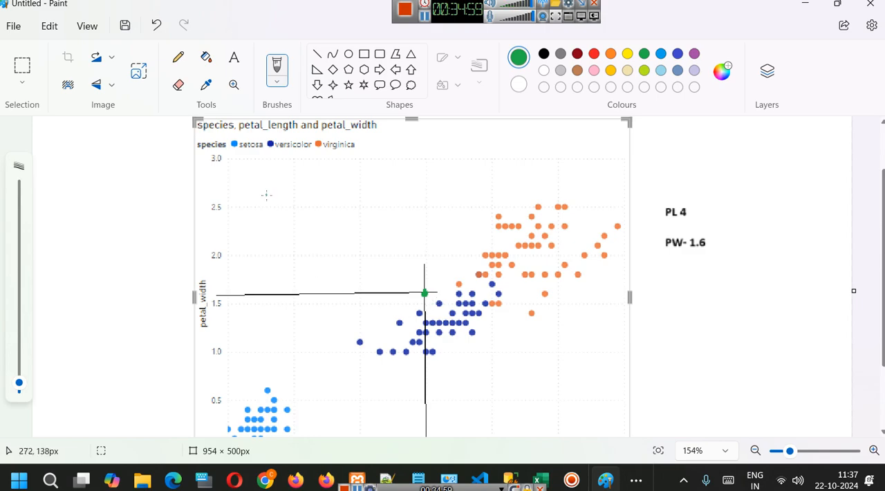
Switch to Power BI, shrink the petal scatter chart and place it in the report page's upper left corner.
{"action": "left_click", "coordinate": [431, 14]}
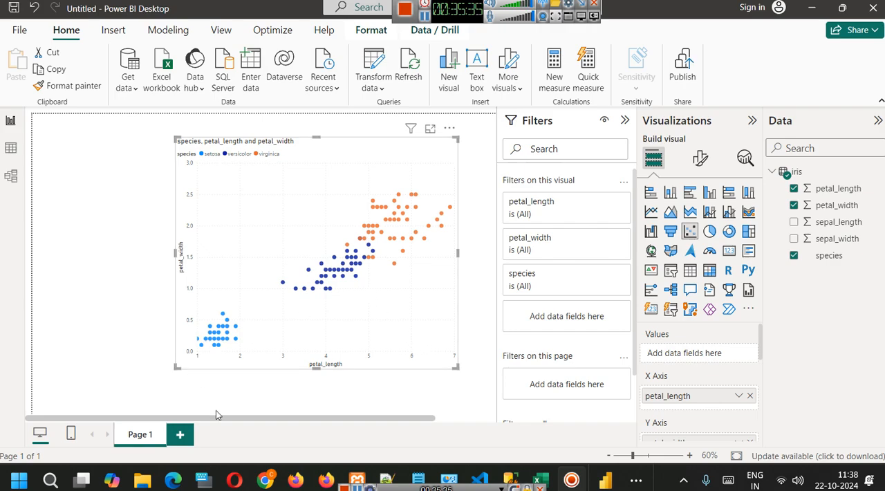
{"action": "left_click_drag", "start_coordinate": [174, 138], "coordinate": [267, 224]}
{"action": "left_click_drag", "start_coordinate": [351, 289], "coordinate": [119, 180]}
{"action": "left_click_drag", "start_coordinate": [229, 257], "coordinate": [191, 225]}
{"action": "left_click", "coordinate": [236, 198]}
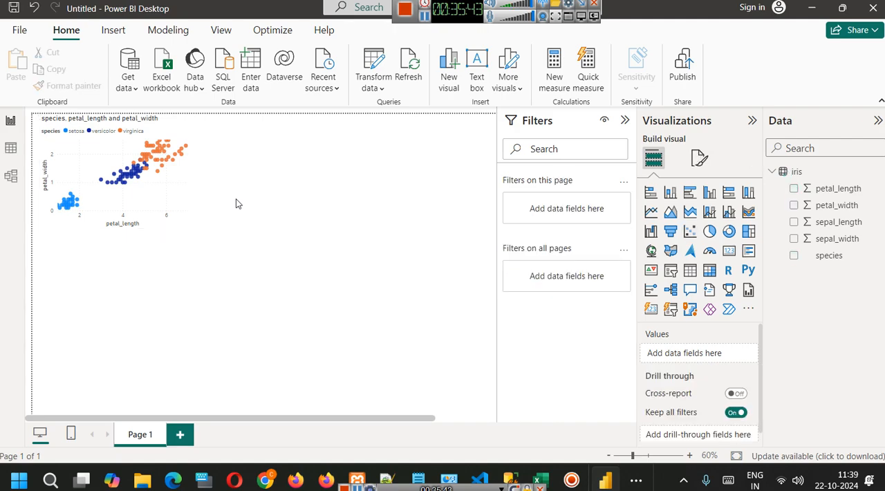
Add a second, empty scatter chart at the page's upper right and enlarge both charts to a similar size.
{"action": "left_click", "coordinate": [690, 232]}
{"action": "left_click_drag", "start_coordinate": [152, 294], "coordinate": [413, 164]}
{"action": "left_click", "coordinate": [181, 168]}
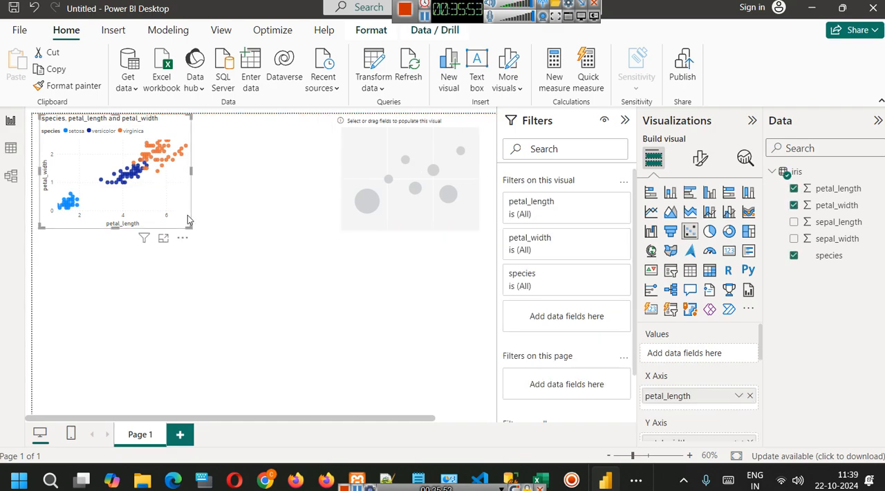
{"action": "left_click_drag", "start_coordinate": [190, 226], "coordinate": [223, 260]}
{"action": "left_click", "coordinate": [425, 213]}
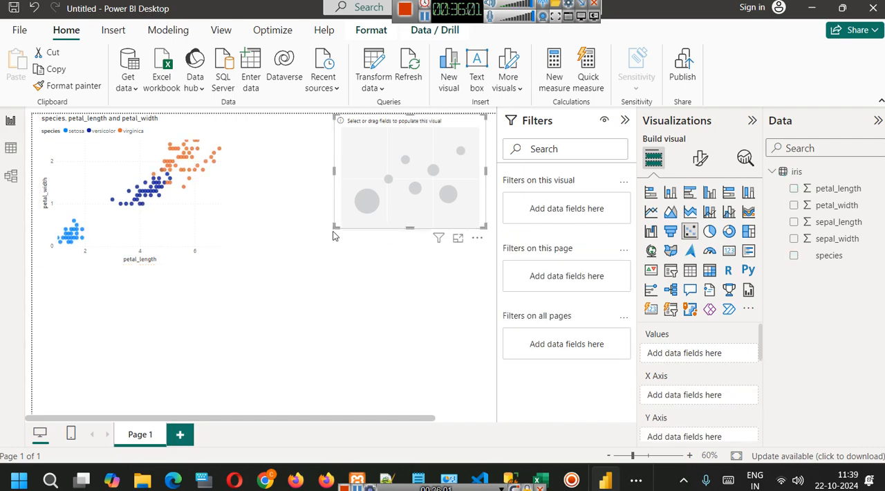
{"action": "left_click_drag", "start_coordinate": [335, 227], "coordinate": [300, 261]}
{"action": "left_click", "coordinate": [191, 234]}
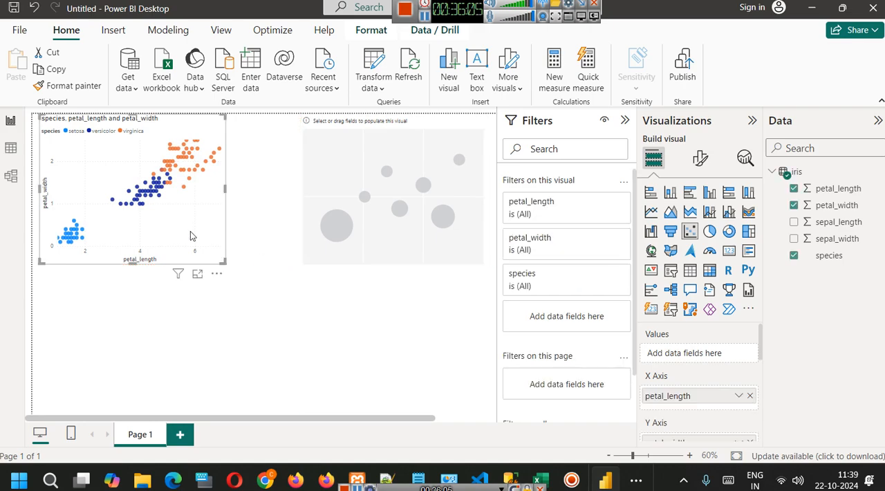
Assign sepal_length to the X axis and sepal_width to the Y axis of the empty scatter chart.
{"action": "left_click", "coordinate": [334, 219]}
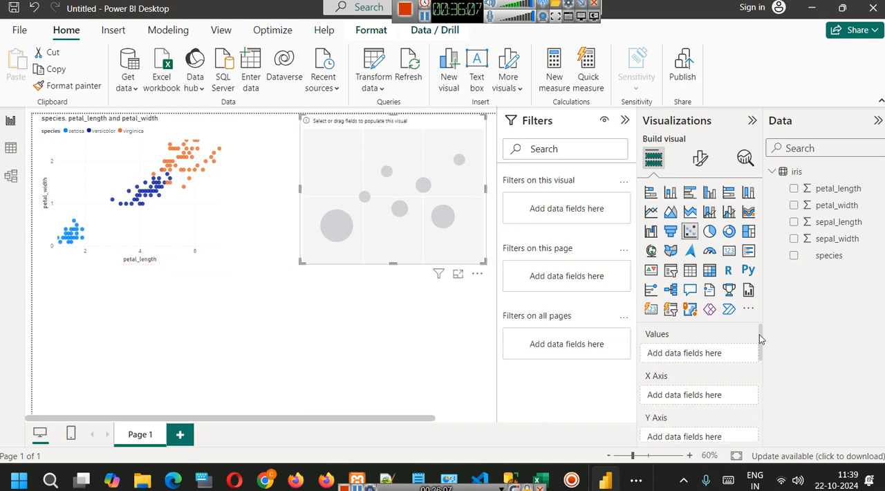
{"action": "scroll", "coordinate": [720, 359], "scroll_direction": "down", "scroll_amount": 2}
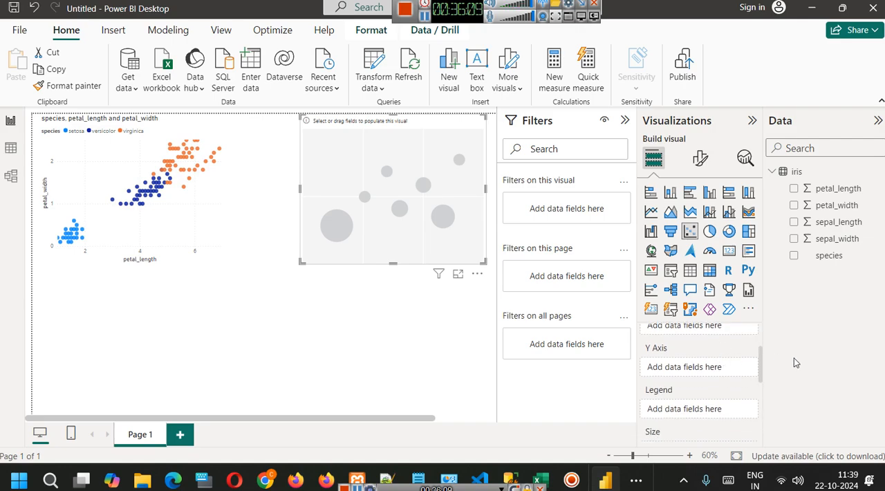
{"action": "left_click_drag", "start_coordinate": [761, 359], "coordinate": [761, 356]}
{"action": "left_click_drag", "start_coordinate": [838, 221], "coordinate": [695, 354]}
{"action": "left_click_drag", "start_coordinate": [824, 239], "coordinate": [691, 401]}
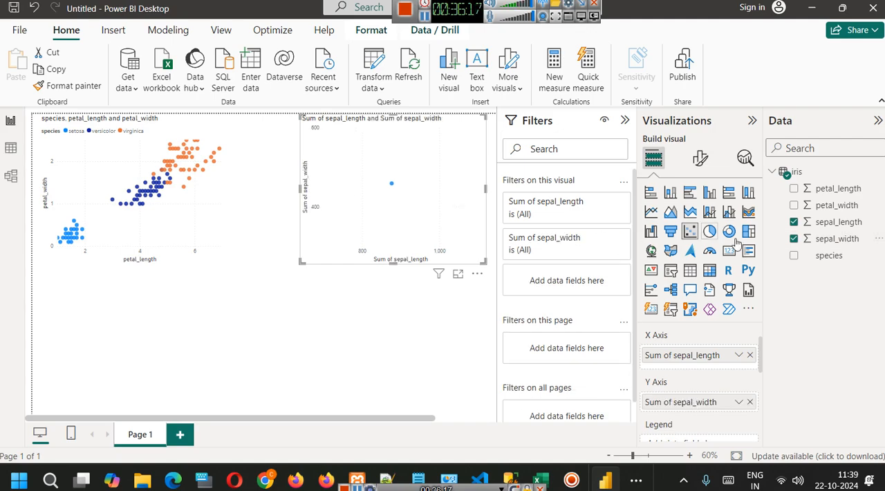
Set both sepal_length and sepal_width in the new chart to Don't summarize.
{"action": "left_click", "coordinate": [738, 356]}
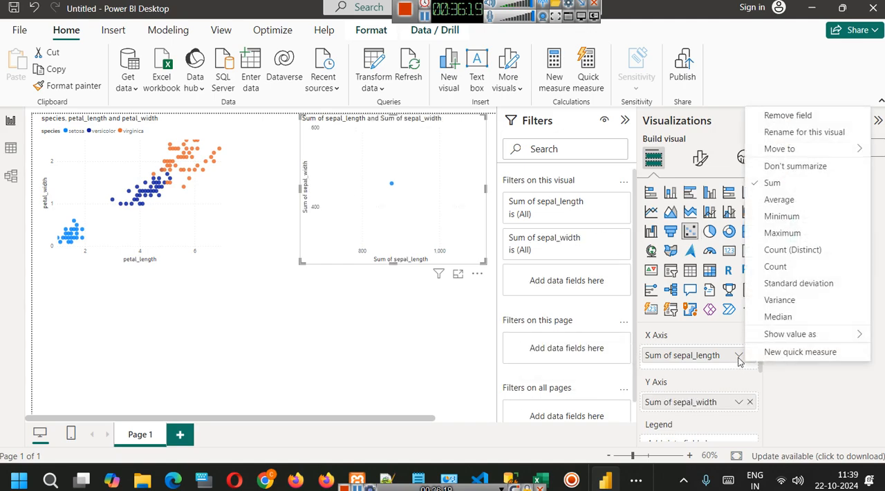
{"action": "left_click", "coordinate": [795, 166]}
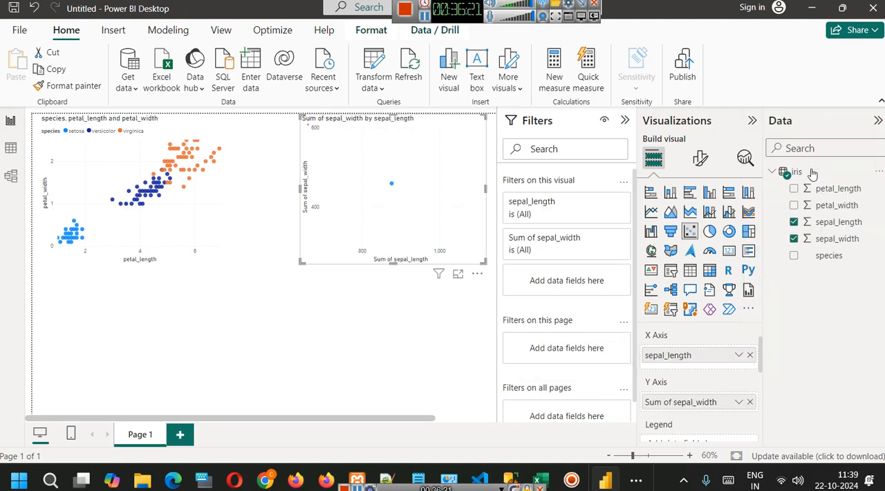
{"action": "left_click", "coordinate": [738, 402]}
{"action": "left_click", "coordinate": [786, 216]}
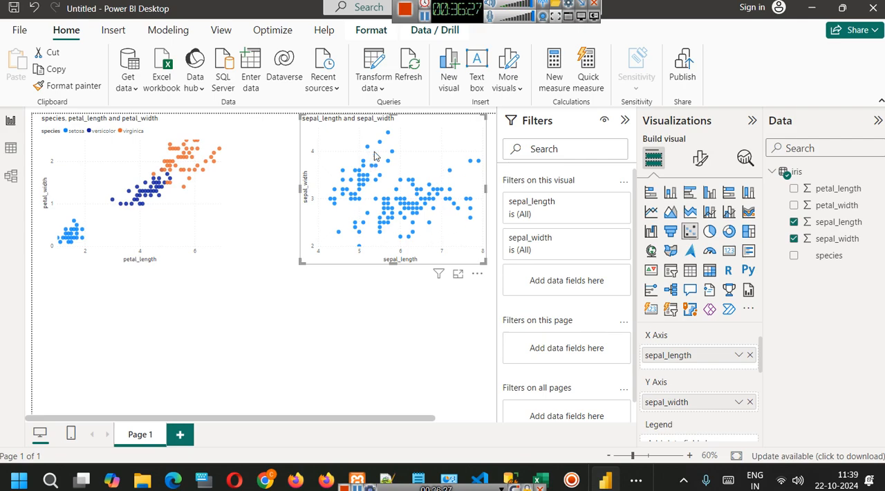
Add species as the legend of the sepal scatter chart and collapse the Filters pane.
{"action": "scroll", "coordinate": [761, 358], "scroll_direction": "down", "scroll_amount": 1}
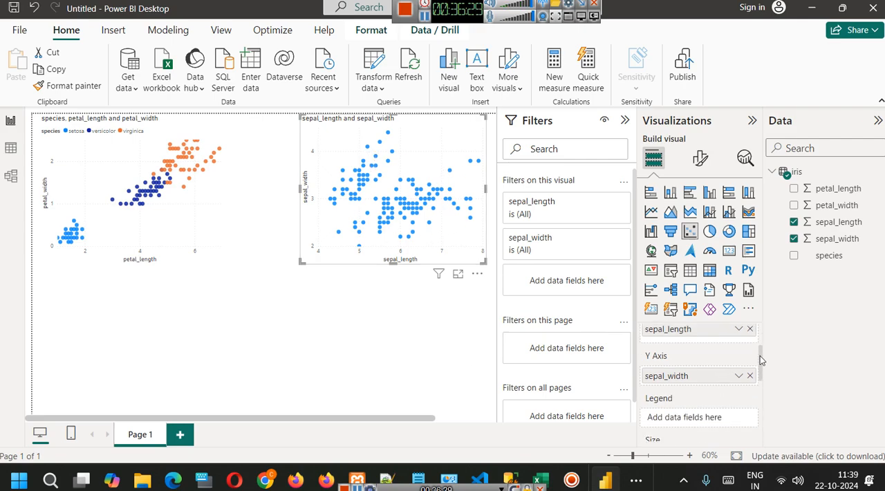
{"action": "scroll", "coordinate": [760, 358], "scroll_direction": "down", "scroll_amount": 2}
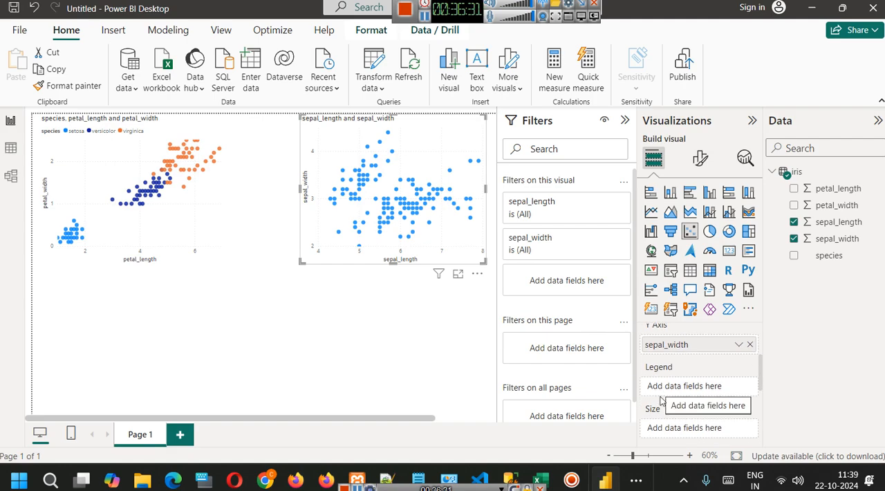
{"action": "left_click_drag", "start_coordinate": [832, 255], "coordinate": [705, 385]}
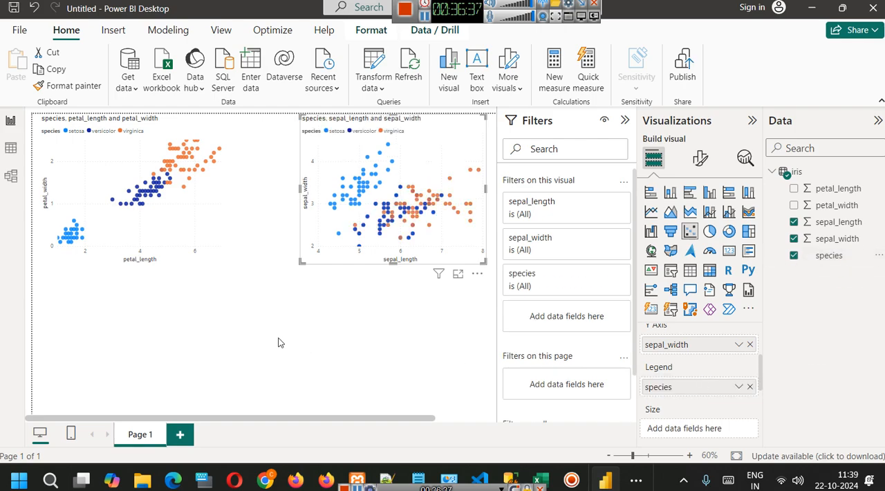
{"action": "left_click", "coordinate": [625, 120]}
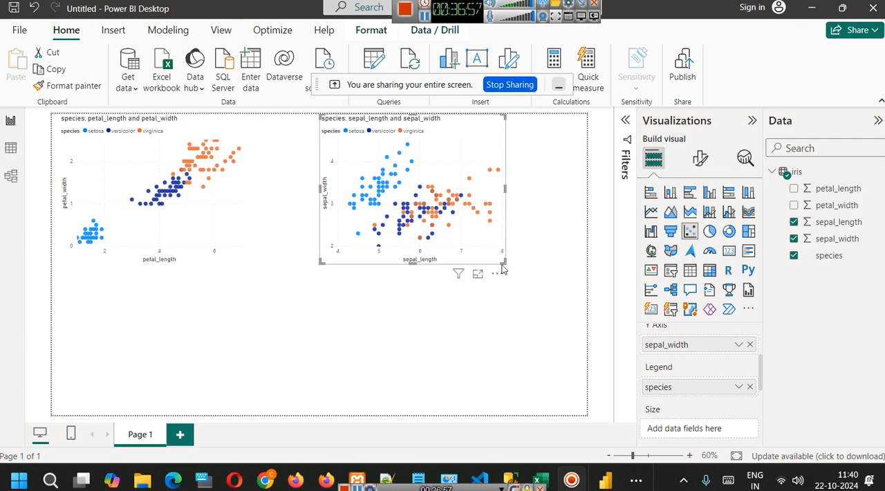
Add a third, empty scatter chart below the petal scatter chart and select it.
{"action": "mouse_move", "coordinate": [433, 219]}
{"action": "left_click", "coordinate": [447, 333]}
{"action": "left_click", "coordinate": [690, 231]}
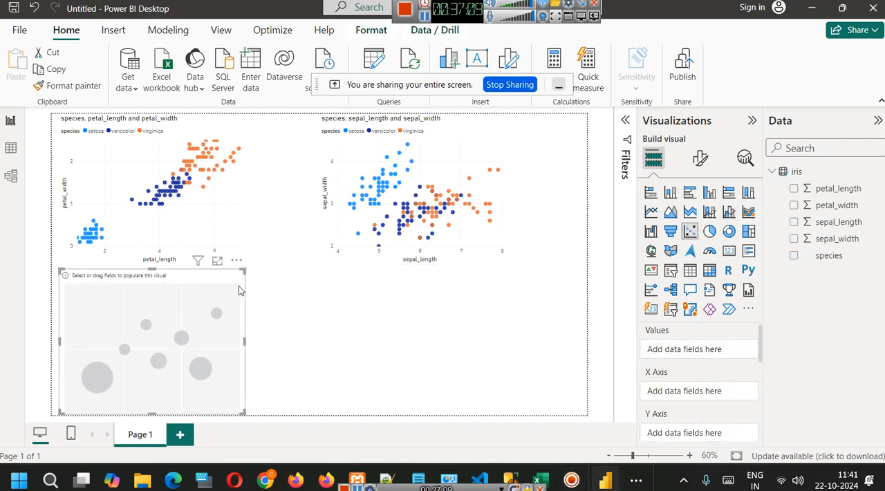
{"action": "left_click", "coordinate": [260, 349]}
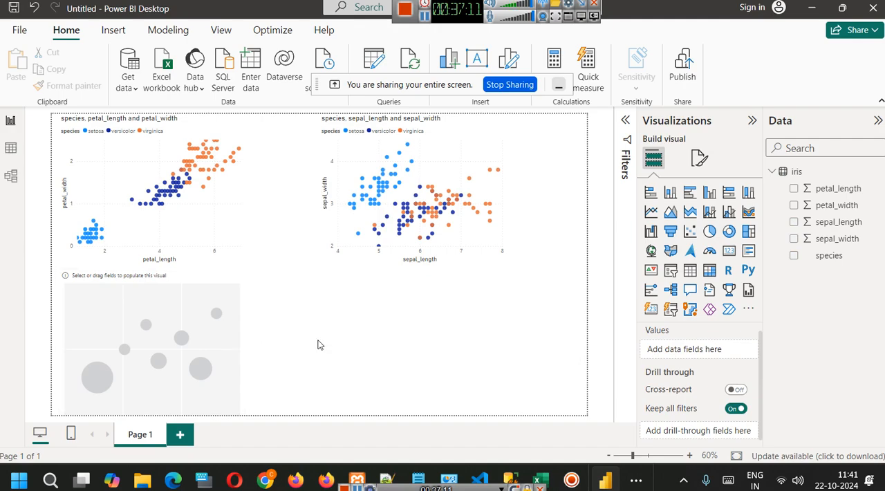
{"action": "left_click", "coordinate": [173, 345]}
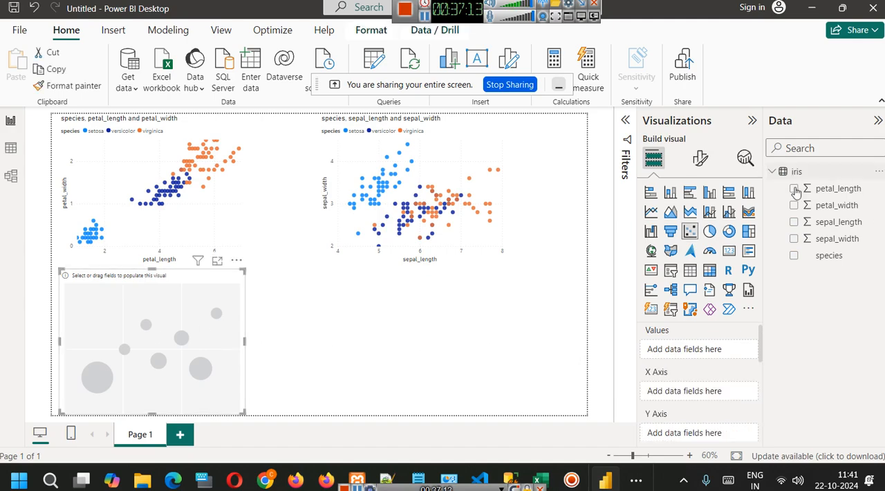
Assign petal_length to the X axis and sepal_length to the Y axis of the empty scatter chart.
{"action": "left_click_drag", "start_coordinate": [826, 191], "coordinate": [689, 390]}
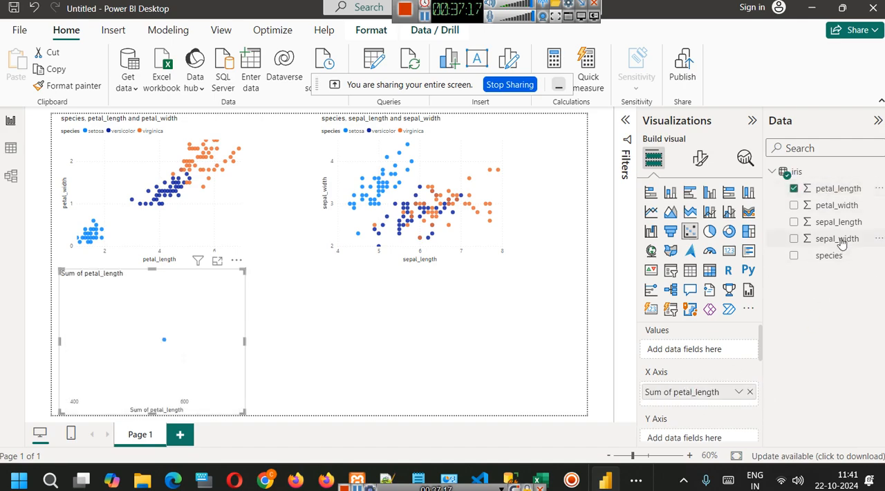
{"action": "left_click_drag", "start_coordinate": [839, 239], "coordinate": [688, 432]}
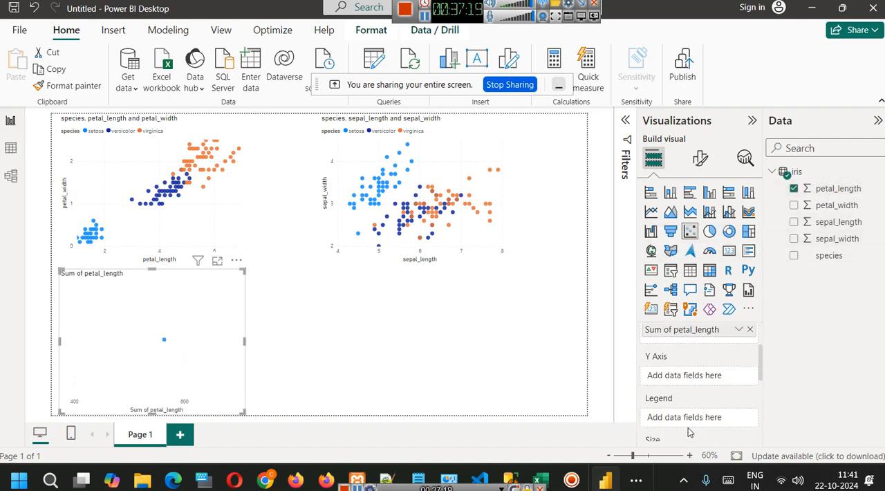
{"action": "left_click_drag", "start_coordinate": [829, 228], "coordinate": [712, 376]}
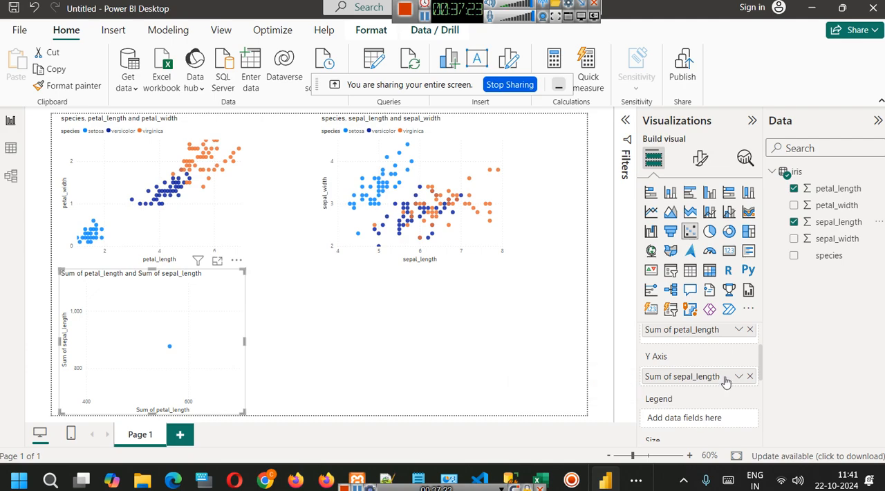
Set sepal_length and petal_length in the third chart to Don't summarize and add species as its legend.
{"action": "left_click", "coordinate": [738, 376]}
{"action": "left_click", "coordinate": [760, 188]}
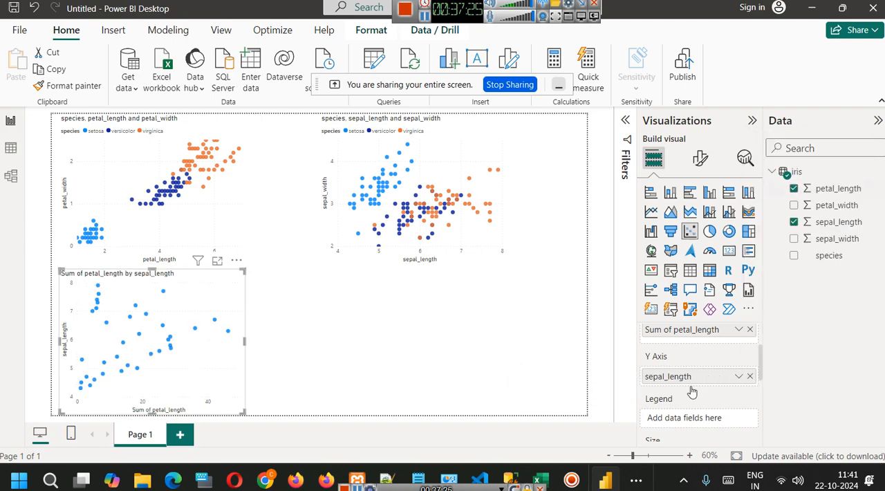
{"action": "left_click", "coordinate": [745, 331]}
{"action": "left_click", "coordinate": [775, 144]}
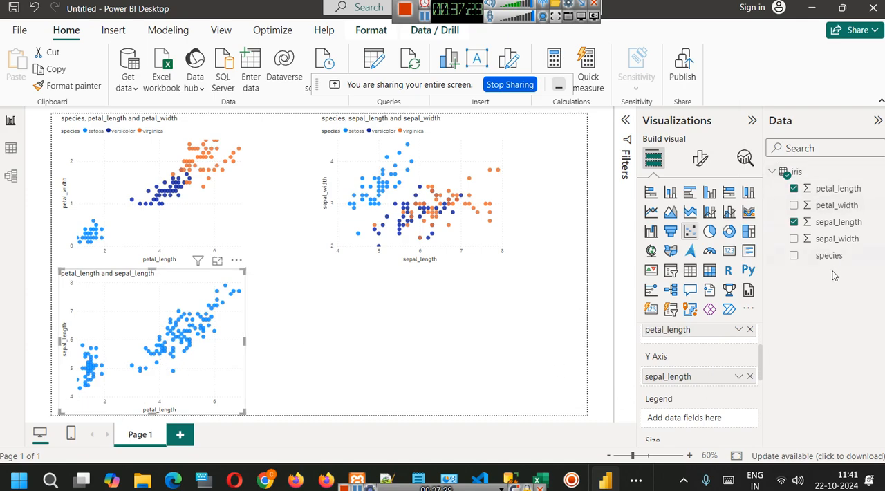
{"action": "left_click_drag", "start_coordinate": [829, 256], "coordinate": [698, 417]}
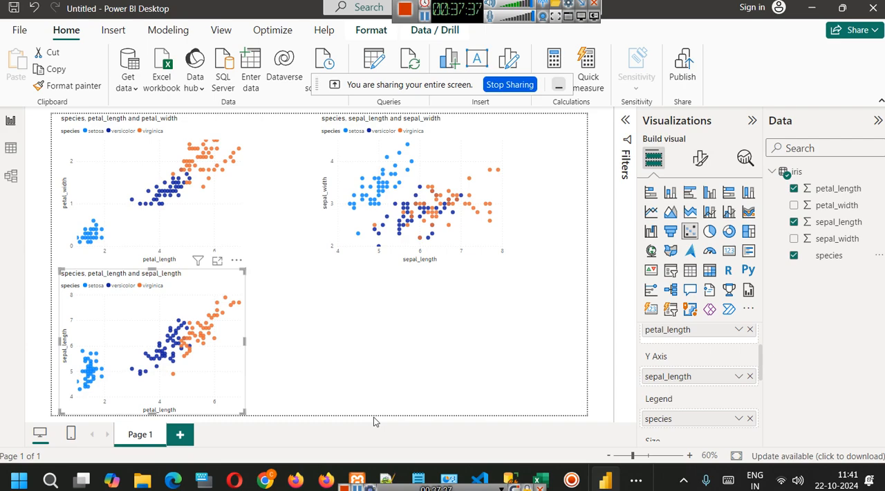
{"action": "left_click", "coordinate": [335, 362]}
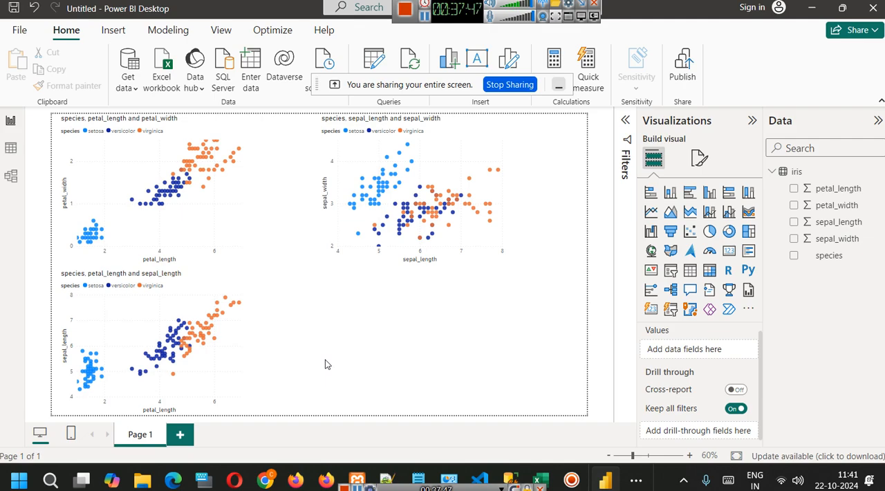
Add a fourth, empty scatter chart and place it below the sepal scatter chart.
{"action": "left_click", "coordinate": [162, 242]}
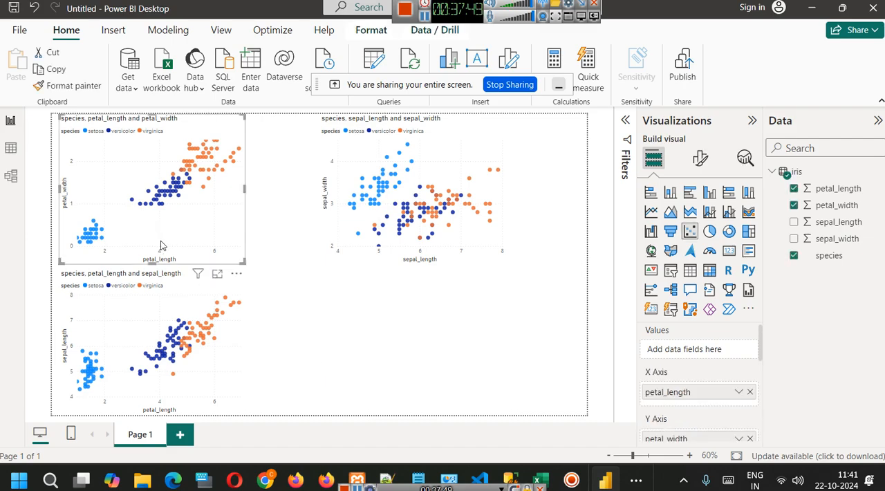
{"action": "left_click", "coordinate": [382, 376]}
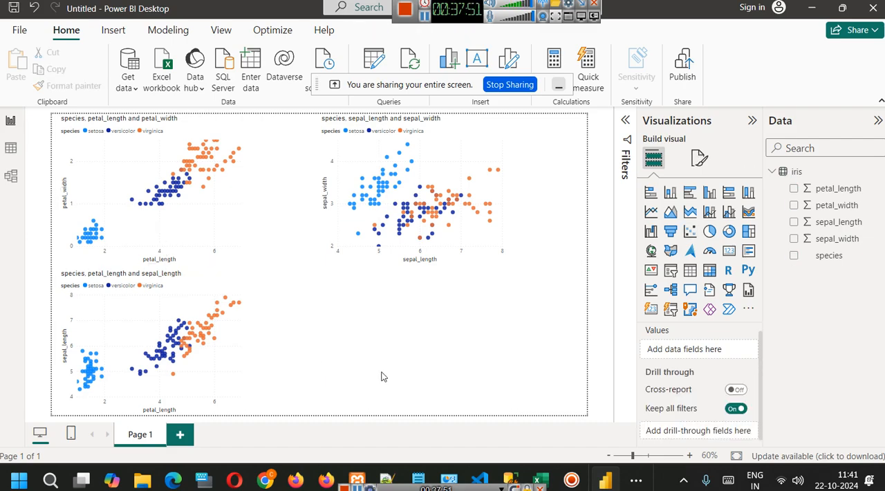
{"action": "left_click", "coordinate": [689, 231]}
{"action": "left_click_drag", "start_coordinate": [351, 338], "coordinate": [427, 337]}
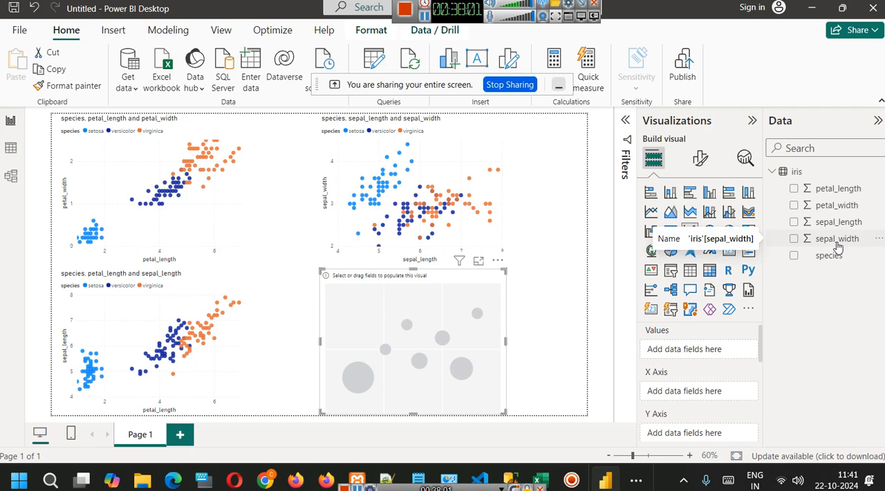
Assign petal_width to the X axis, sepal_width to the Y axis and species to the legend of the fourth chart.
{"action": "left_click_drag", "start_coordinate": [837, 247], "coordinate": [720, 432]}
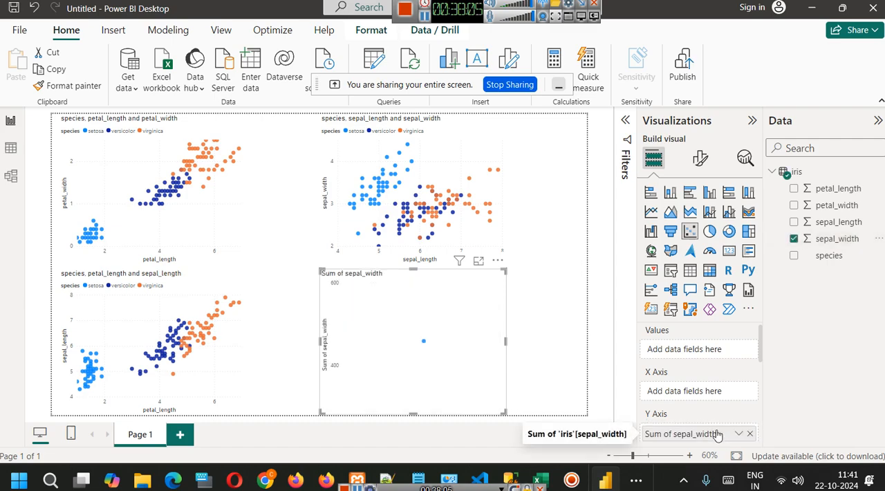
{"action": "left_click_drag", "start_coordinate": [829, 205], "coordinate": [697, 393]}
{"action": "scroll", "coordinate": [702, 394], "scroll_direction": "down", "scroll_amount": 2}
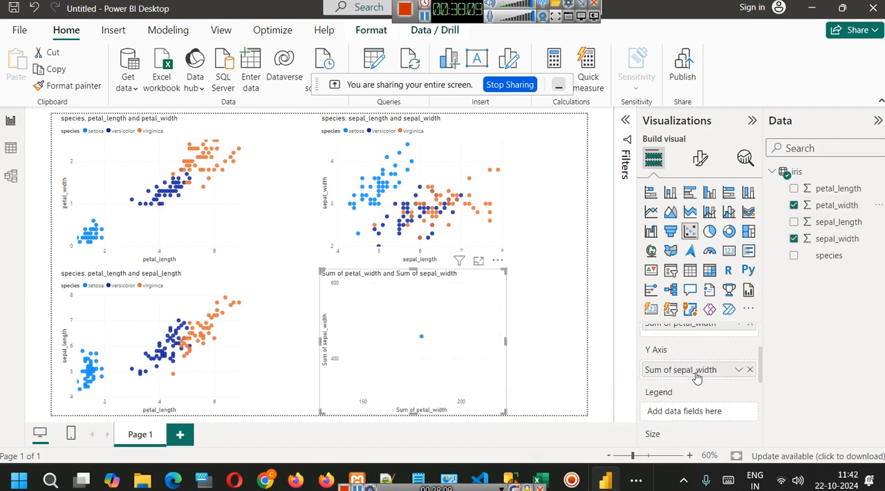
{"action": "left_click_drag", "start_coordinate": [843, 260], "coordinate": [698, 413]}
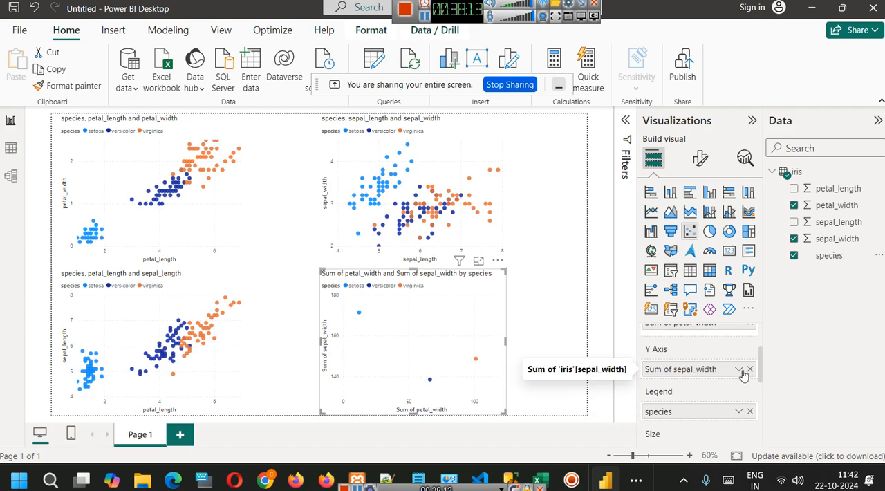
Set both sepal_width and petal_width in the fourth chart to Don't summarize and deselect the chart.
{"action": "left_click", "coordinate": [738, 369]}
{"action": "left_click", "coordinate": [795, 181]}
{"action": "scroll", "coordinate": [754, 359], "scroll_direction": "up", "scroll_amount": 2}
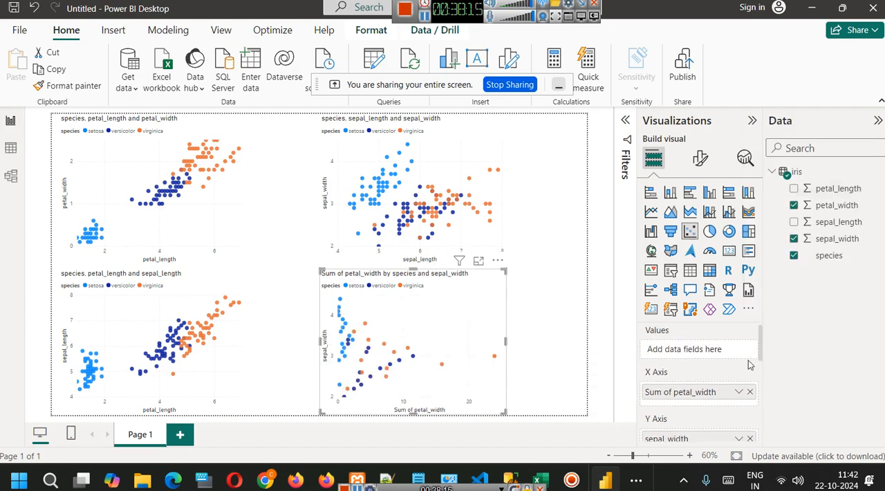
{"action": "left_click", "coordinate": [740, 393]}
{"action": "left_click", "coordinate": [785, 202]}
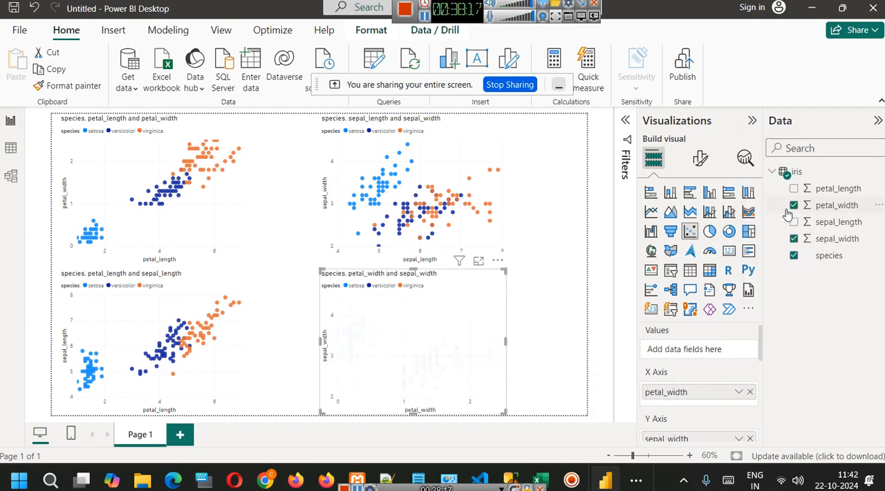
{"action": "left_click", "coordinate": [578, 364]}
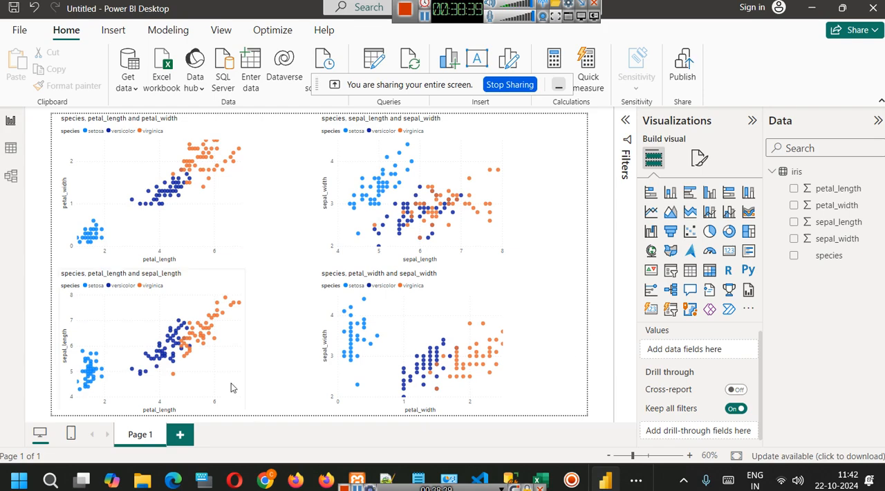
{"action": "left_click", "coordinate": [178, 223]}
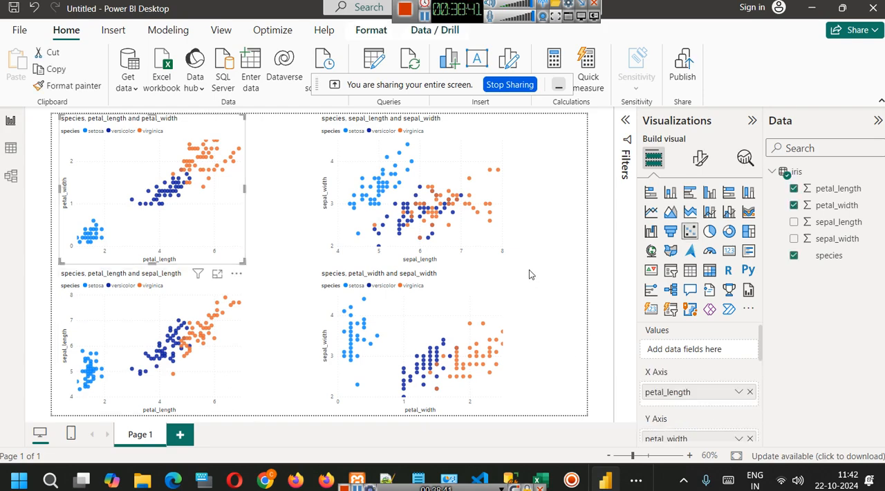
{"action": "left_click", "coordinate": [569, 249]}
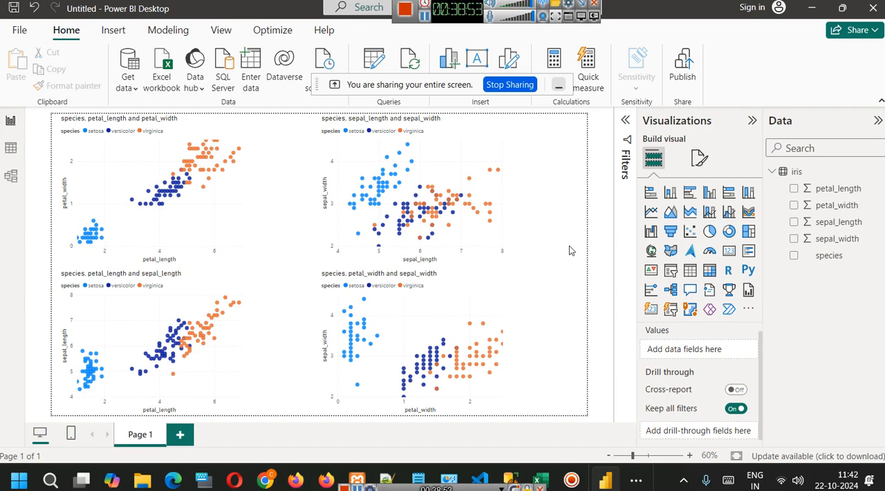
Set the color of the X-axis values in the sepal_length and sepal_width chart to light purple.
{"action": "left_click", "coordinate": [398, 196]}
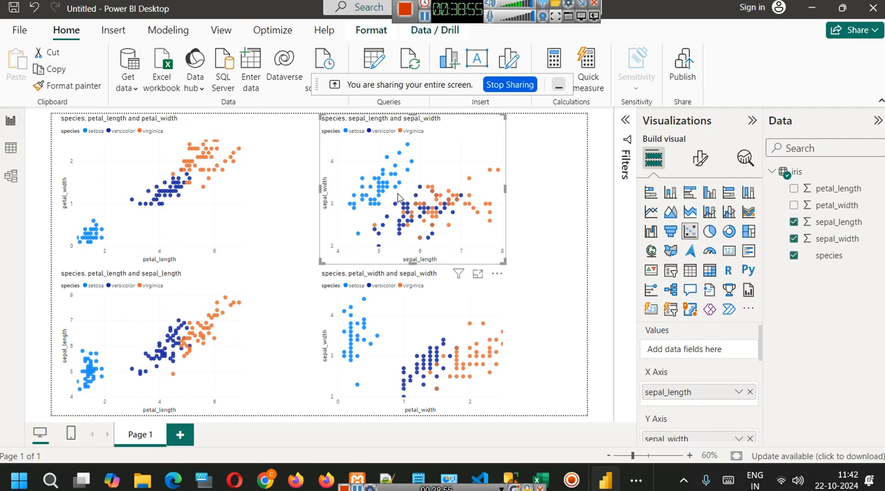
{"action": "left_click", "coordinate": [699, 158]}
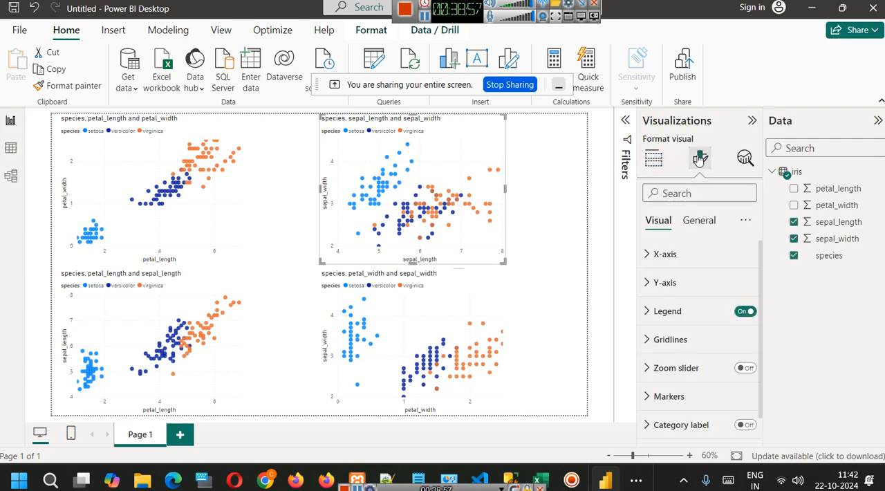
{"action": "left_click", "coordinate": [662, 254]}
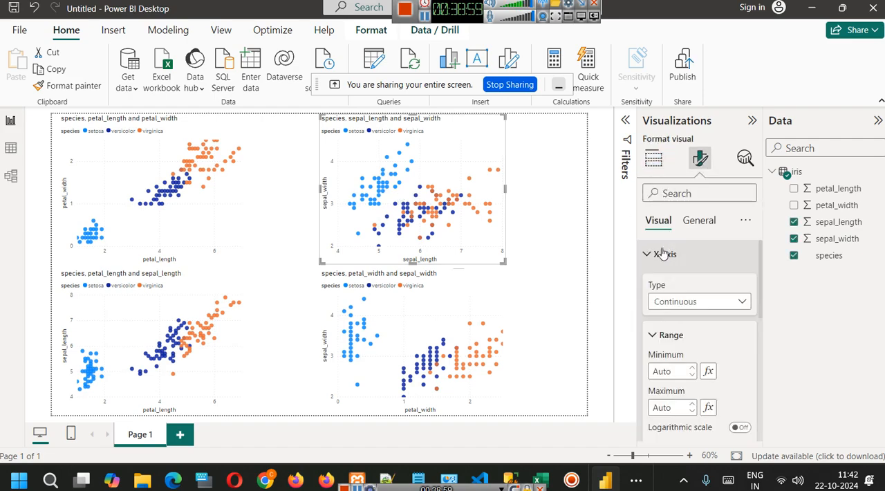
{"action": "scroll", "coordinate": [691, 318], "scroll_direction": "down", "scroll_amount": 2}
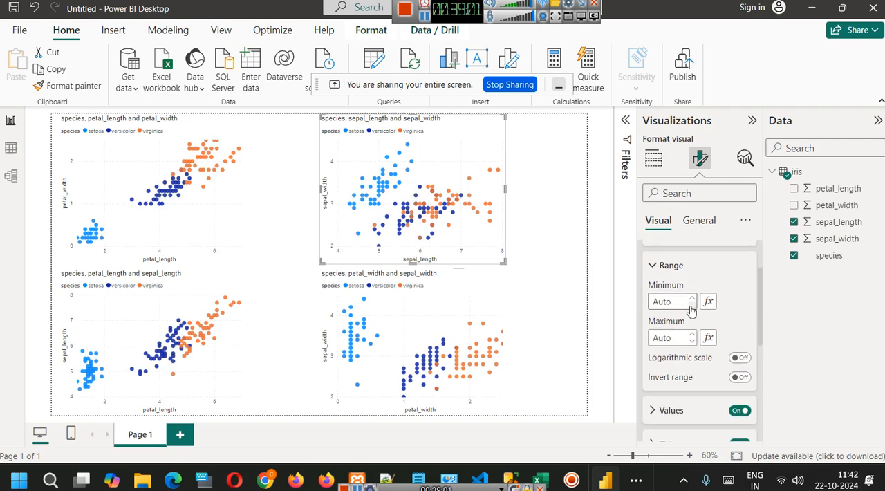
{"action": "scroll", "coordinate": [685, 324], "scroll_direction": "down", "scroll_amount": 1}
{"action": "left_click", "coordinate": [670, 338]}
{"action": "scroll", "coordinate": [663, 346], "scroll_direction": "down", "scroll_amount": 2}
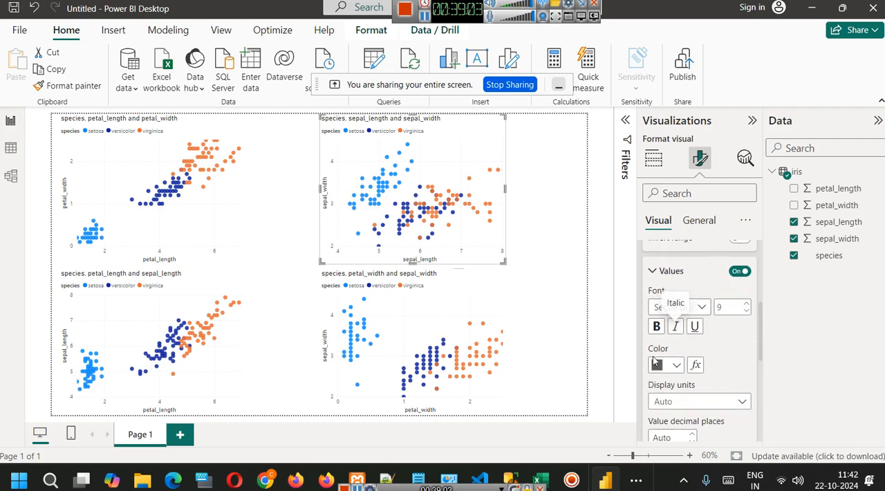
{"action": "left_click", "coordinate": [660, 364]}
{"action": "left_click", "coordinate": [764, 202]}
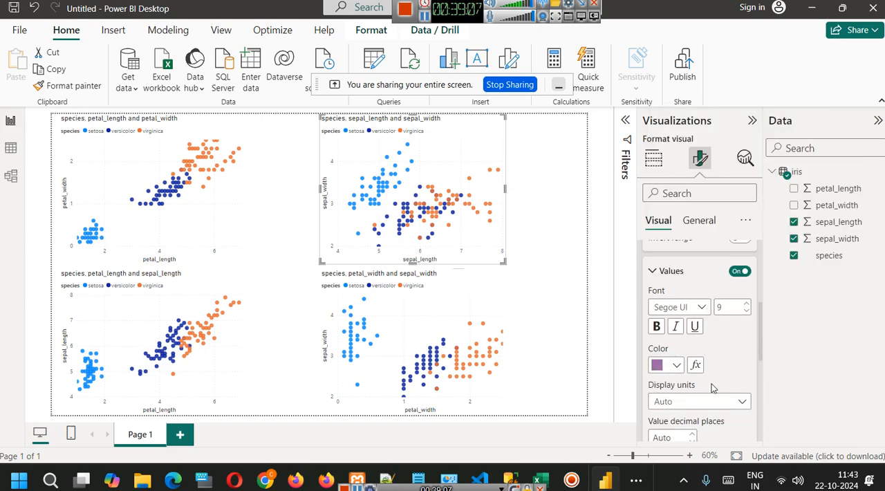
Set the color of the X-axis title in the sepal_length and sepal_width chart to dark orange.
{"action": "scroll", "coordinate": [708, 383], "scroll_direction": "down", "scroll_amount": 3}
{"action": "left_click", "coordinate": [670, 335]}
{"action": "scroll", "coordinate": [689, 348], "scroll_direction": "down", "scroll_amount": 3}
{"action": "left_click", "coordinate": [665, 359]}
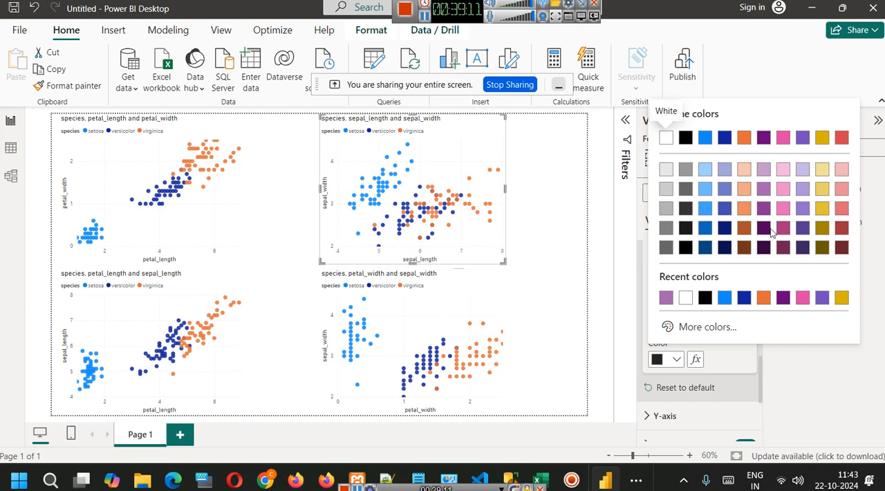
{"action": "left_click", "coordinate": [744, 228]}
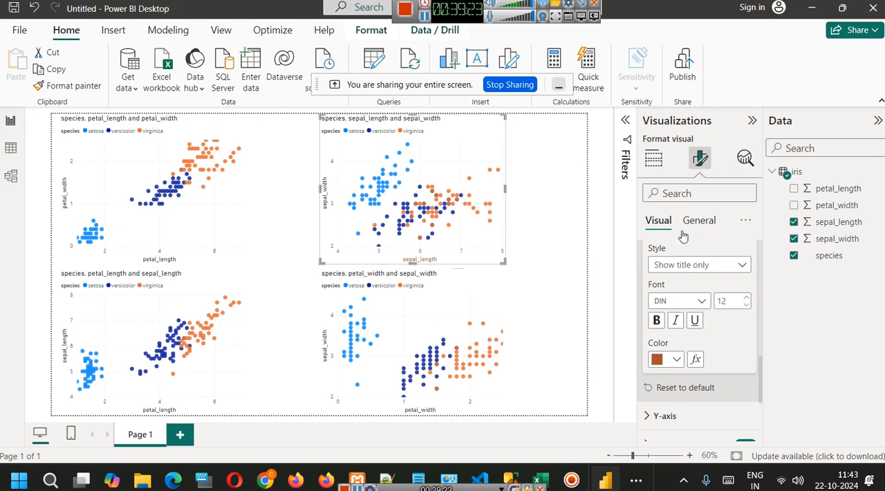
Minimize the screen-sharing bar covering the ribbon and deselect the sepal chart.
{"action": "left_click", "coordinate": [558, 85]}
{"action": "left_click", "coordinate": [552, 212]}
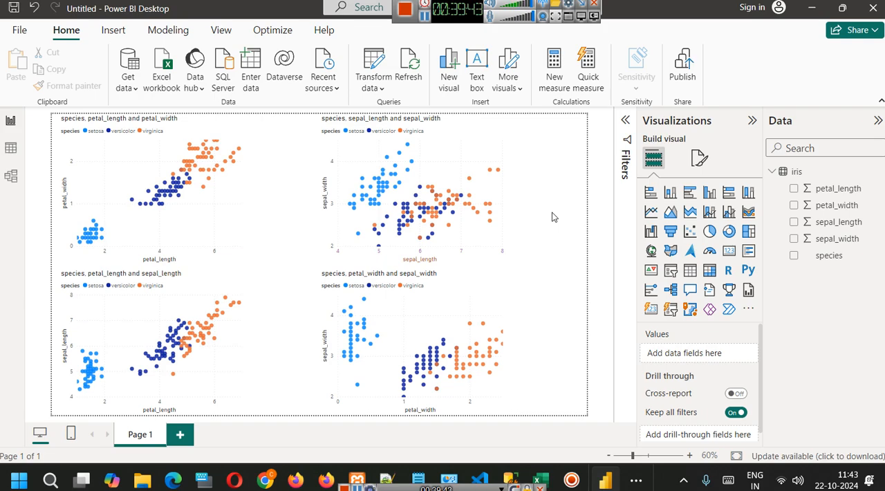
{"action": "left_click", "coordinate": [21, 31]}
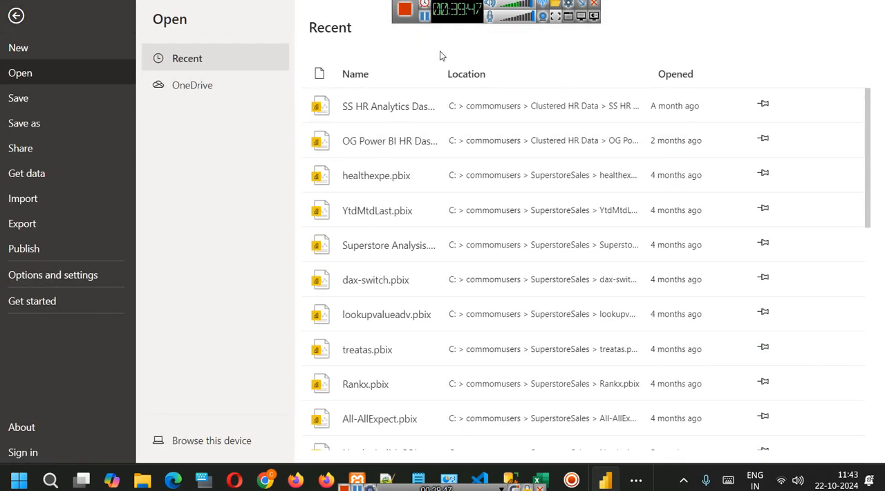
{"action": "left_click", "coordinate": [16, 18]}
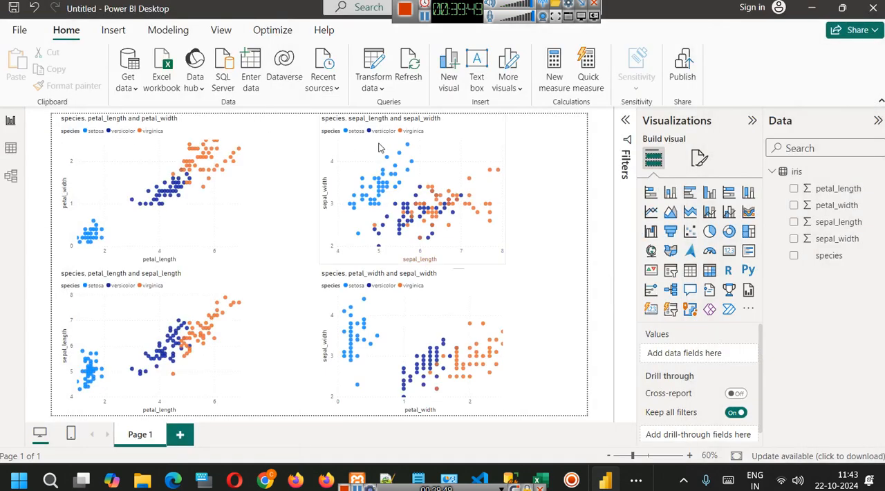